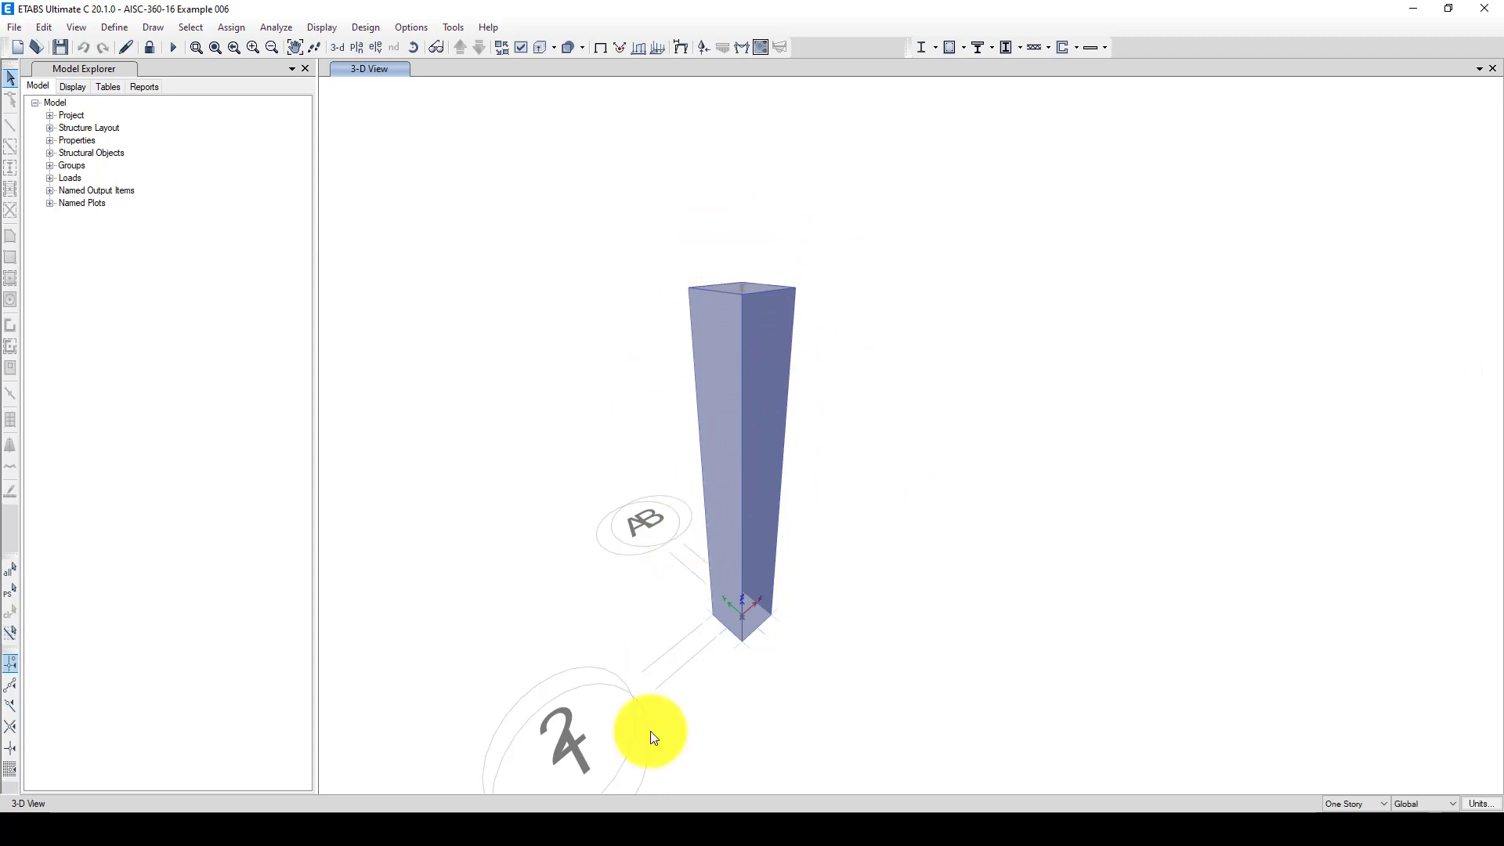
Switch to CSiCol and start a new rectangular column model without saving the changes to the current project
{"action": "left_click", "coordinate": [638, 807]}
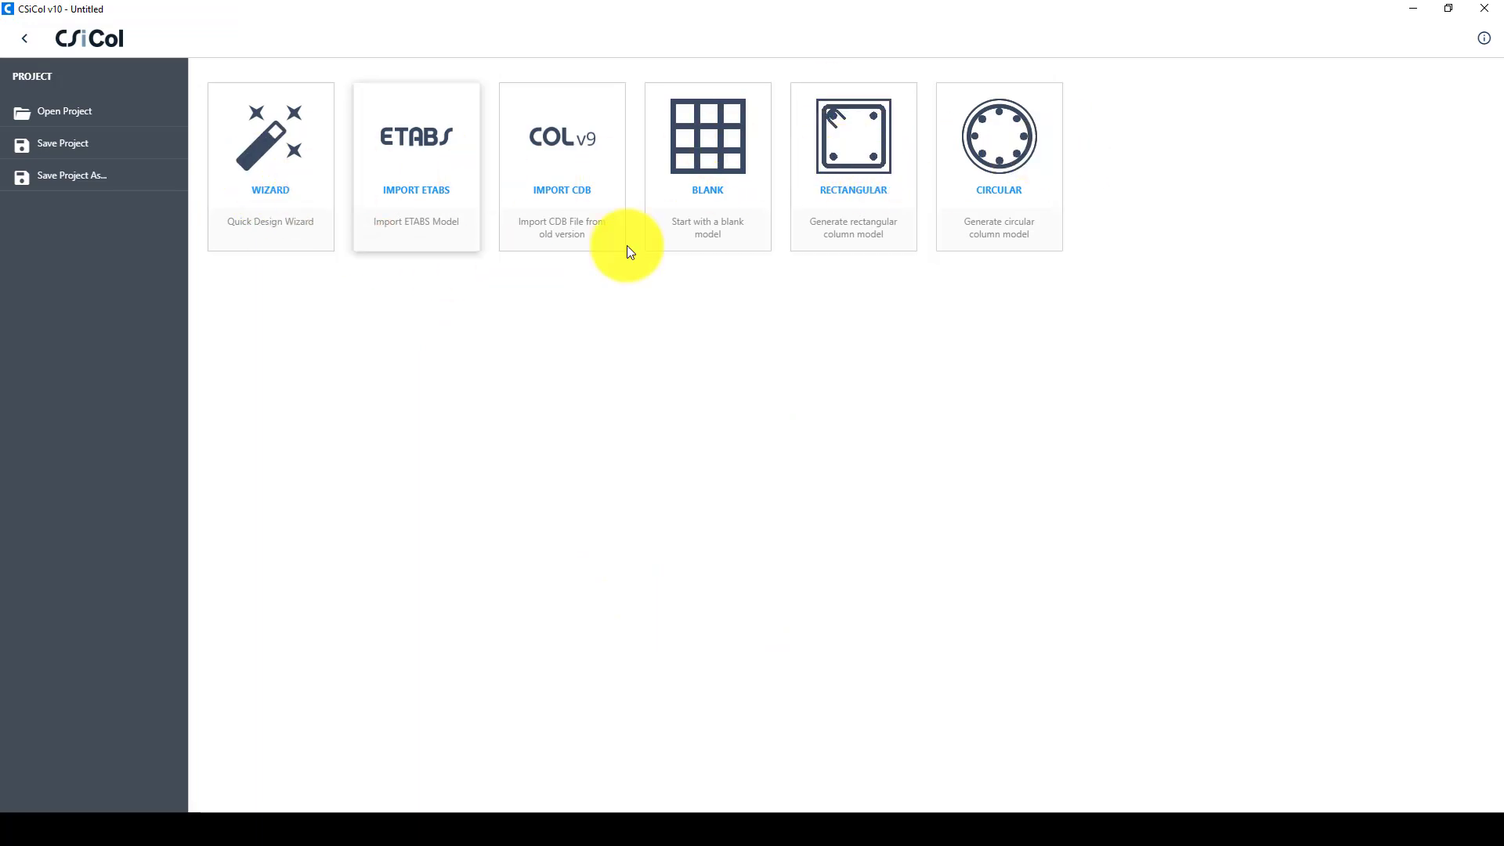
{"action": "left_click", "coordinate": [825, 141]}
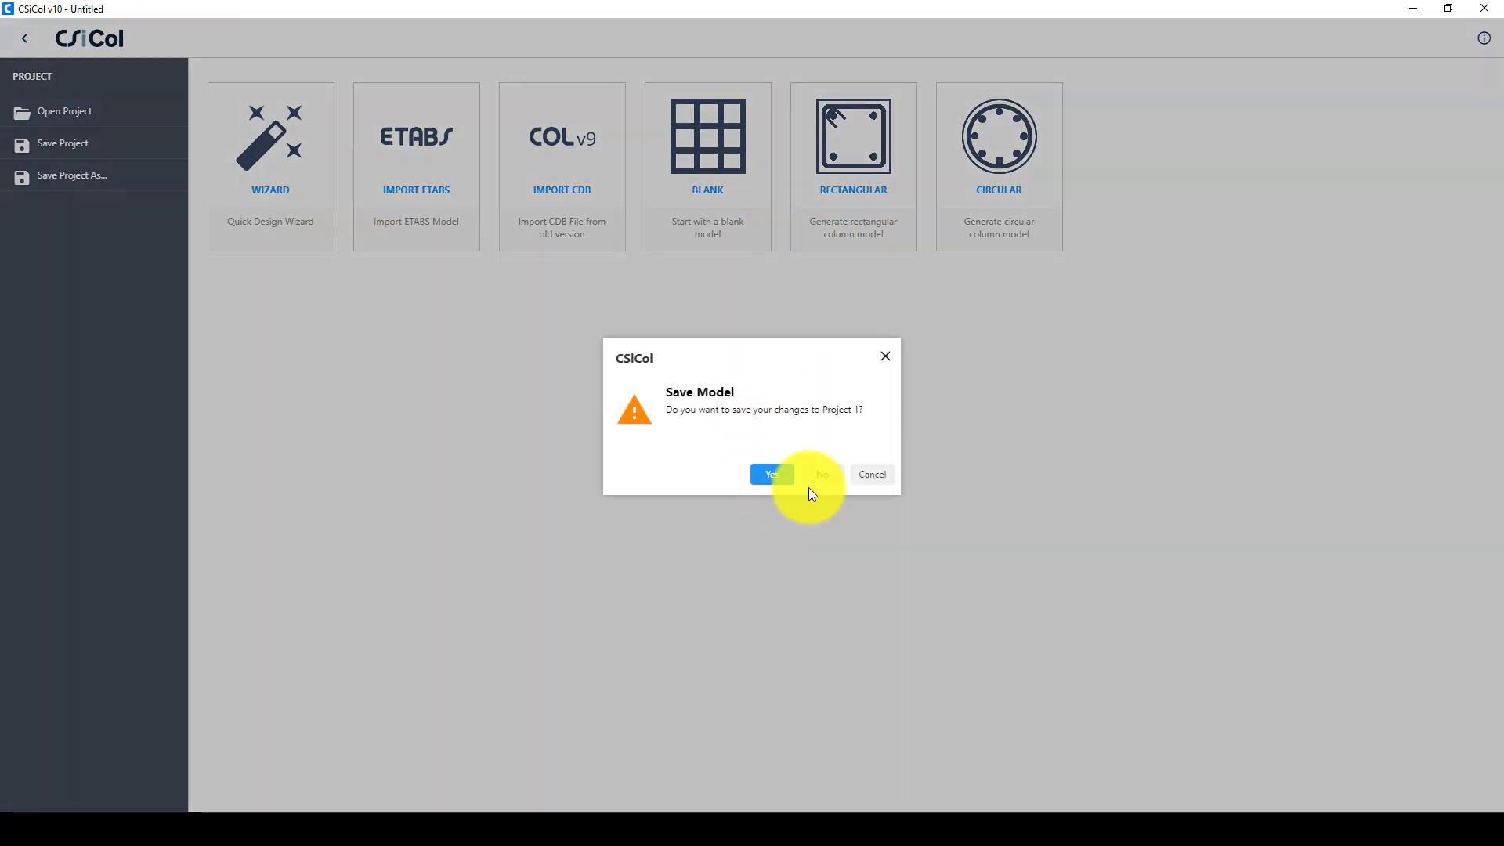
{"action": "left_click", "coordinate": [822, 475]}
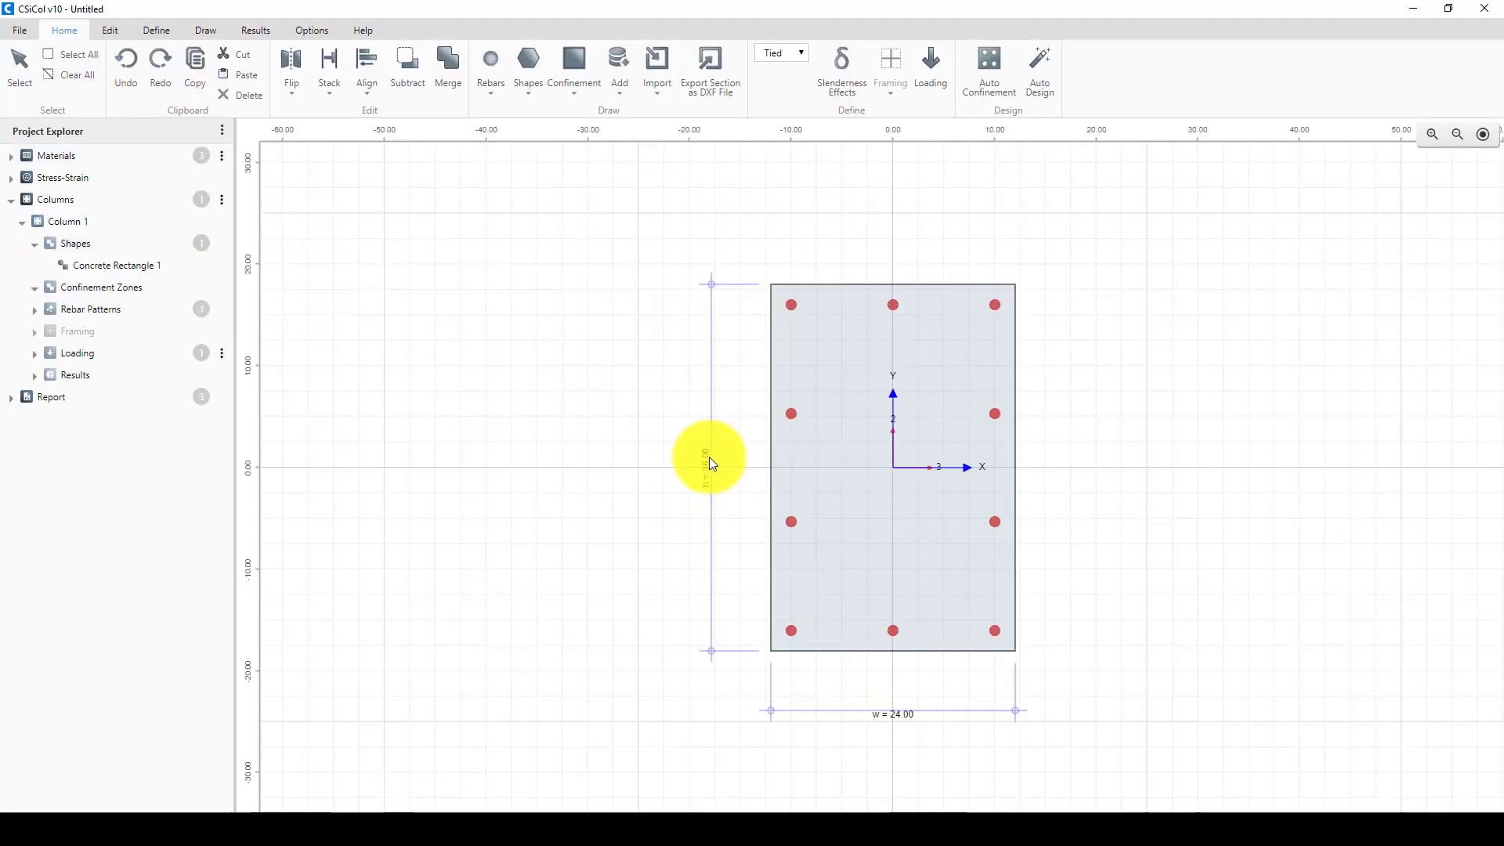
Set the height of the concrete rectangle to 24 in
{"action": "left_click", "coordinate": [787, 375]}
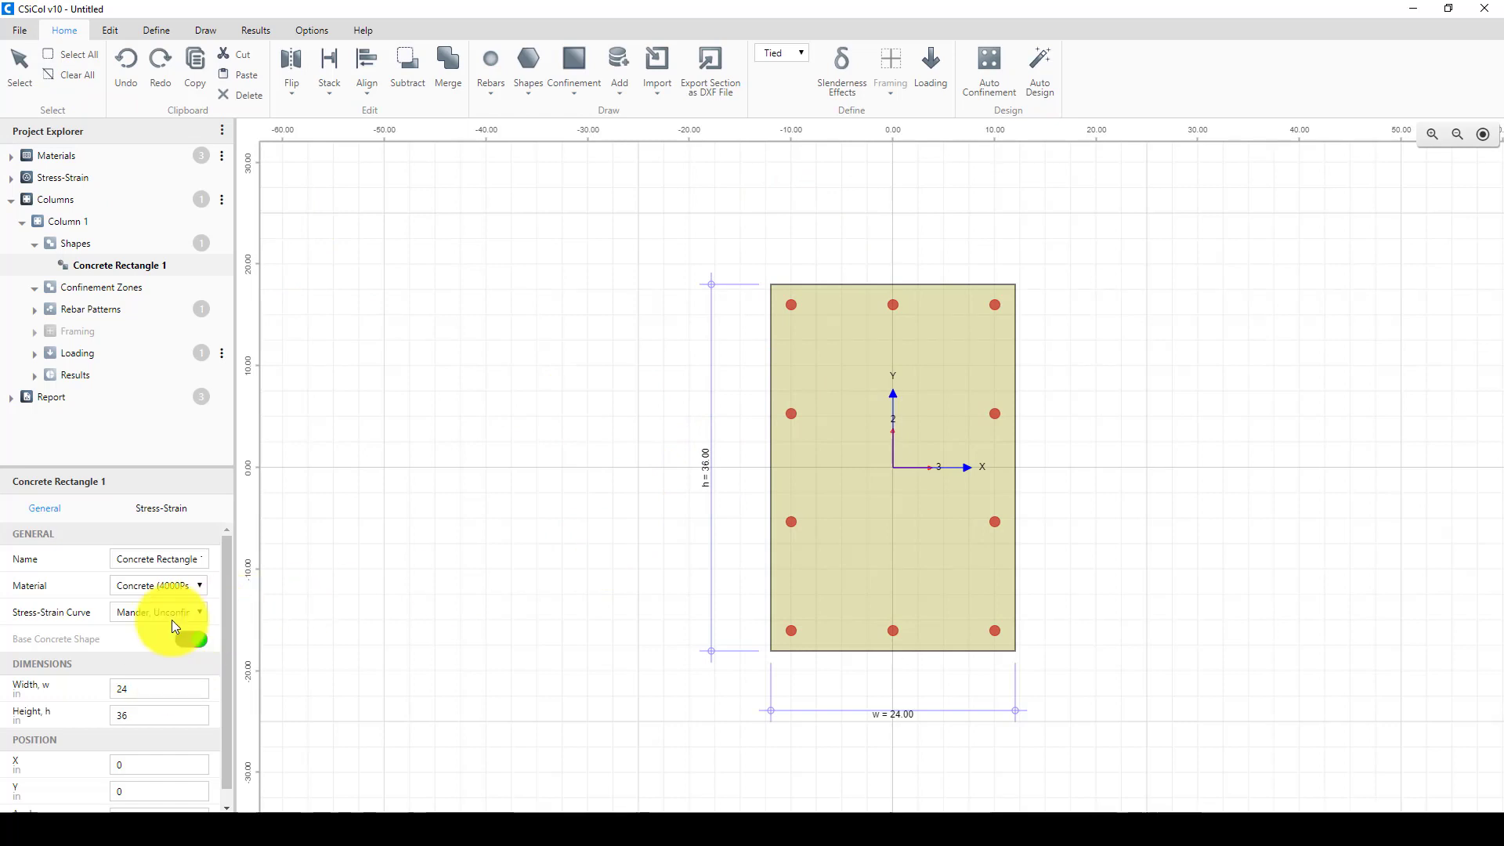
{"action": "scroll", "coordinate": [156, 679], "scroll_direction": "down", "scroll_amount": 1}
{"action": "left_click", "coordinate": [111, 703]}
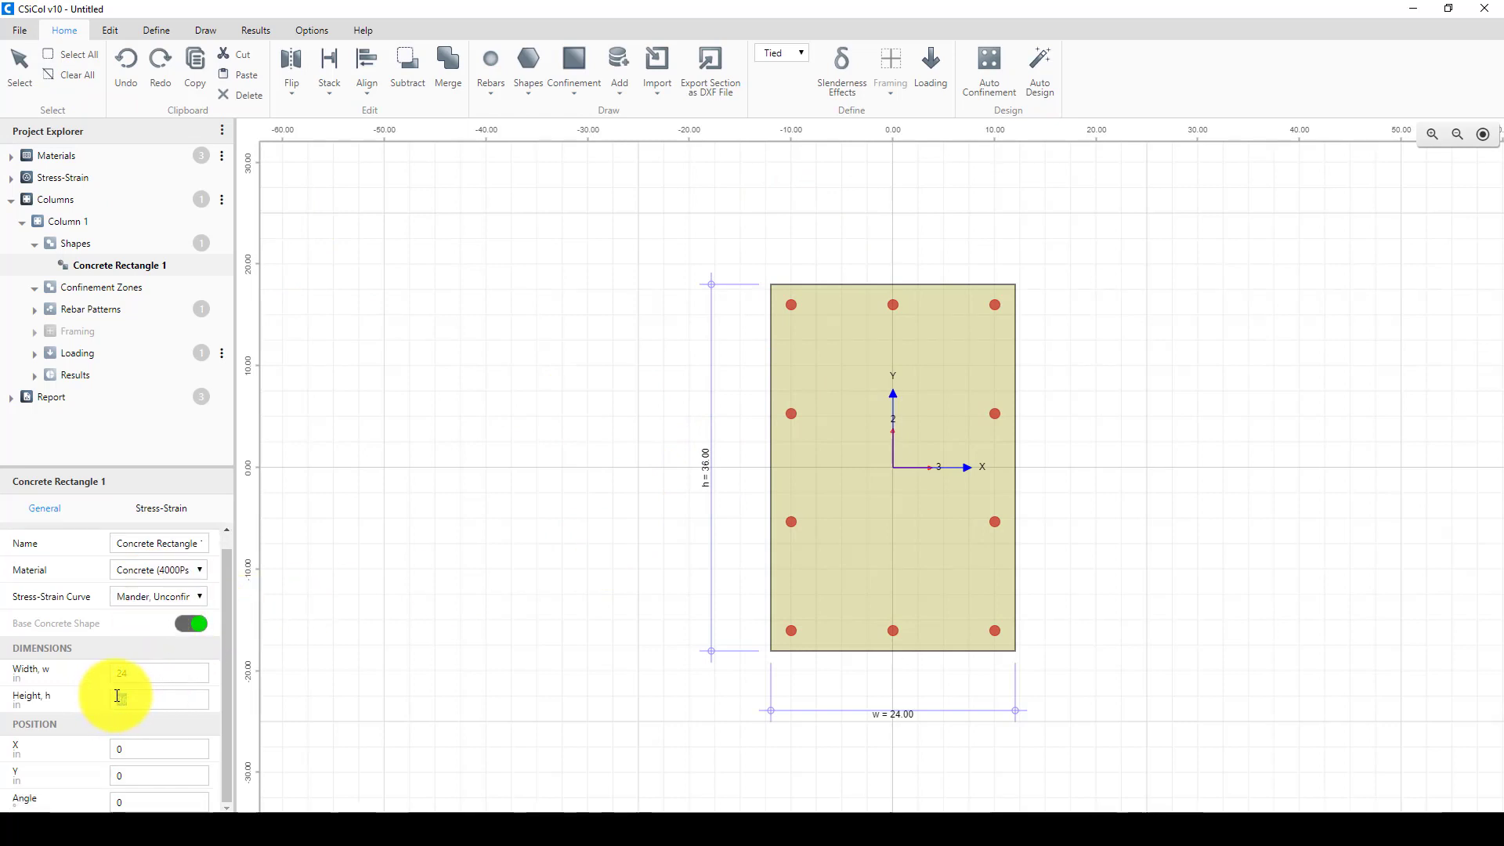
{"action": "type", "text": "24"}
{"action": "key", "text": "Return"}
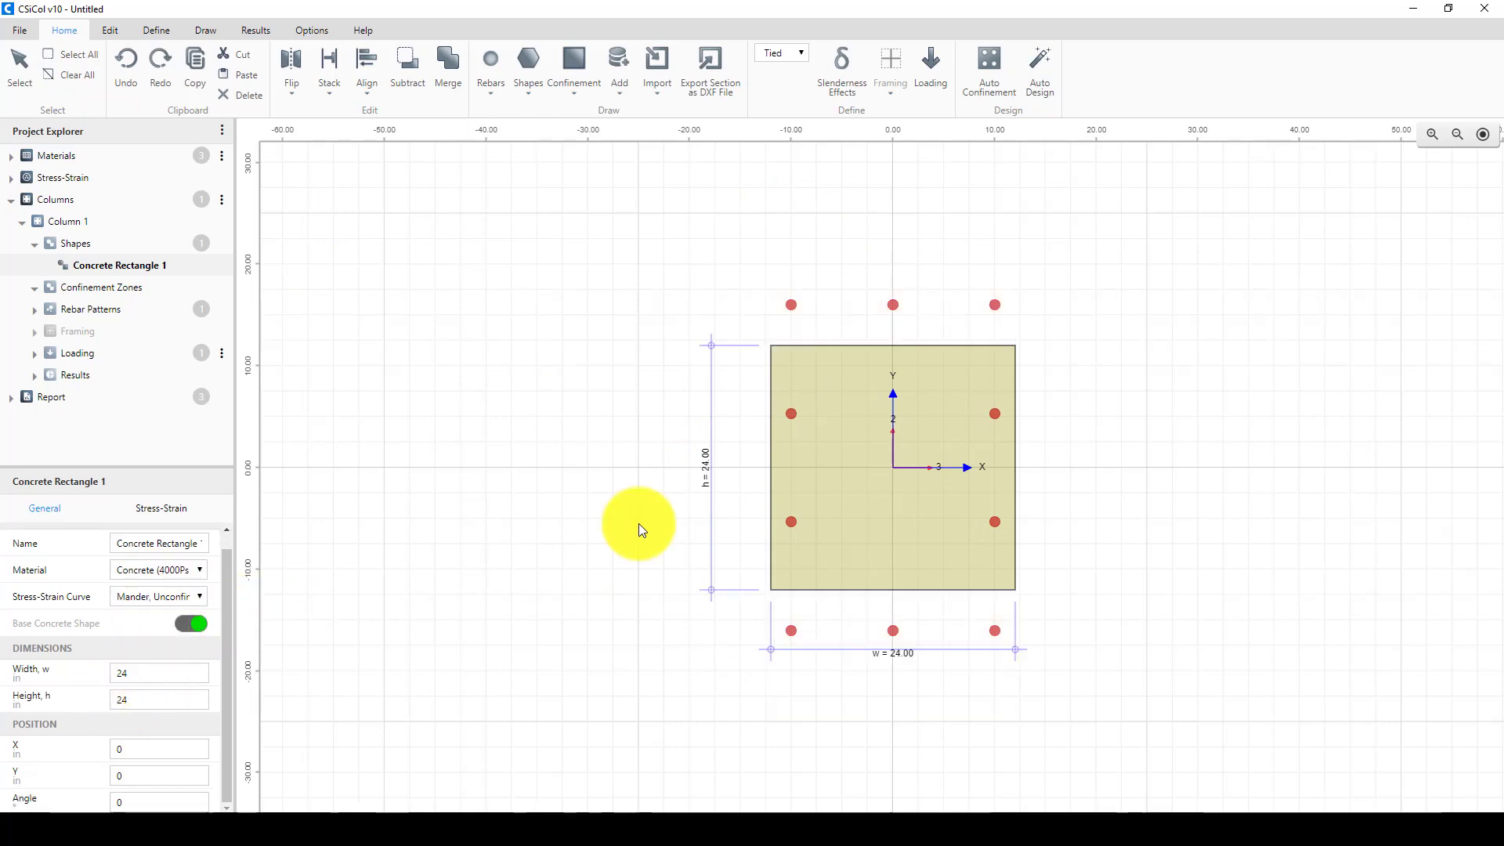
Set the height of the rectangular rebar pattern to 24 in to match the concrete section
{"action": "left_click", "coordinate": [795, 305]}
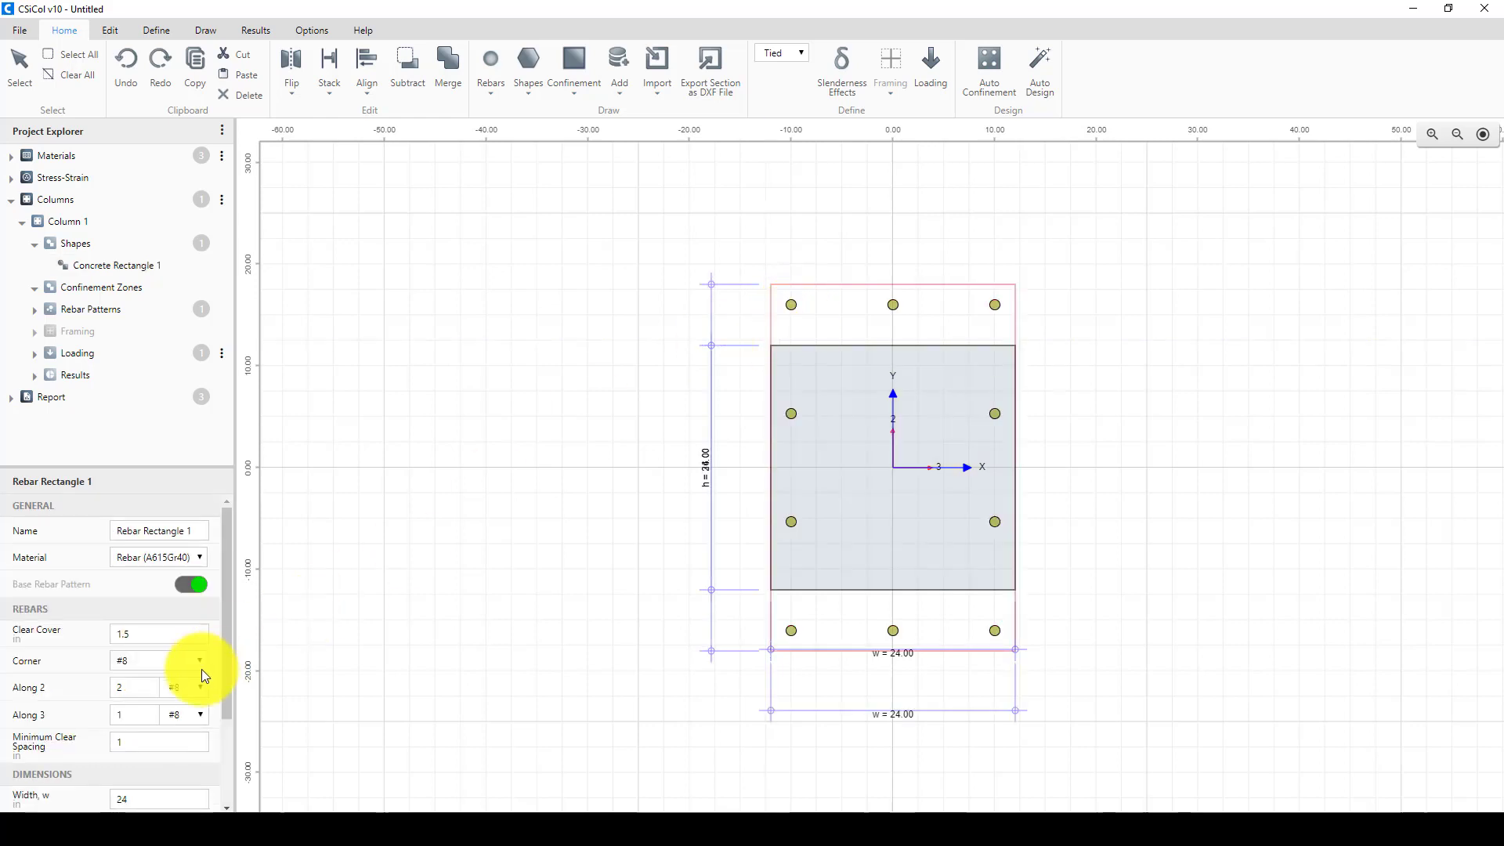
{"action": "scroll", "coordinate": [143, 735], "scroll_direction": "down", "scroll_amount": 2}
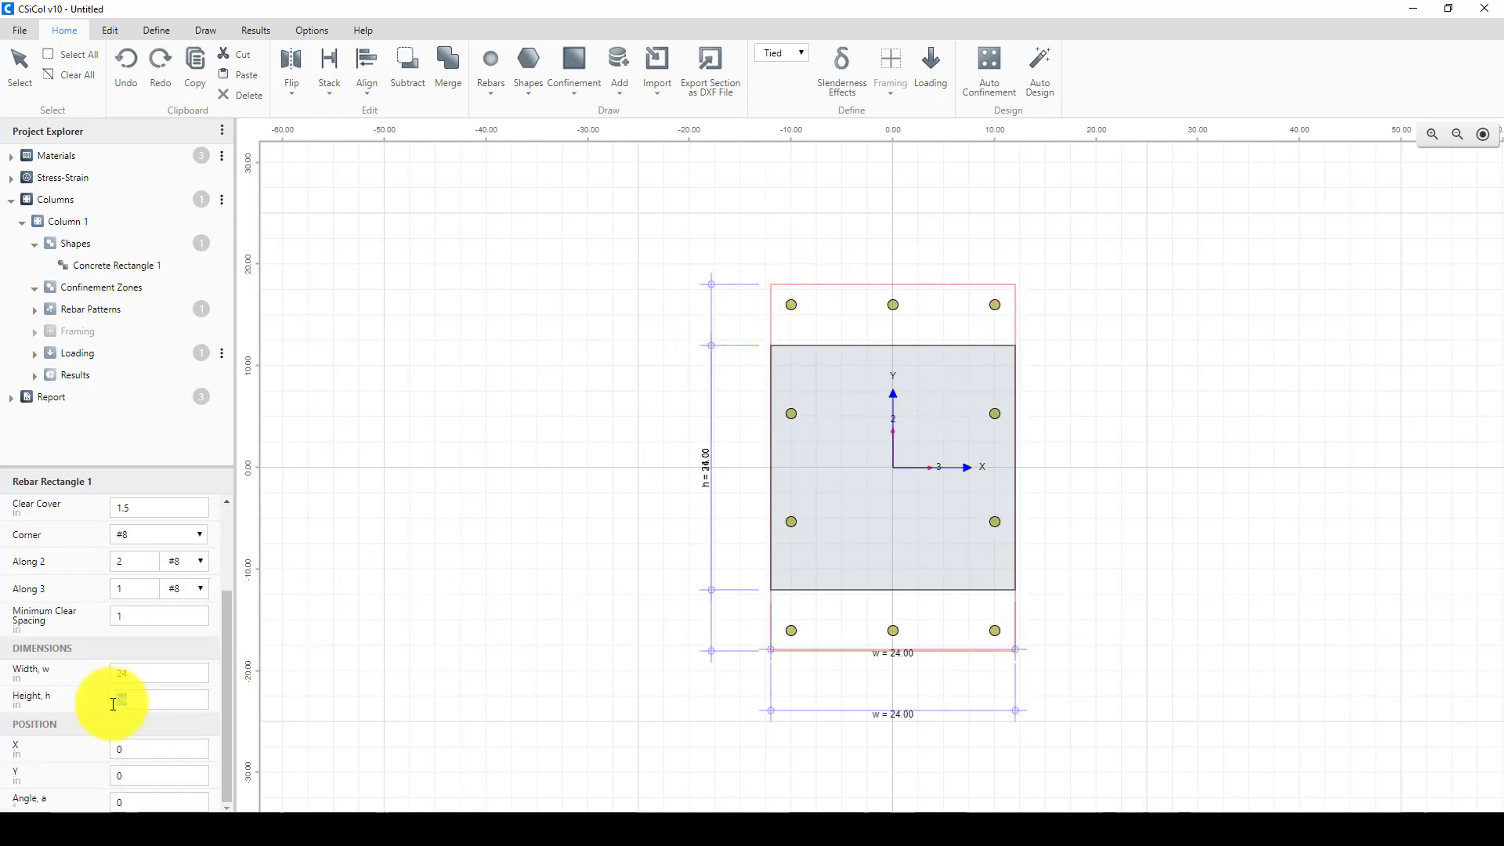
{"action": "left_click", "coordinate": [134, 673]}
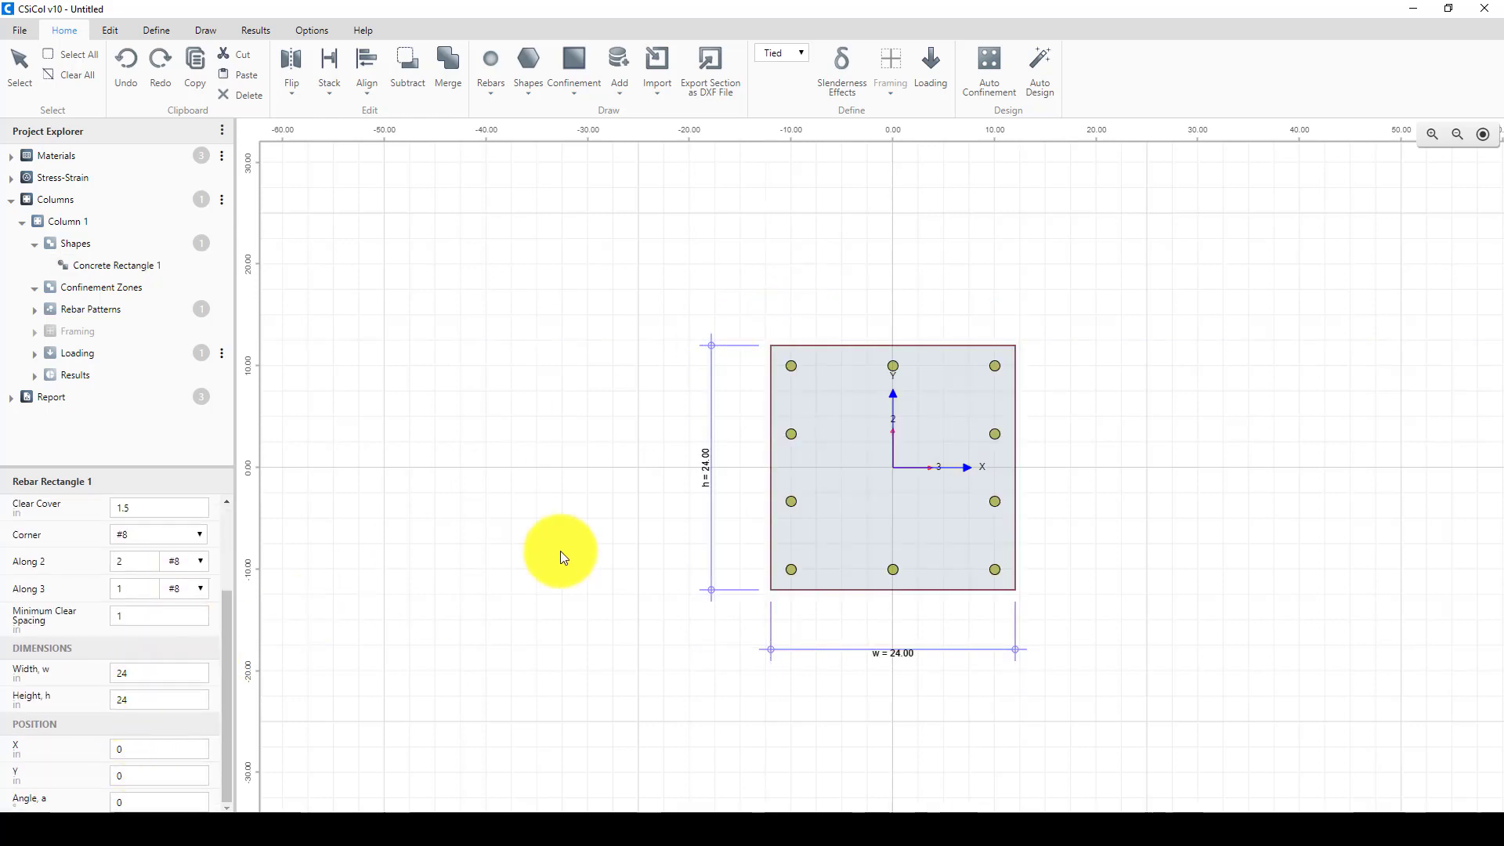
{"action": "mouse_move", "coordinate": [329, 811]}
{"action": "left_click", "coordinate": [289, 764]}
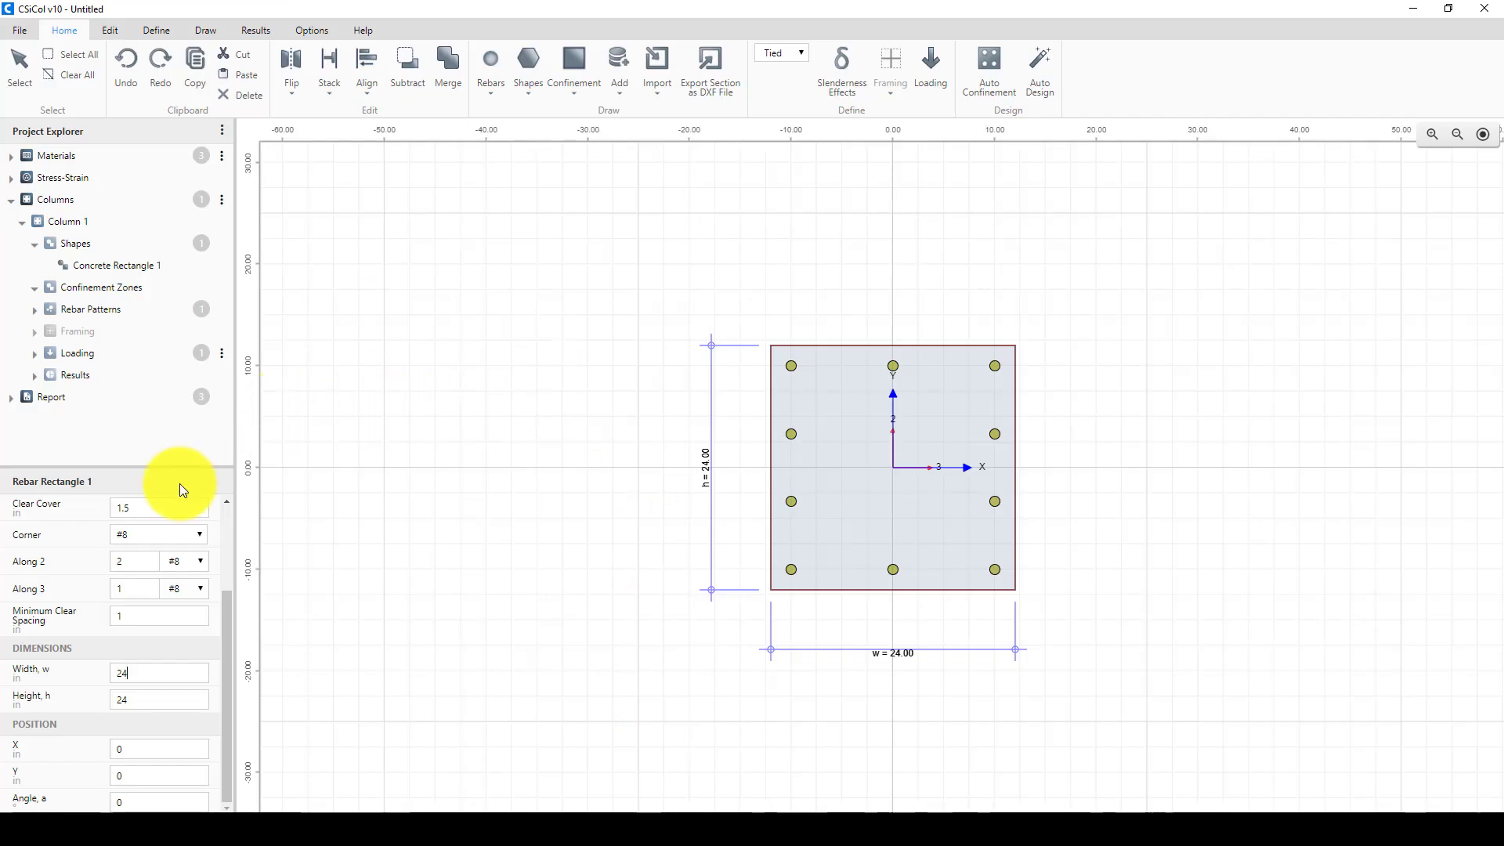
Set the clear cover of the rectangular rebar pattern to 2.5 in
{"action": "left_click", "coordinate": [143, 510]}
{"action": "type", "text": "2"}
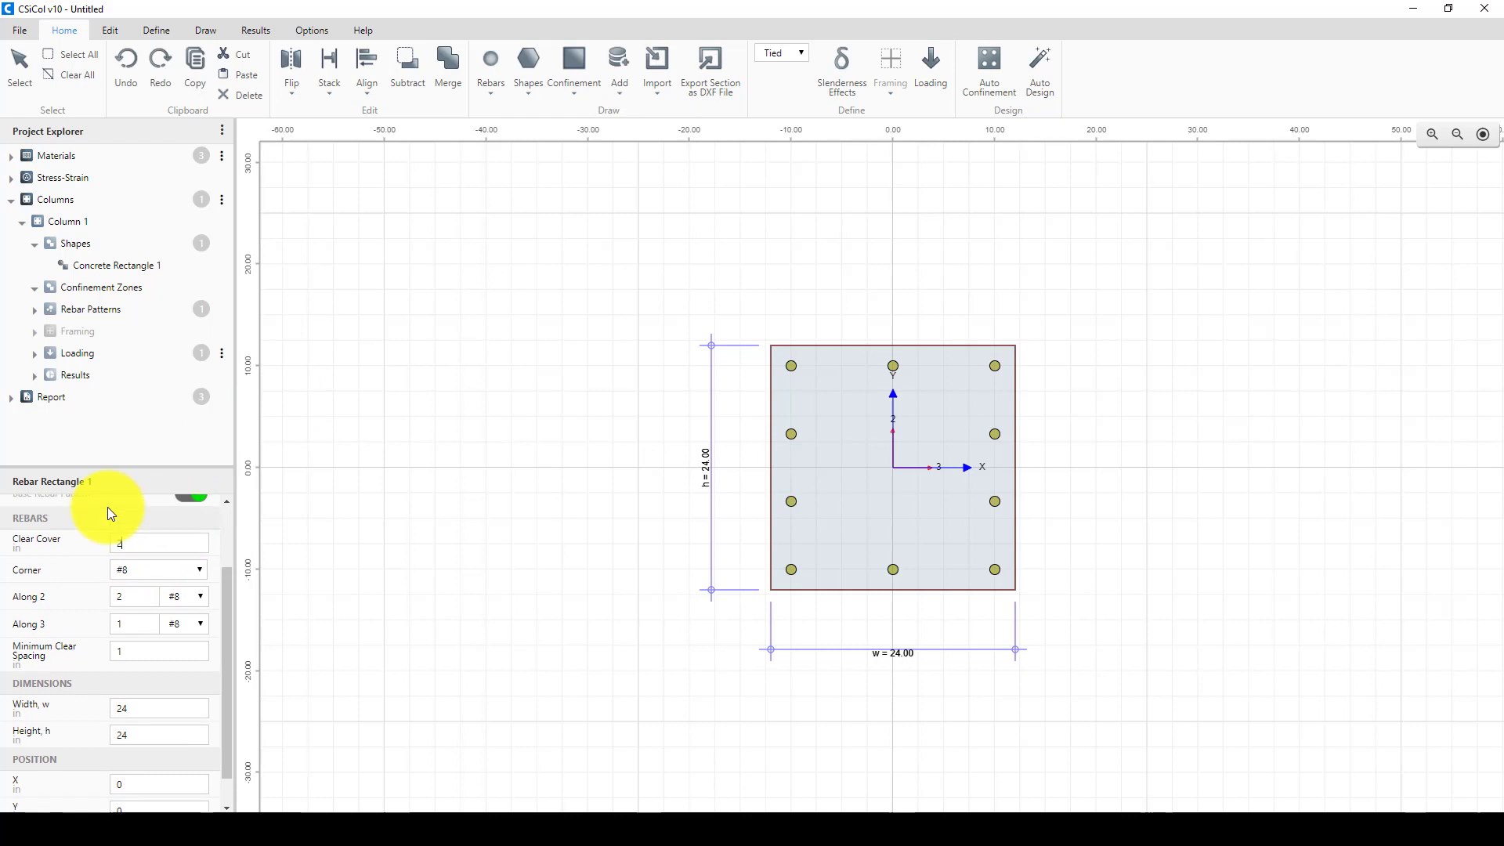
{"action": "type", "text": ".5"}
{"action": "key", "text": "Return"}
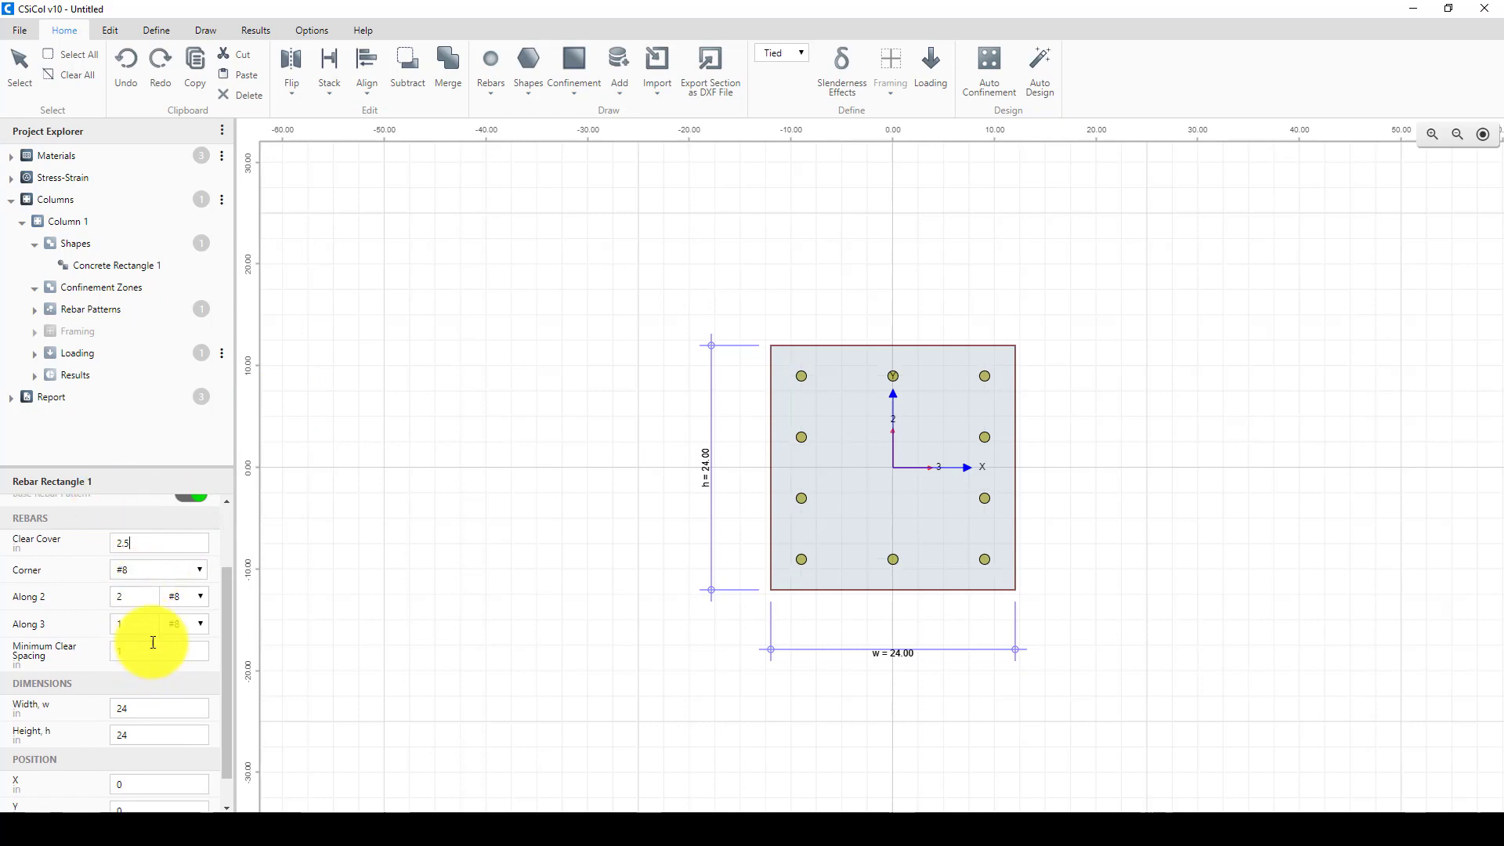
Set the number of intermediate rebars along axis 2 to 1 and generate the confinement zone with Auto Confinement
{"action": "left_click", "coordinate": [147, 599]}
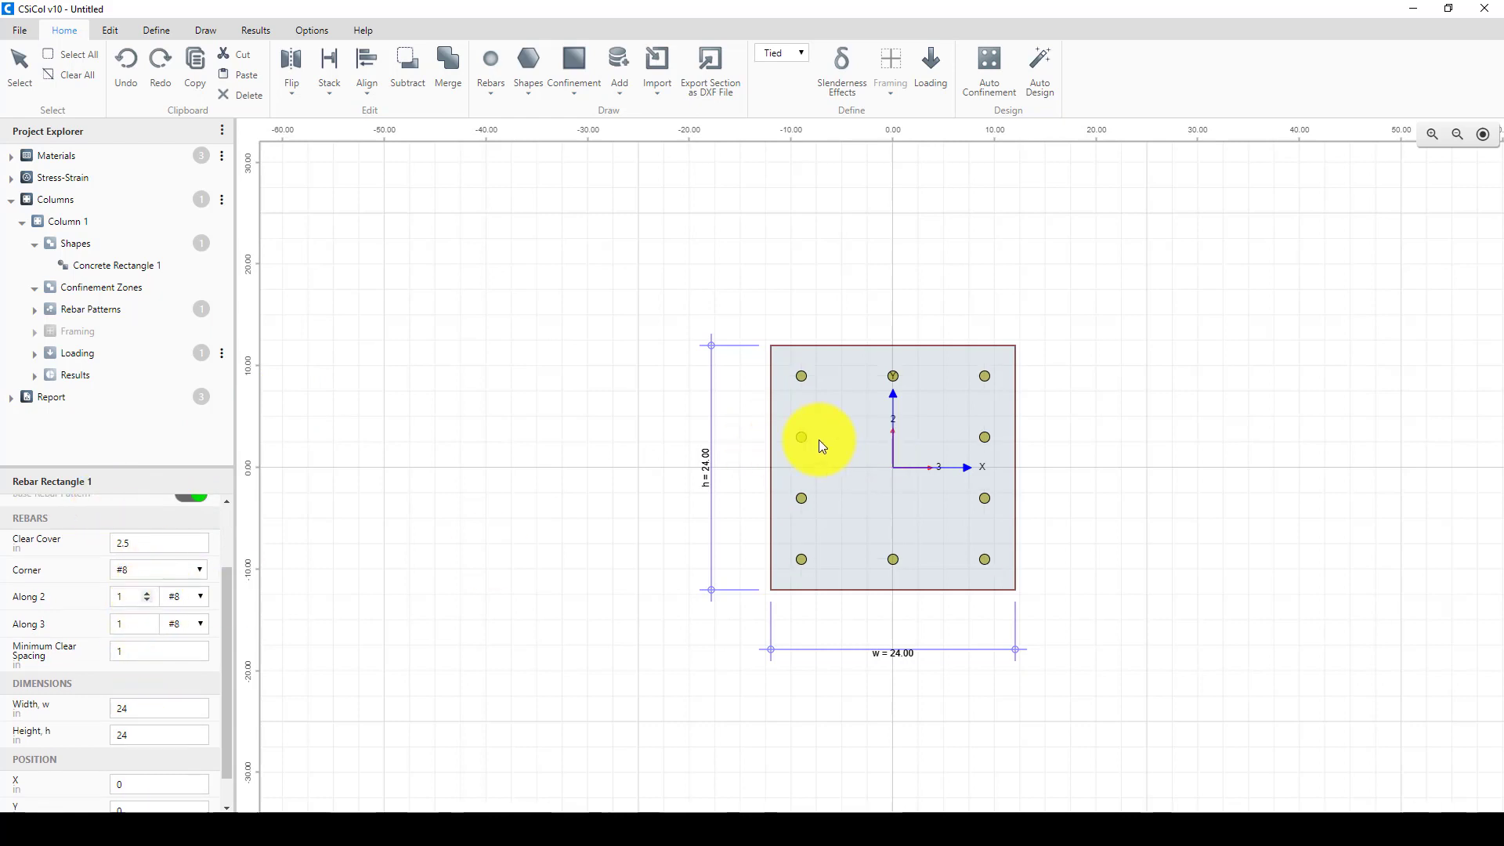
{"action": "left_click", "coordinate": [840, 324]}
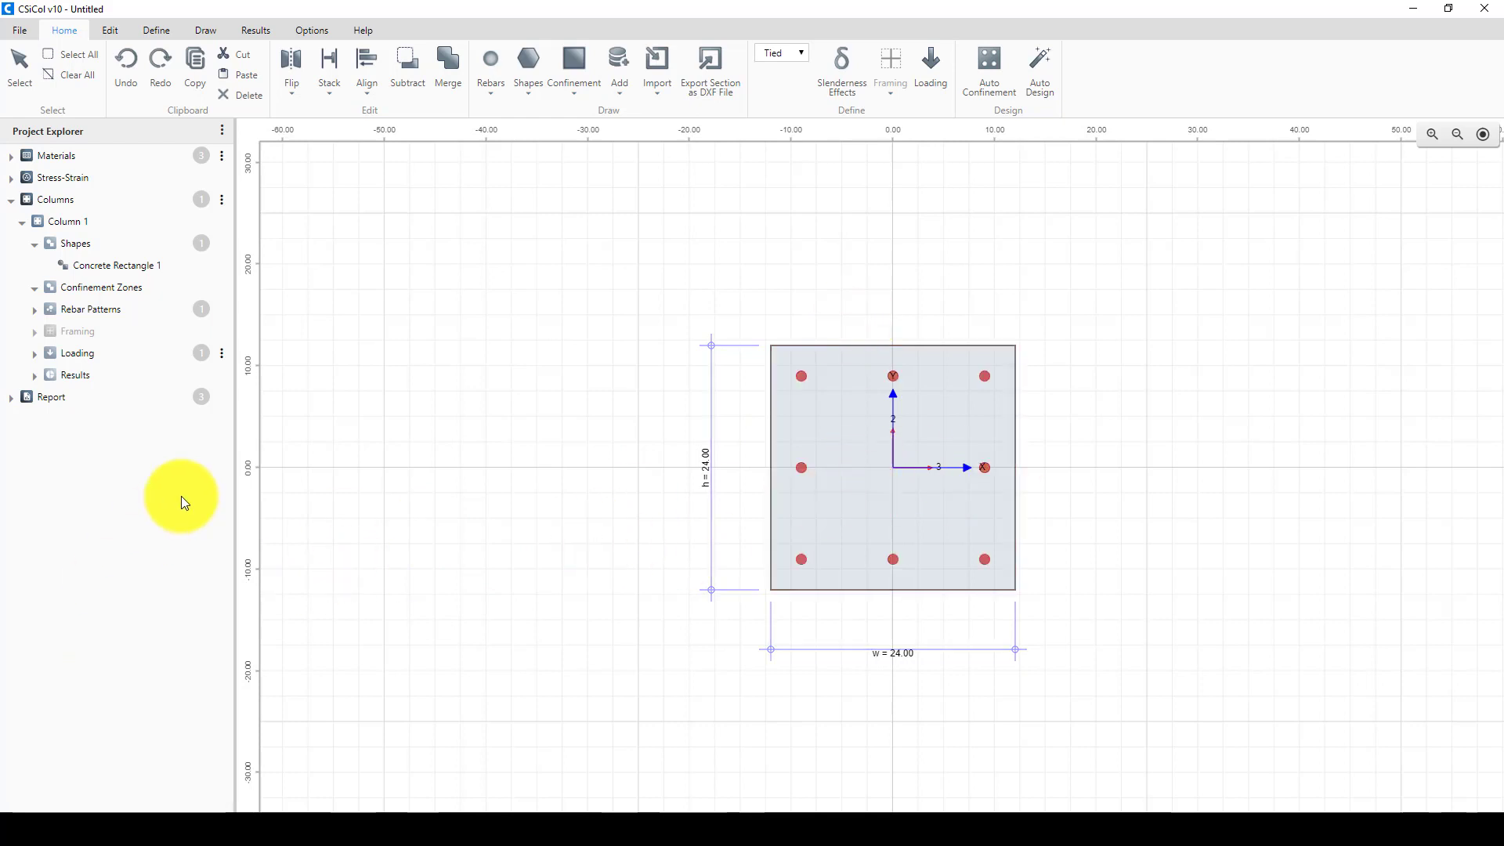
{"action": "left_click", "coordinate": [801, 375]}
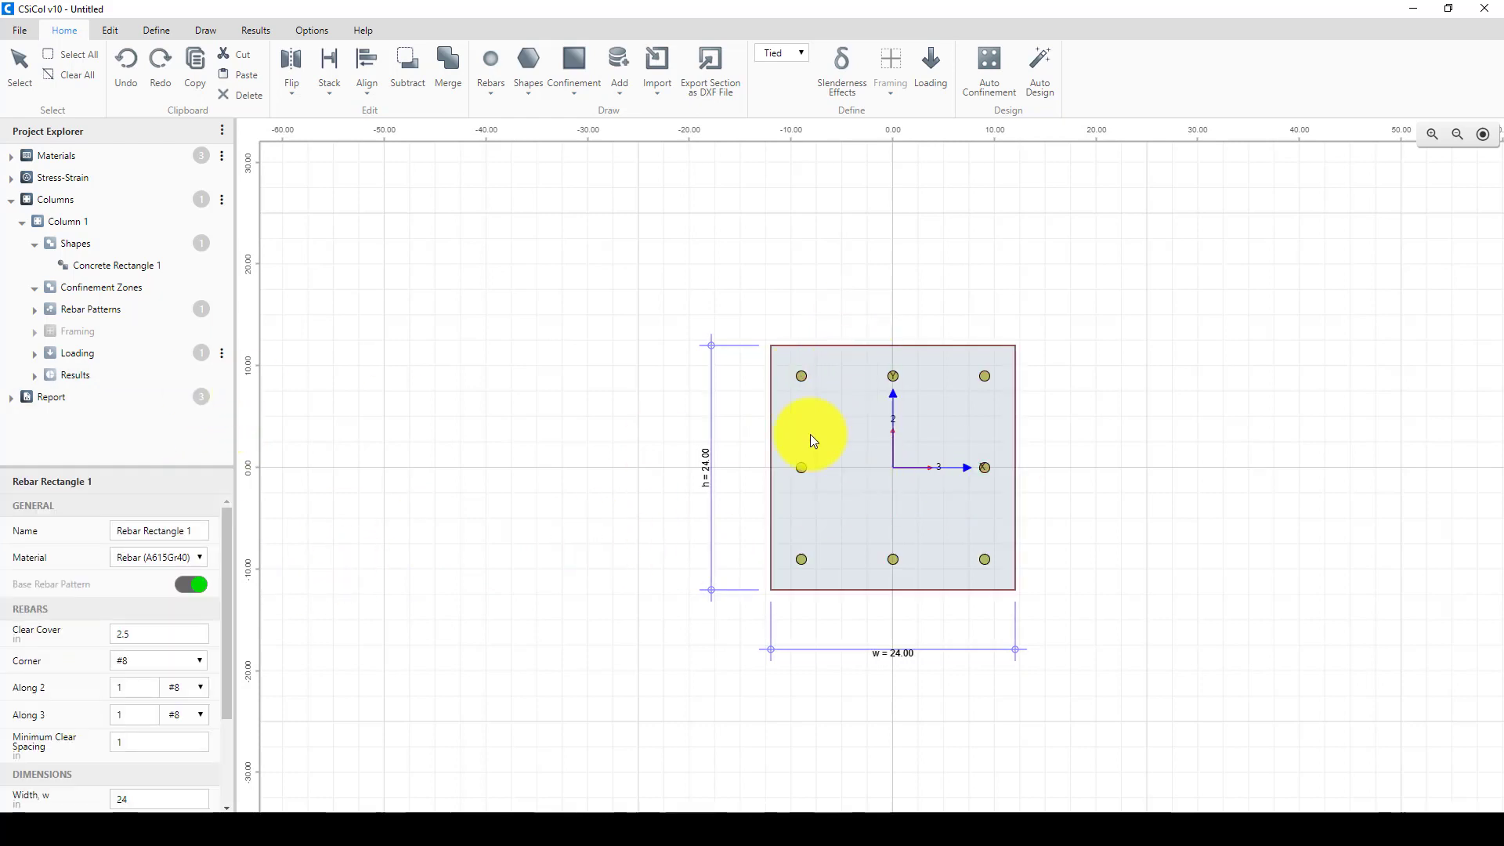
{"action": "left_click", "coordinate": [599, 398]}
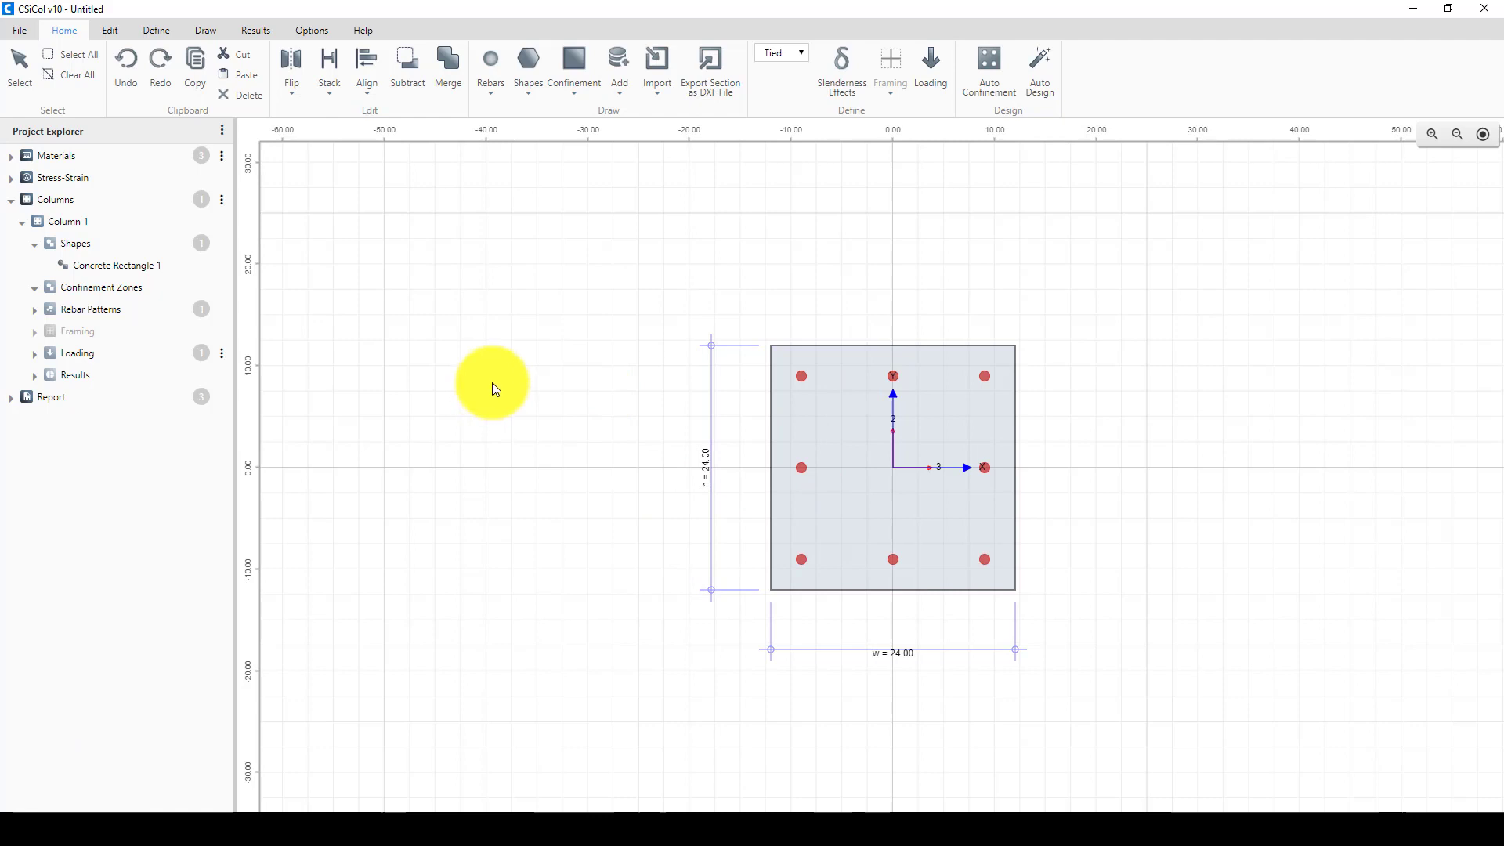
{"action": "left_click", "coordinate": [988, 71]}
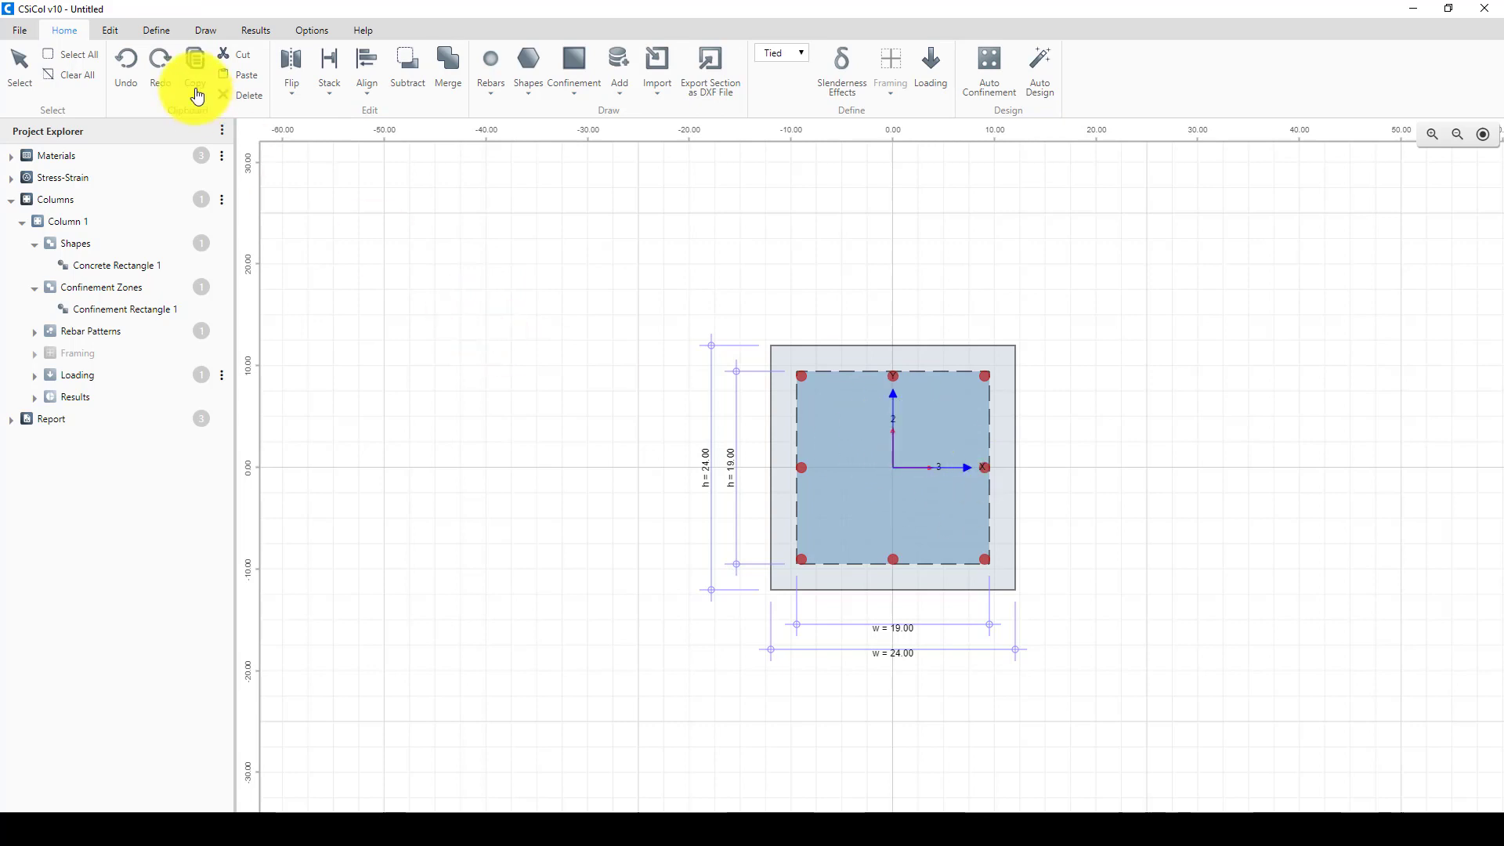
Add a W10X45 I section from the AISC14 US steel shapes library to the column section
{"action": "left_click", "coordinate": [157, 31]}
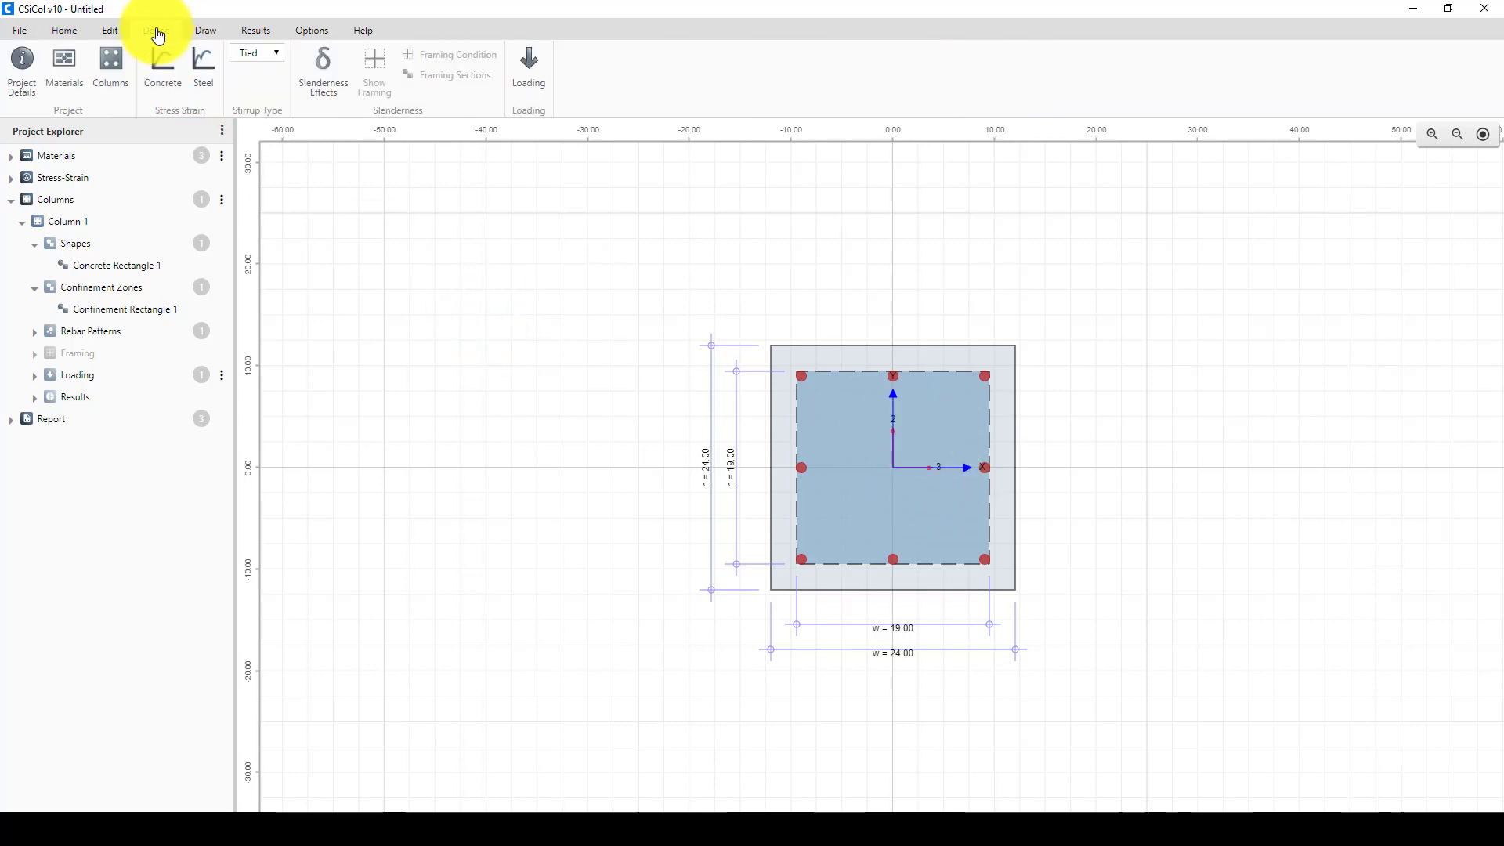
{"action": "left_click", "coordinate": [110, 31]}
{"action": "left_click", "coordinate": [192, 33]}
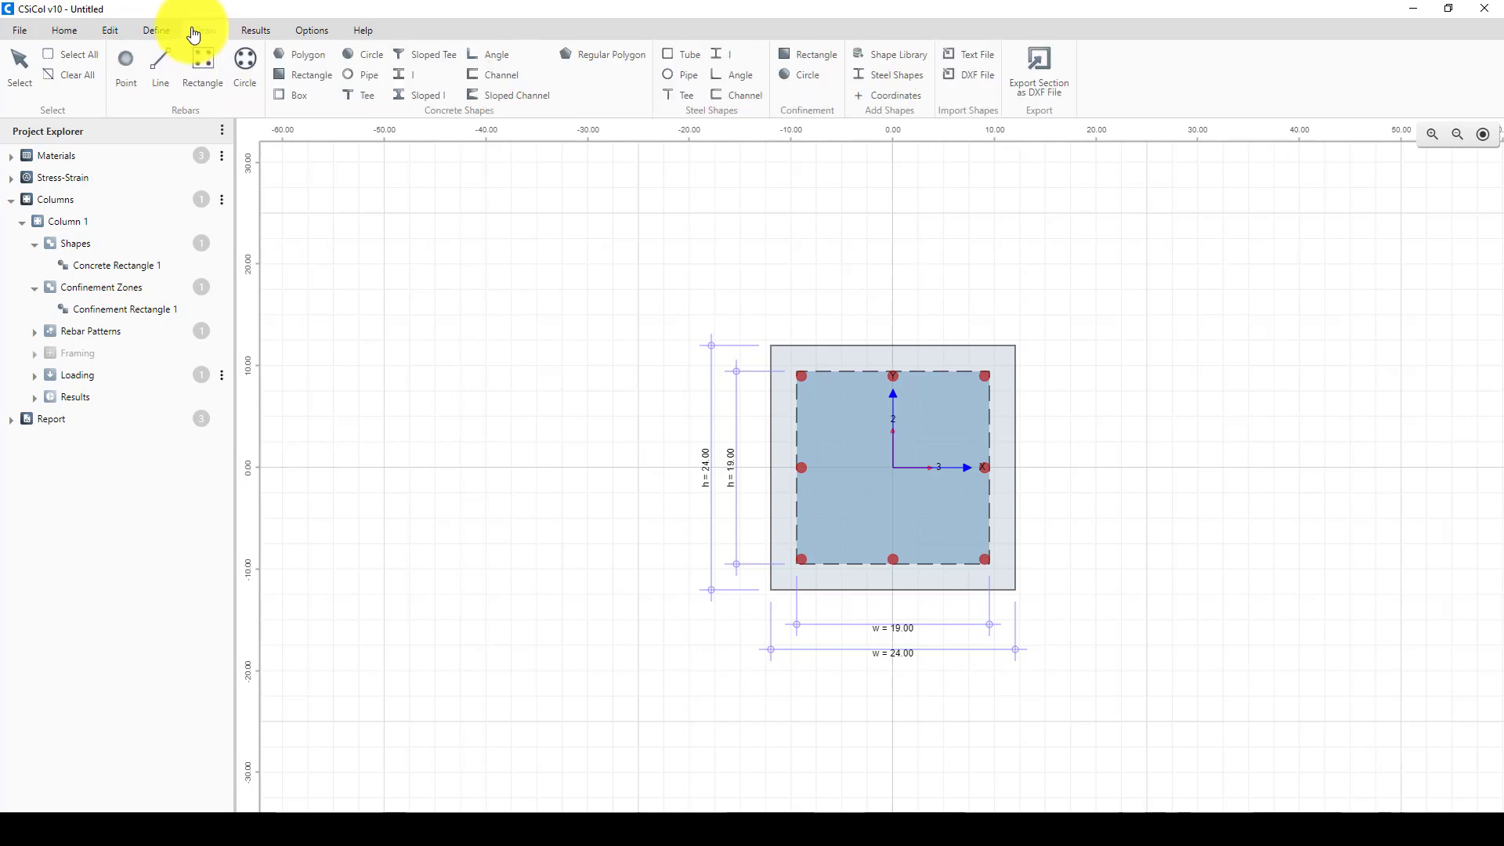
{"action": "left_click", "coordinate": [892, 72]}
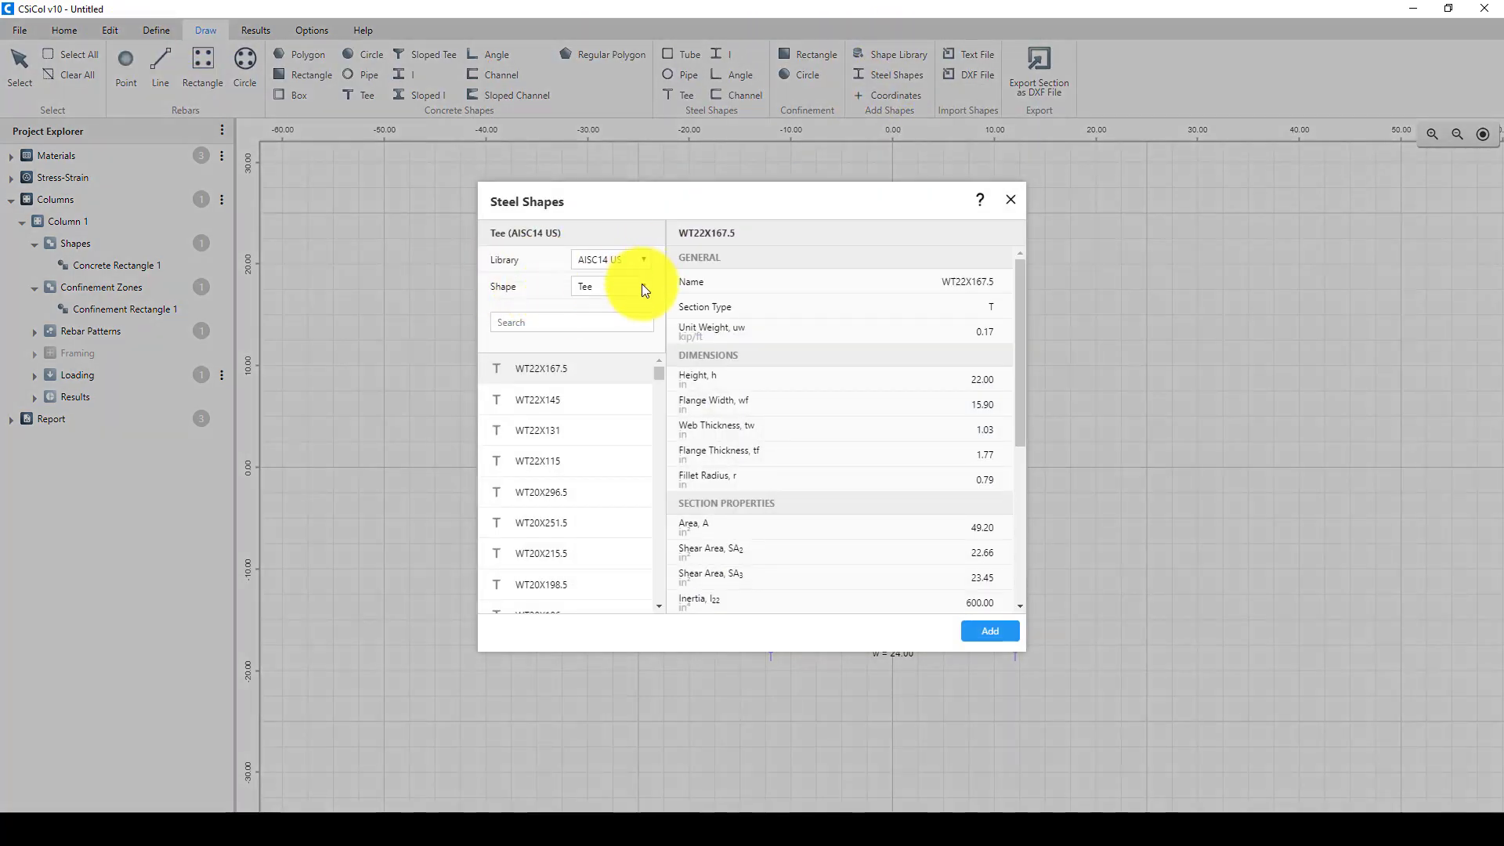
{"action": "left_click", "coordinate": [642, 286]}
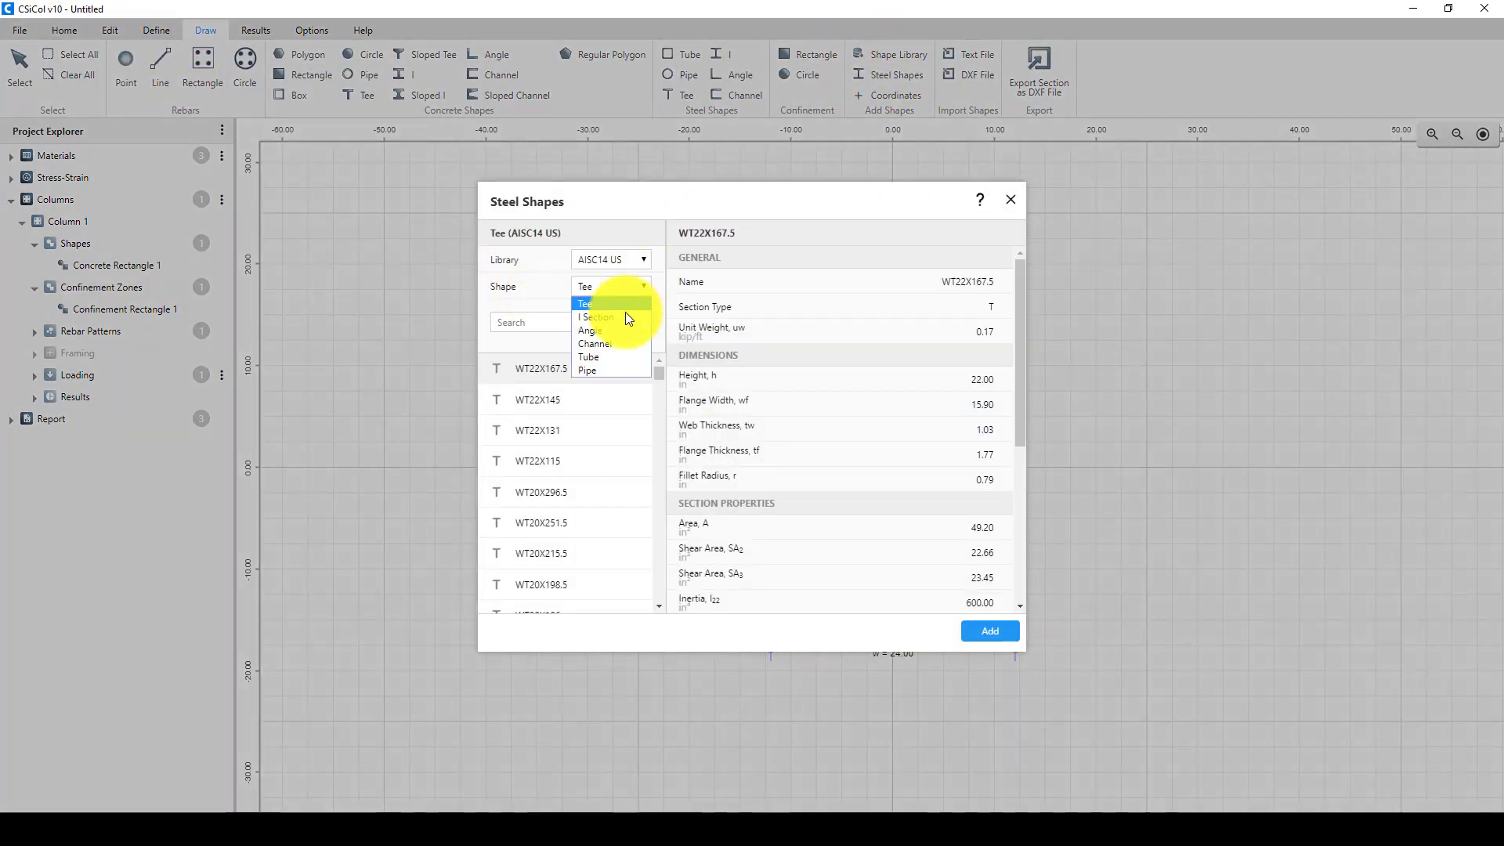
{"action": "left_click", "coordinate": [619, 313]}
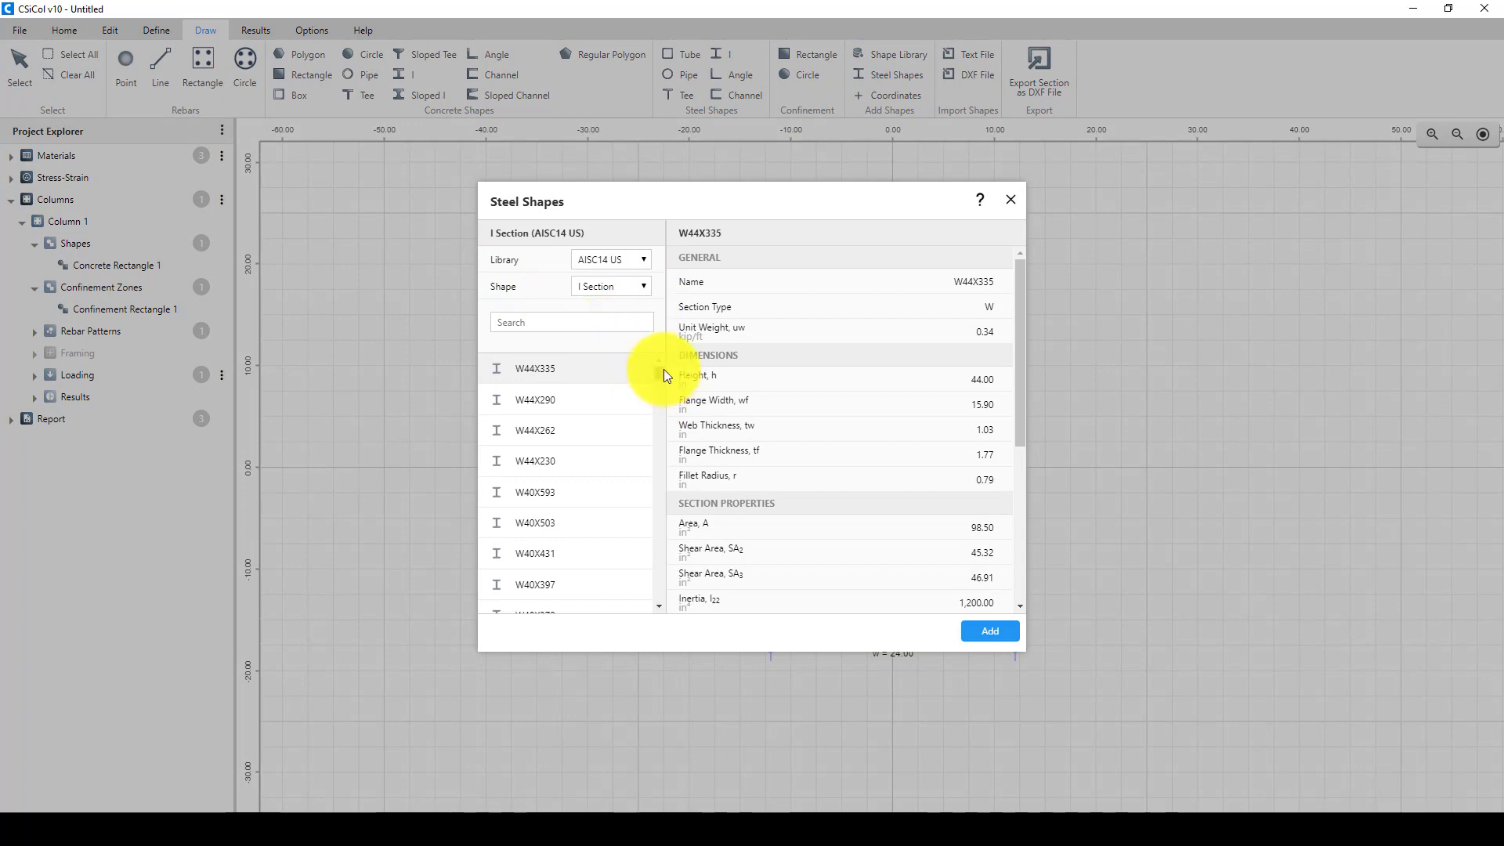
{"action": "left_click_drag", "start_coordinate": [664, 369], "coordinate": [649, 537]}
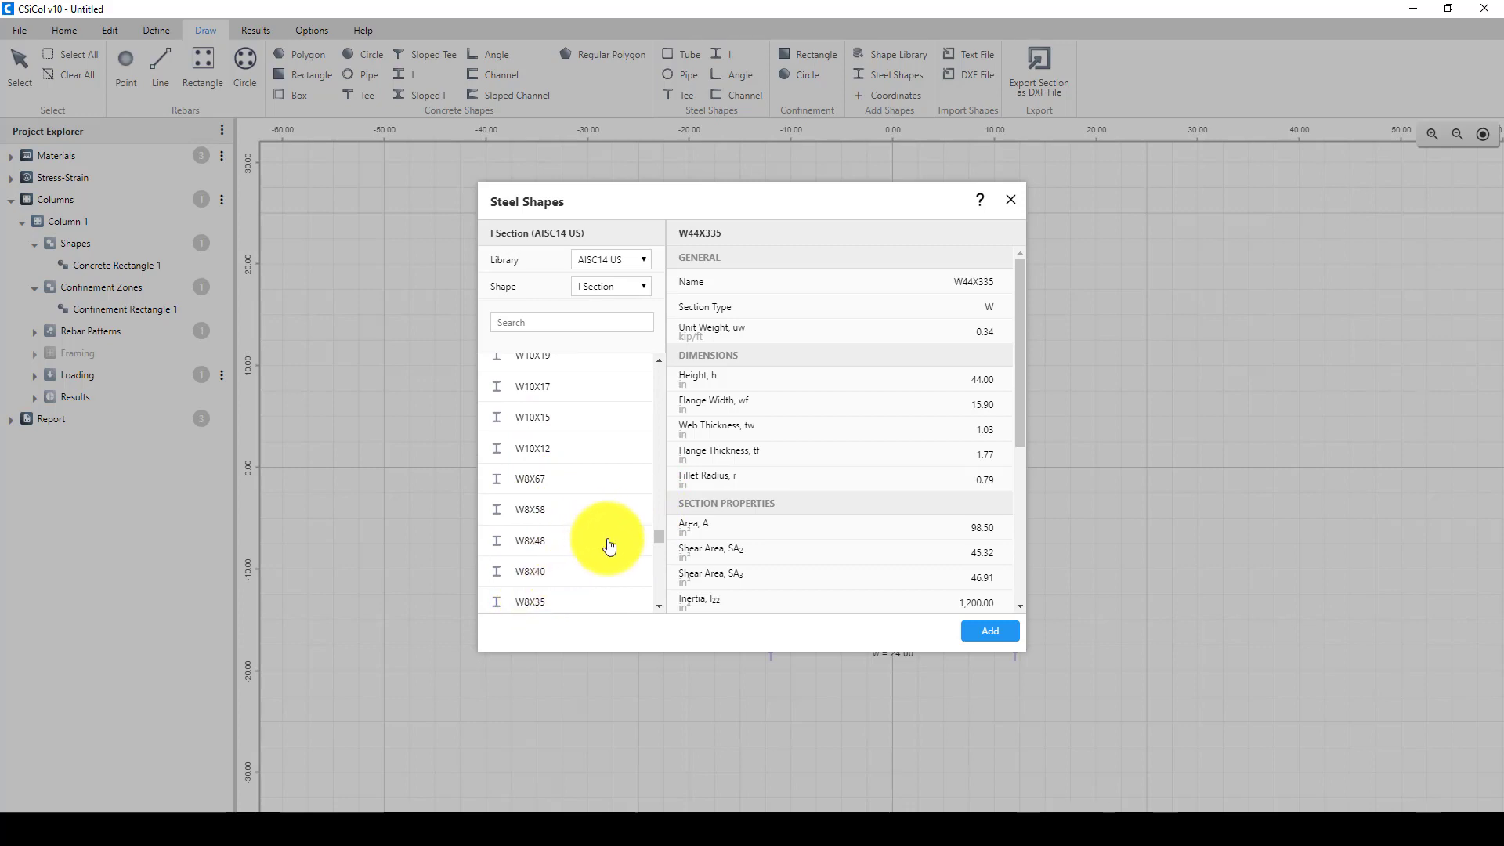
{"action": "scroll", "coordinate": [572, 505], "scroll_direction": "up", "scroll_amount": 2}
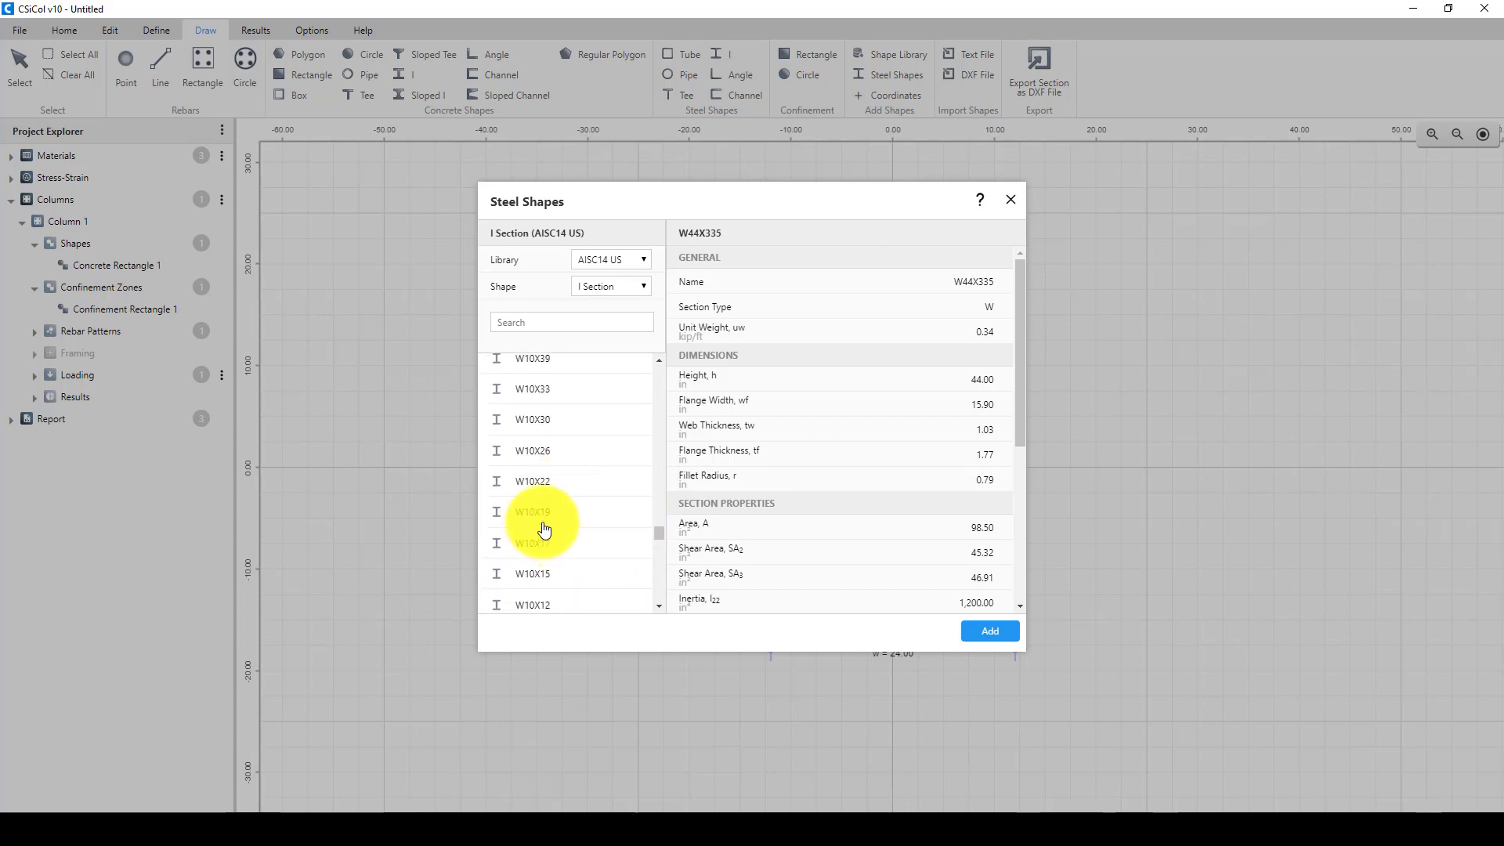
{"action": "scroll", "coordinate": [547, 387], "scroll_direction": "up", "scroll_amount": 1}
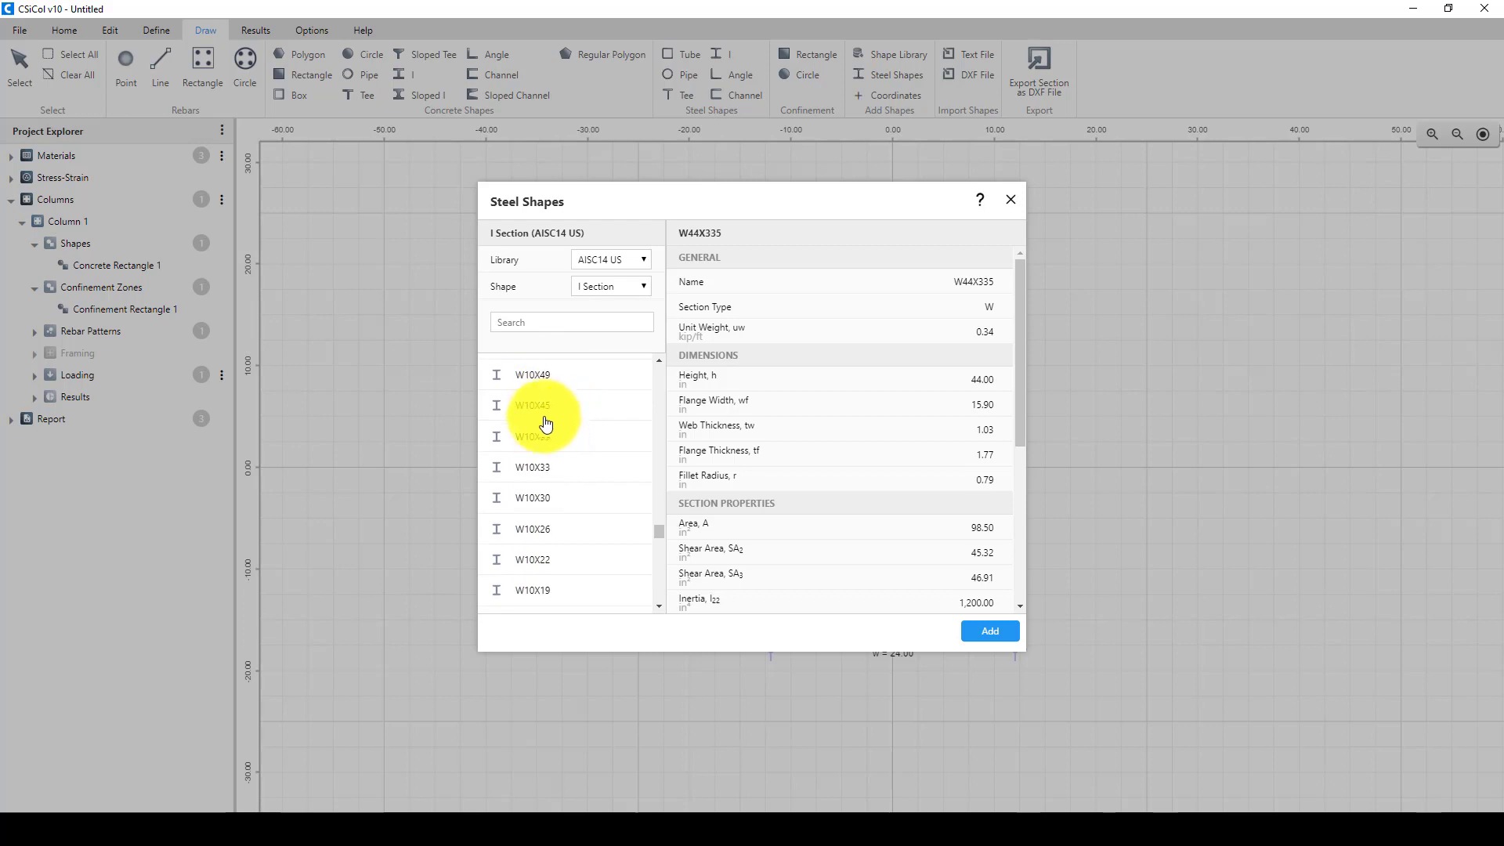
{"action": "left_click", "coordinate": [544, 407]}
{"action": "left_click", "coordinate": [983, 629]}
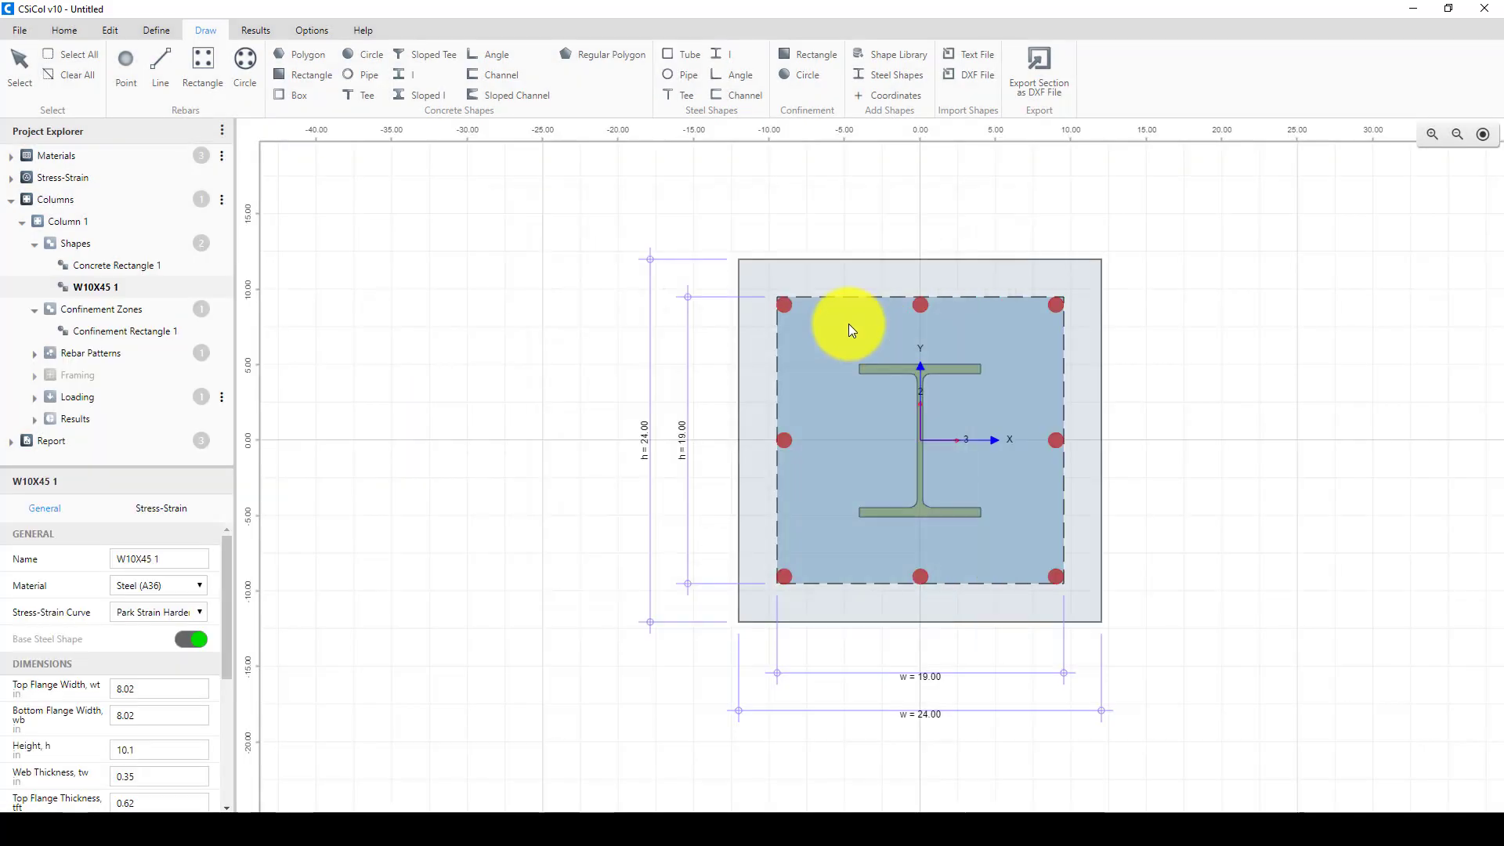
{"action": "scroll", "coordinate": [750, 330], "scroll_direction": "down", "scroll_amount": 1}
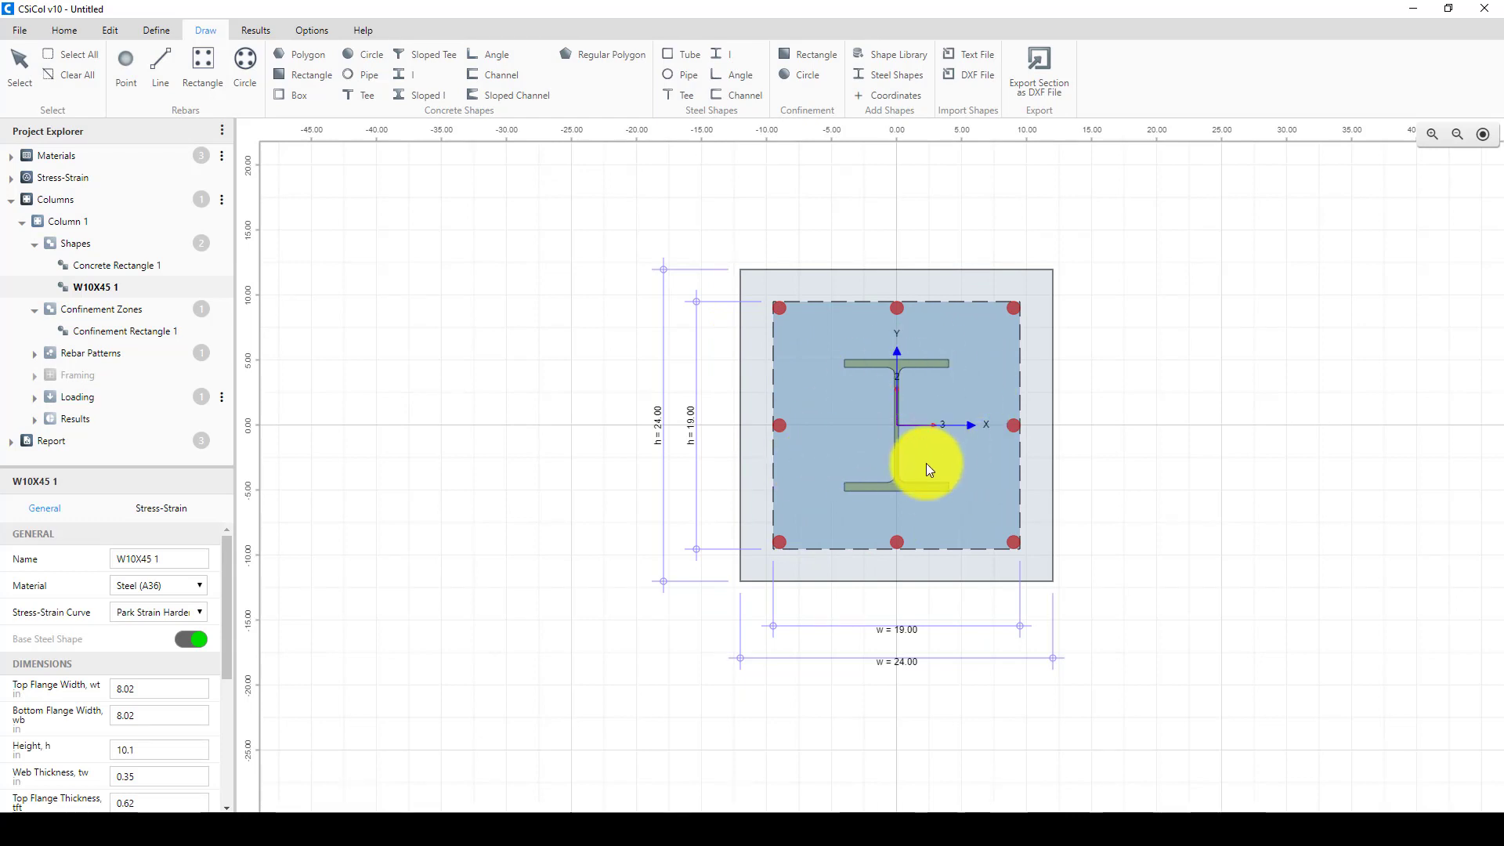
{"action": "scroll", "coordinate": [888, 443], "scroll_direction": "up", "scroll_amount": 1}
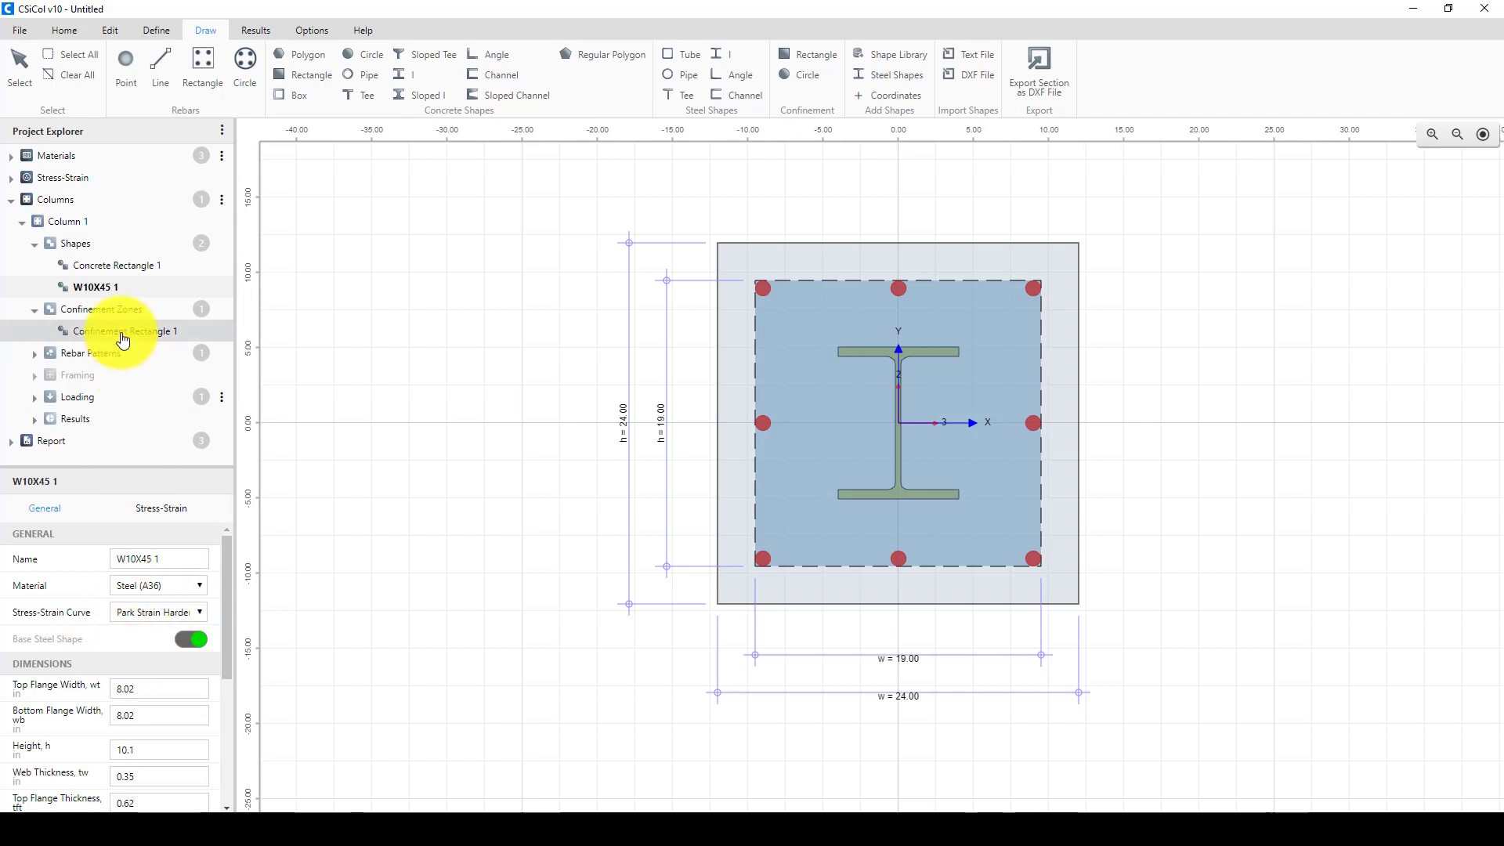
Select the concrete rectangle and add the 5000Psi concrete from the USA material library to the project materials
{"action": "left_click", "coordinate": [145, 264]}
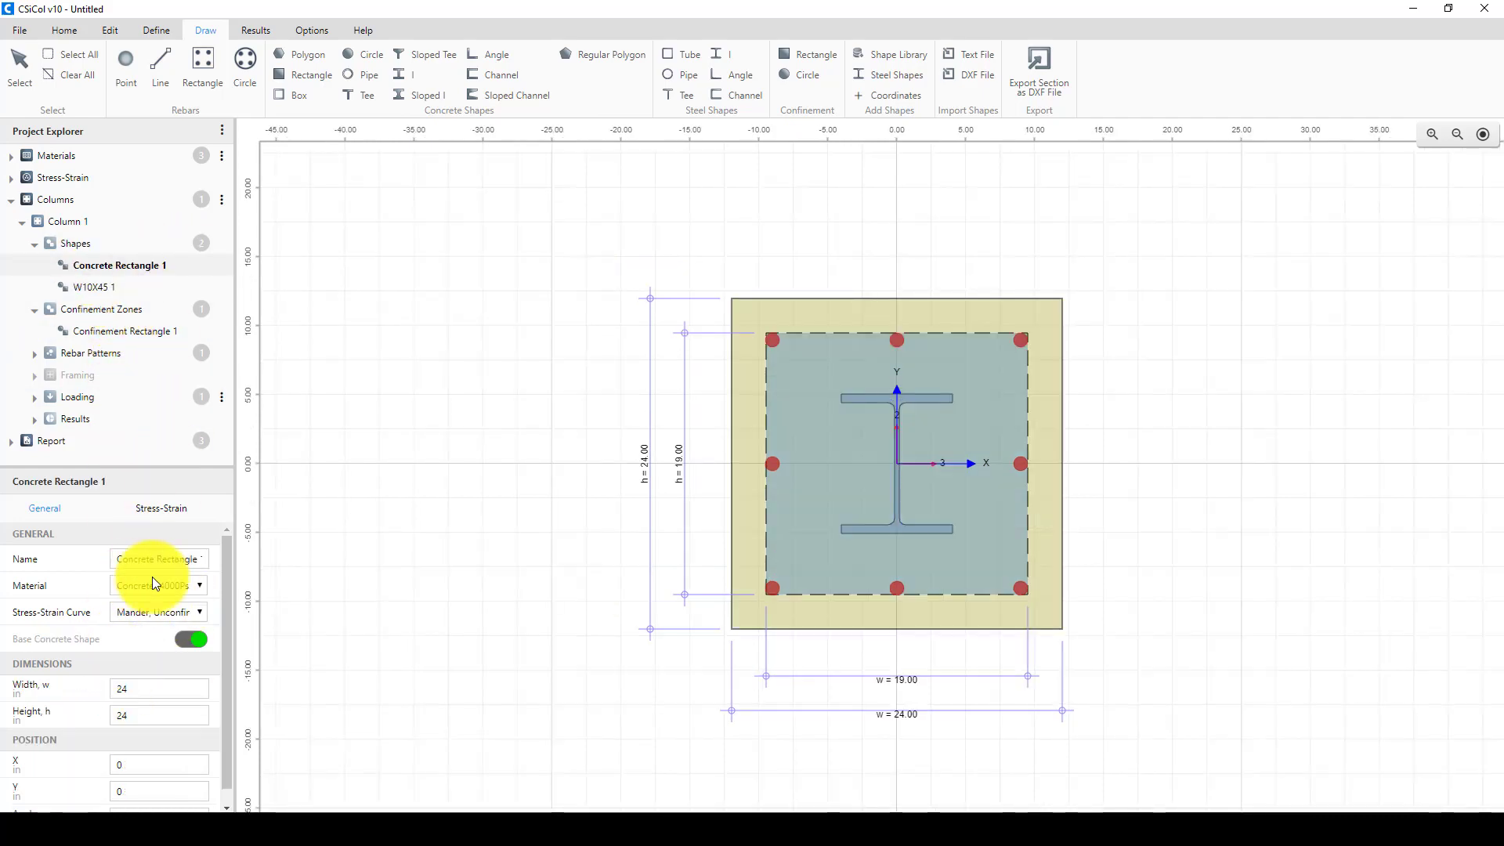
{"action": "left_click", "coordinate": [61, 30]}
{"action": "left_click", "coordinate": [156, 30]}
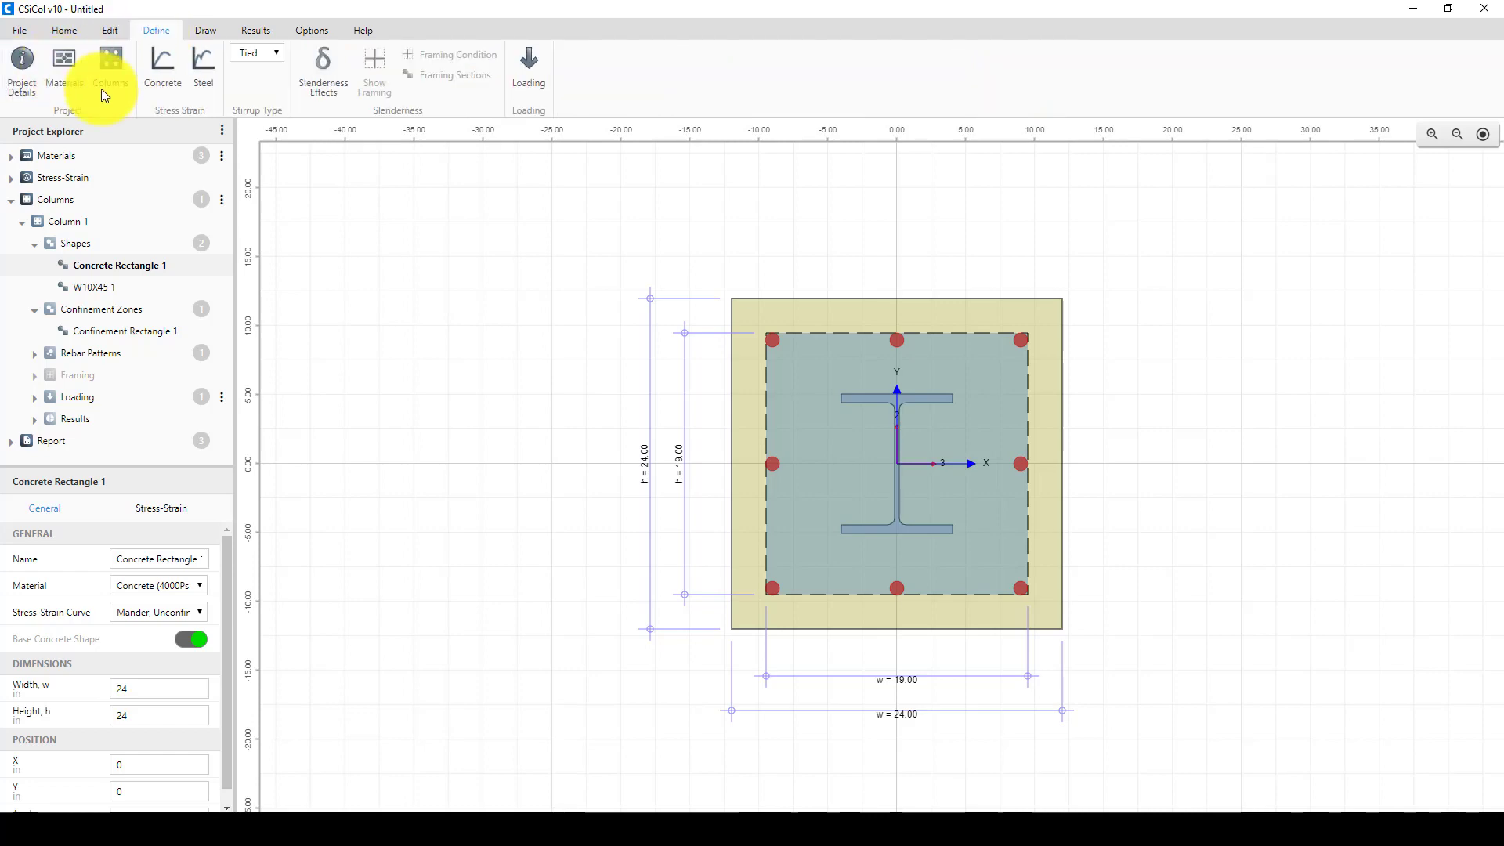
{"action": "left_click", "coordinate": [64, 71]}
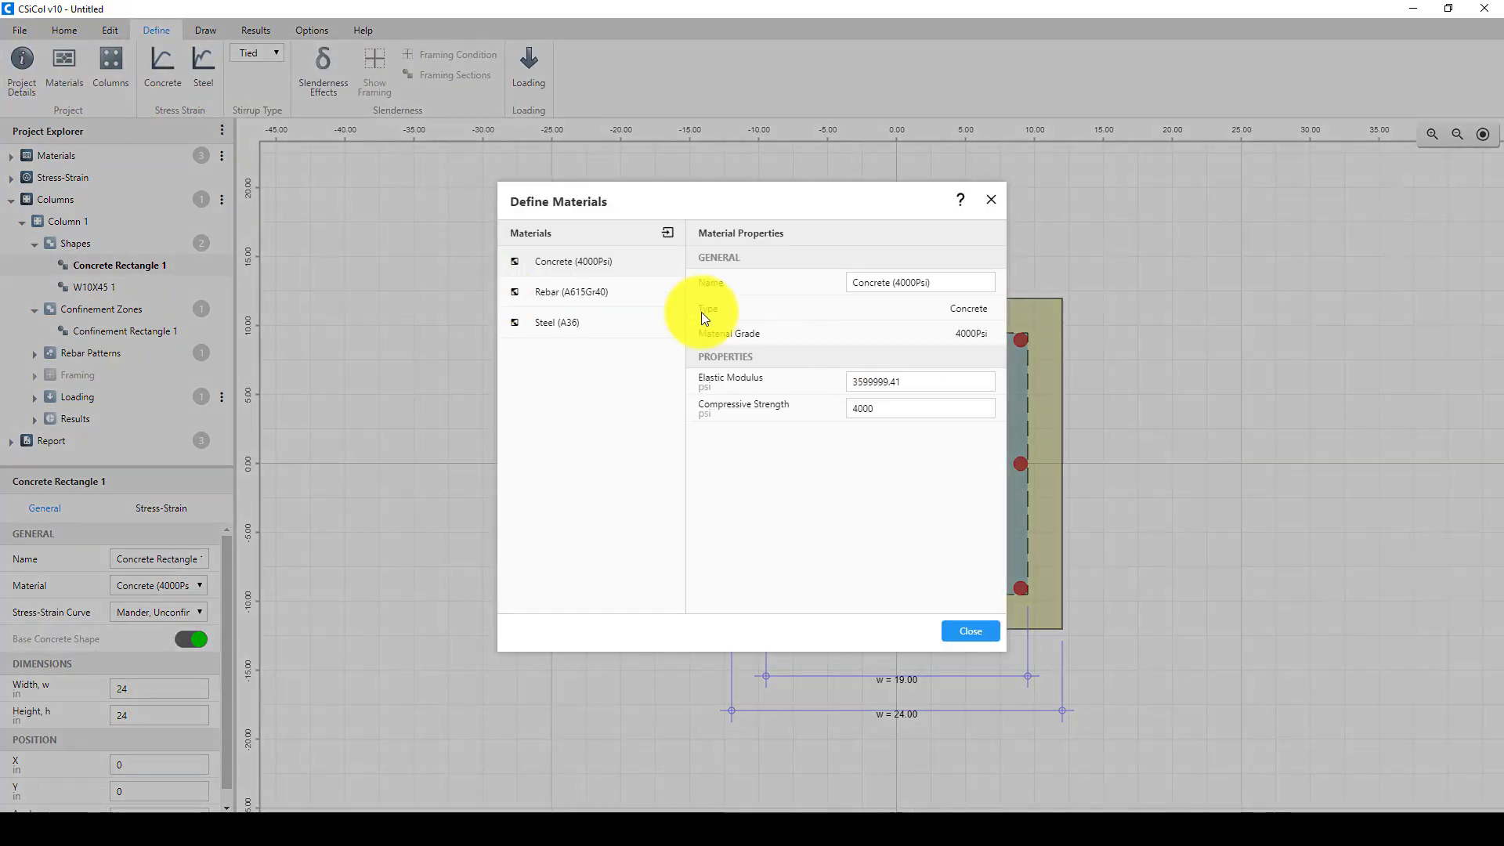
{"action": "left_click", "coordinate": [667, 233]}
{"action": "left_click", "coordinate": [570, 387]}
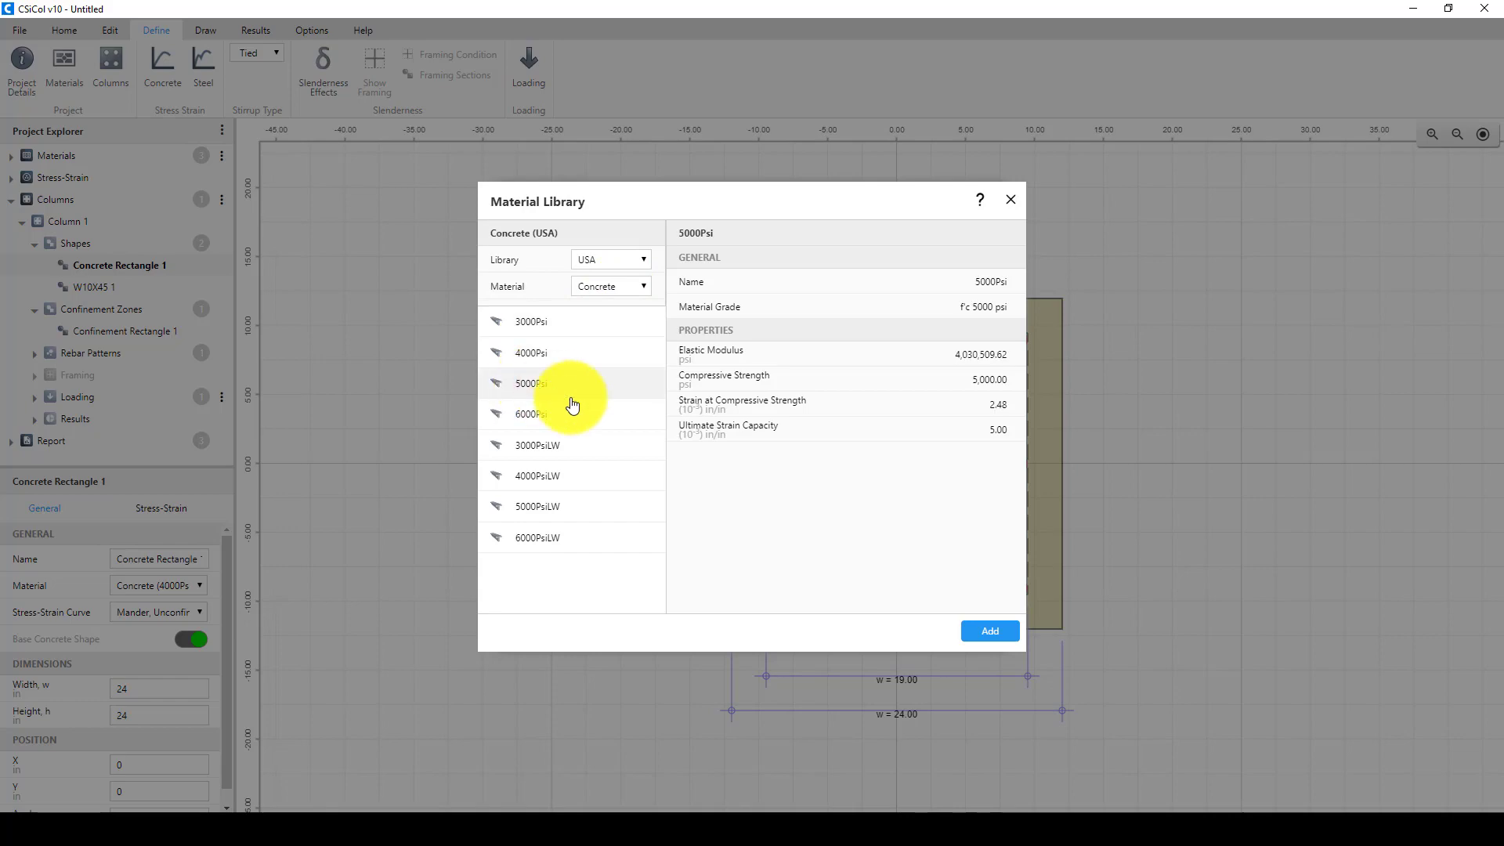
{"action": "left_click", "coordinate": [986, 641]}
Add the A572Gr50 steel from the USA material library to the project materials
{"action": "left_click", "coordinate": [668, 233]}
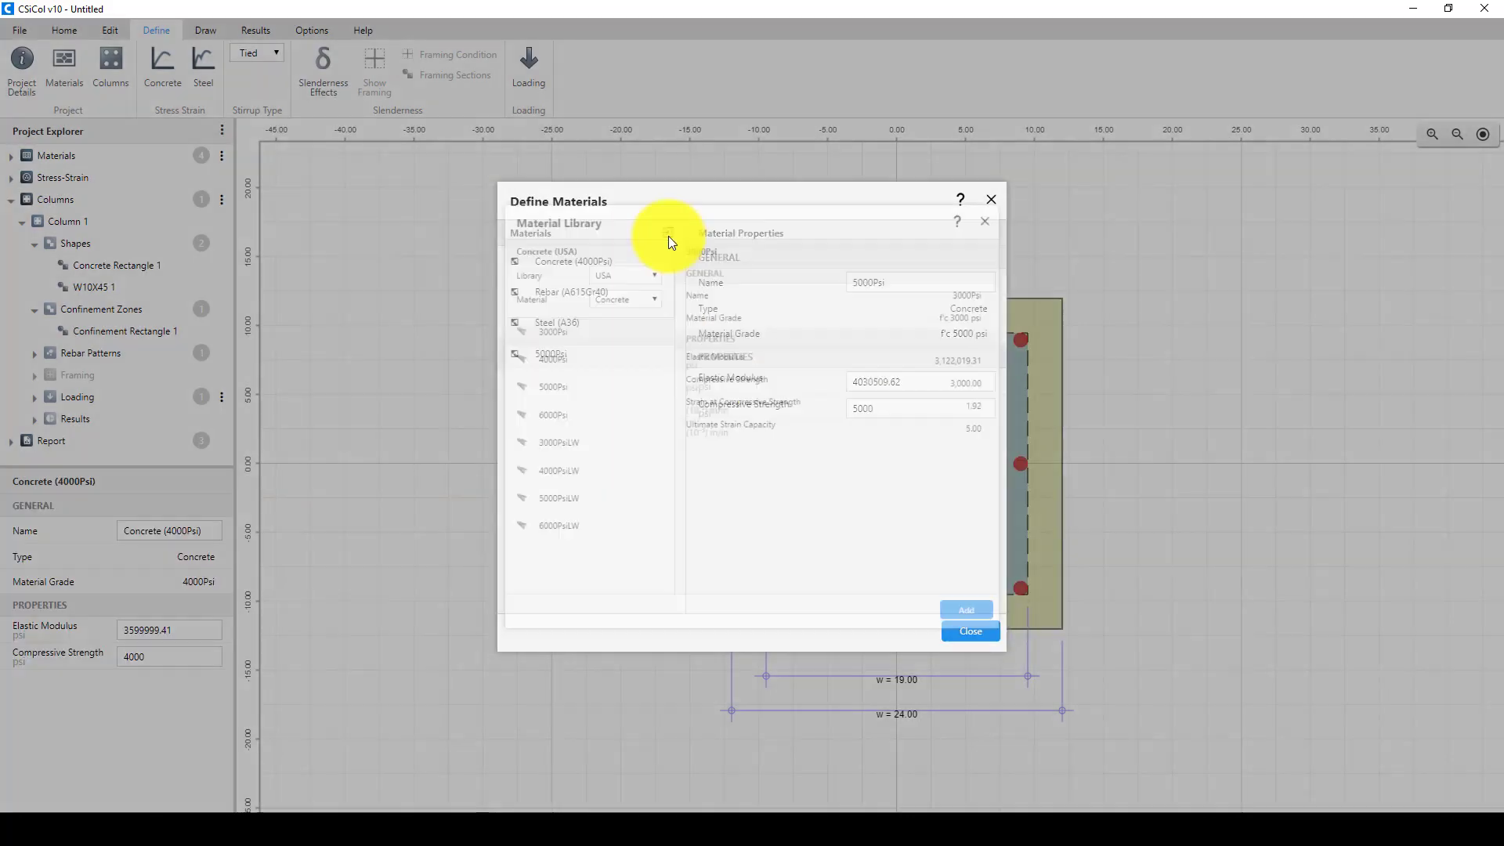
{"action": "left_click", "coordinate": [599, 284]}
{"action": "left_click", "coordinate": [598, 318]}
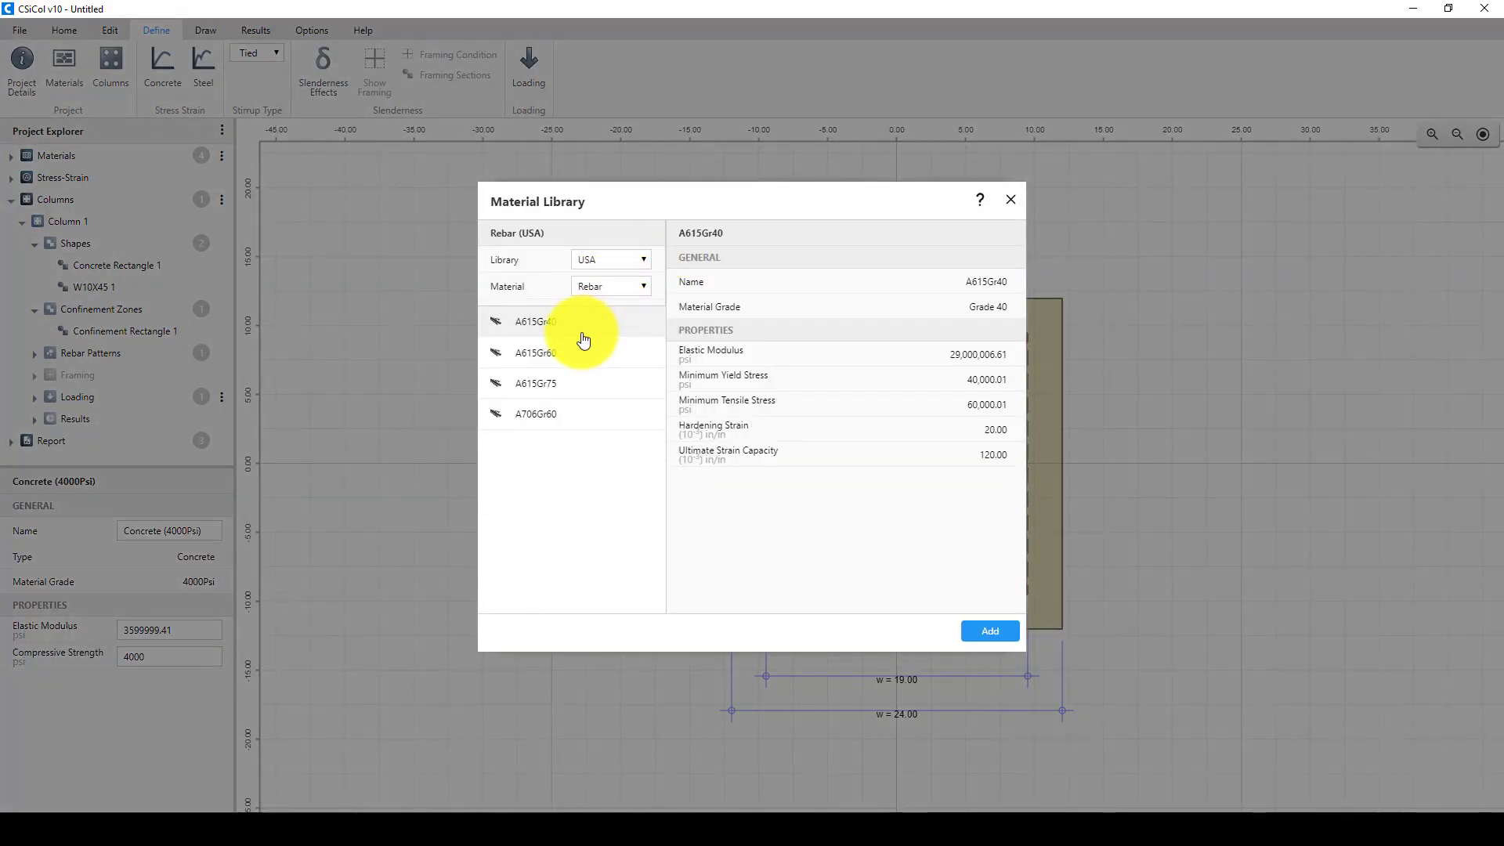
{"action": "left_click", "coordinate": [619, 291]}
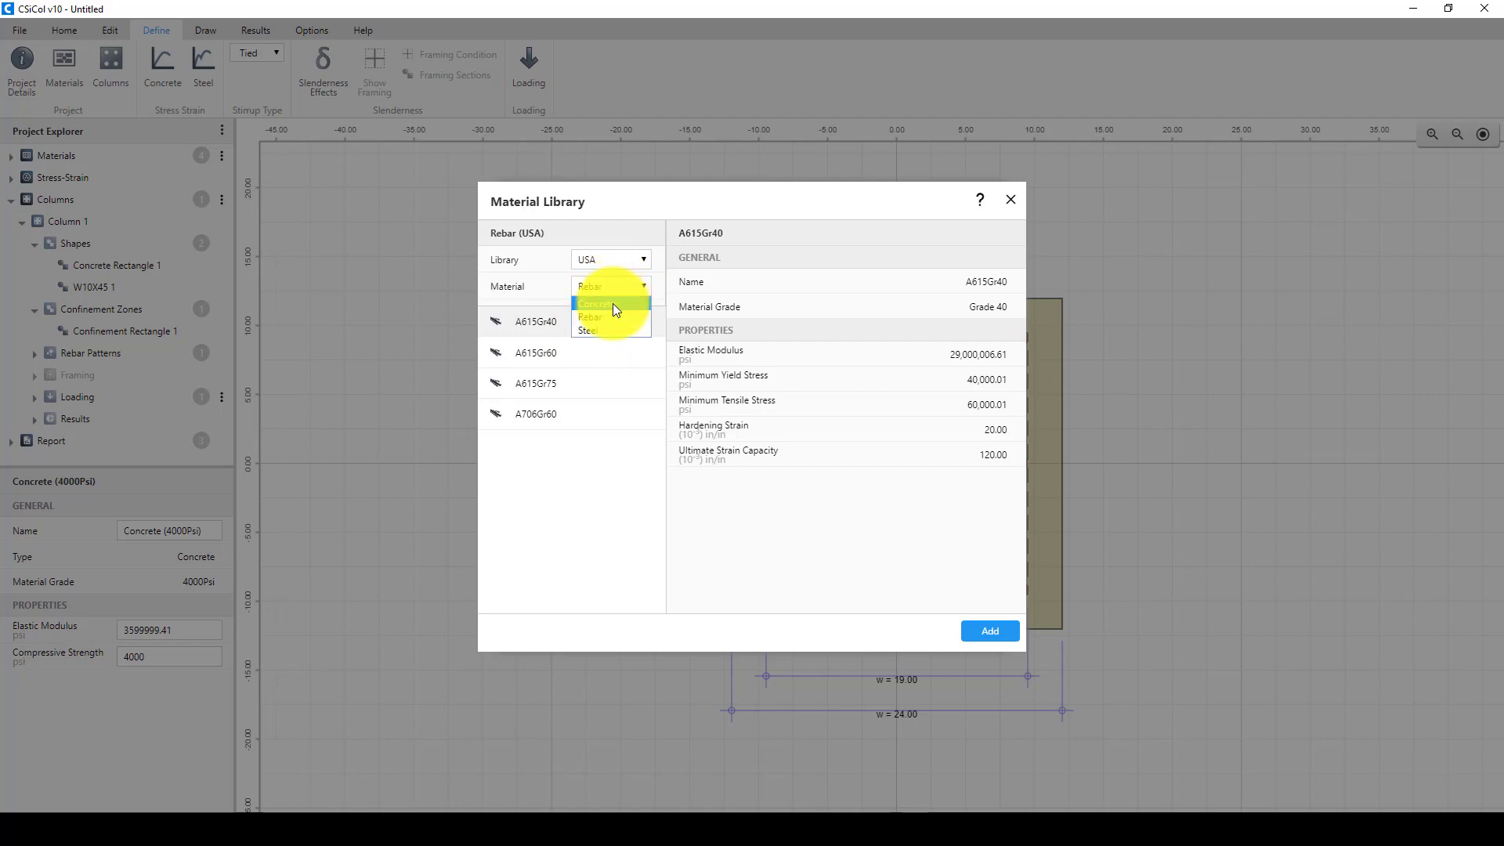
{"action": "left_click", "coordinate": [599, 329]}
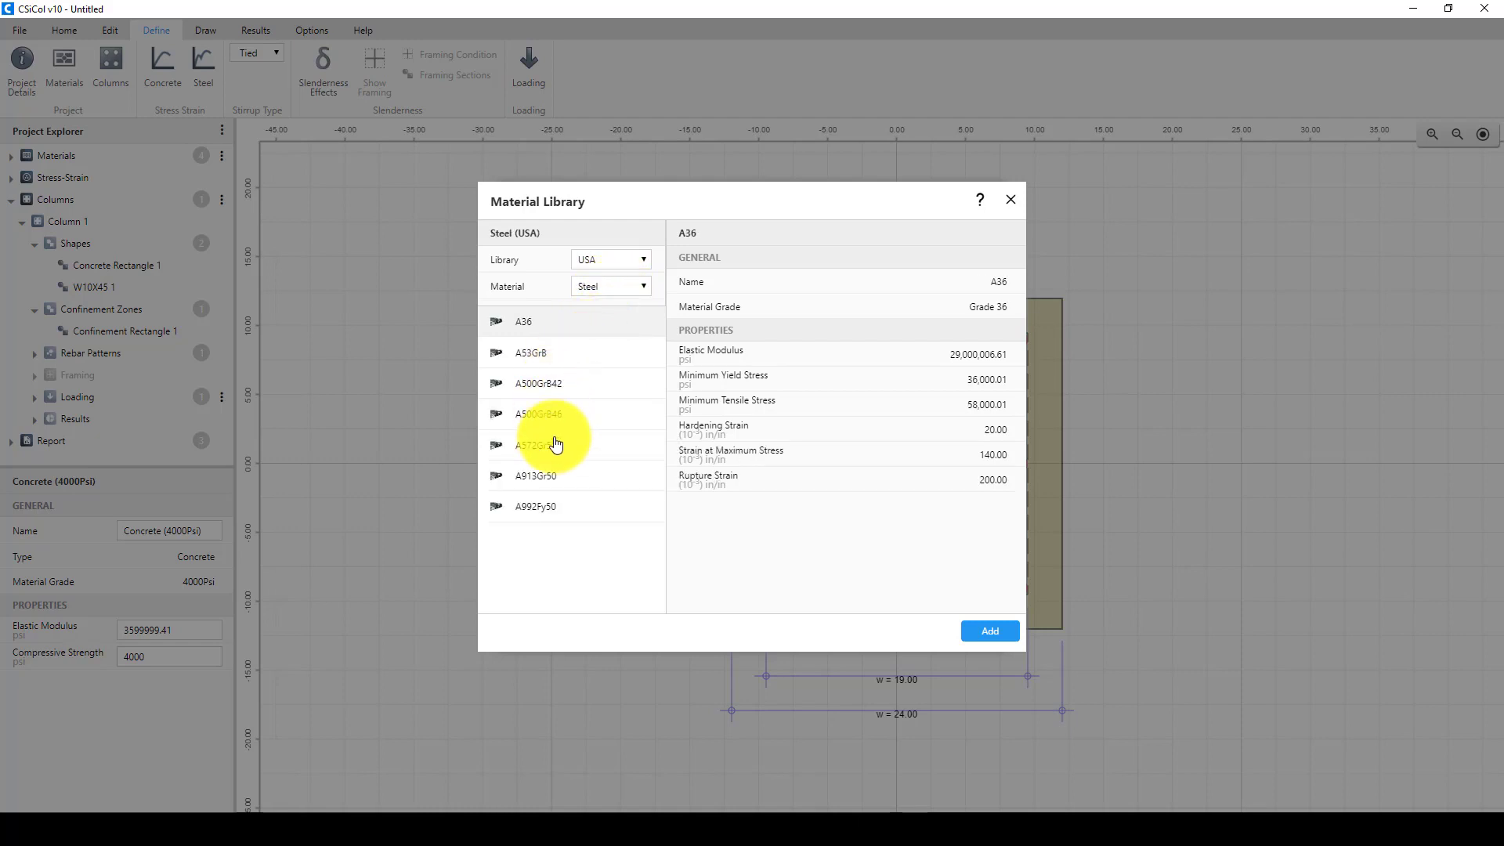
{"action": "left_click", "coordinate": [533, 445]}
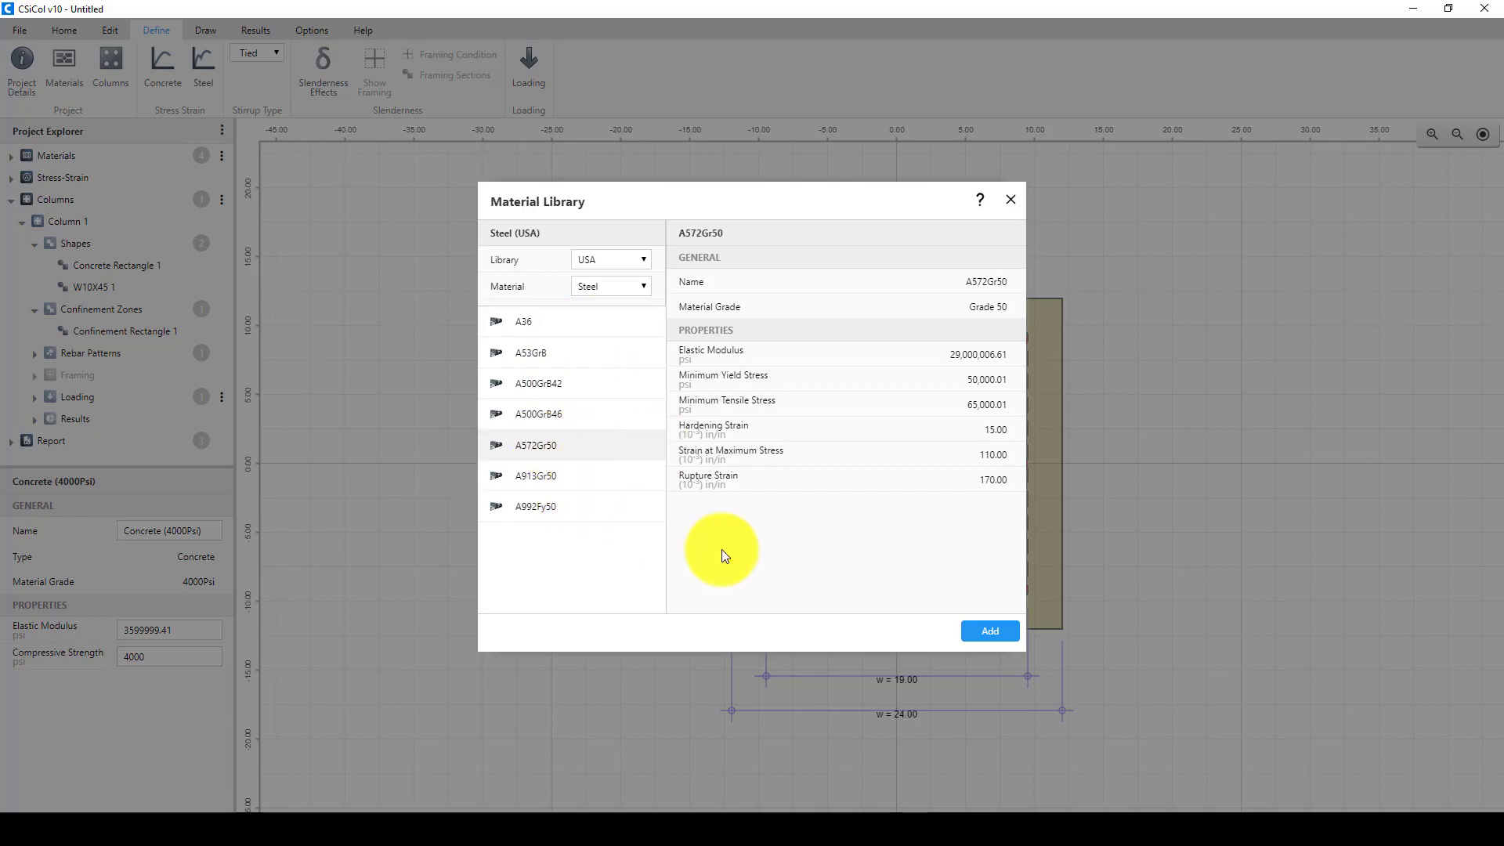
{"action": "left_click", "coordinate": [980, 636]}
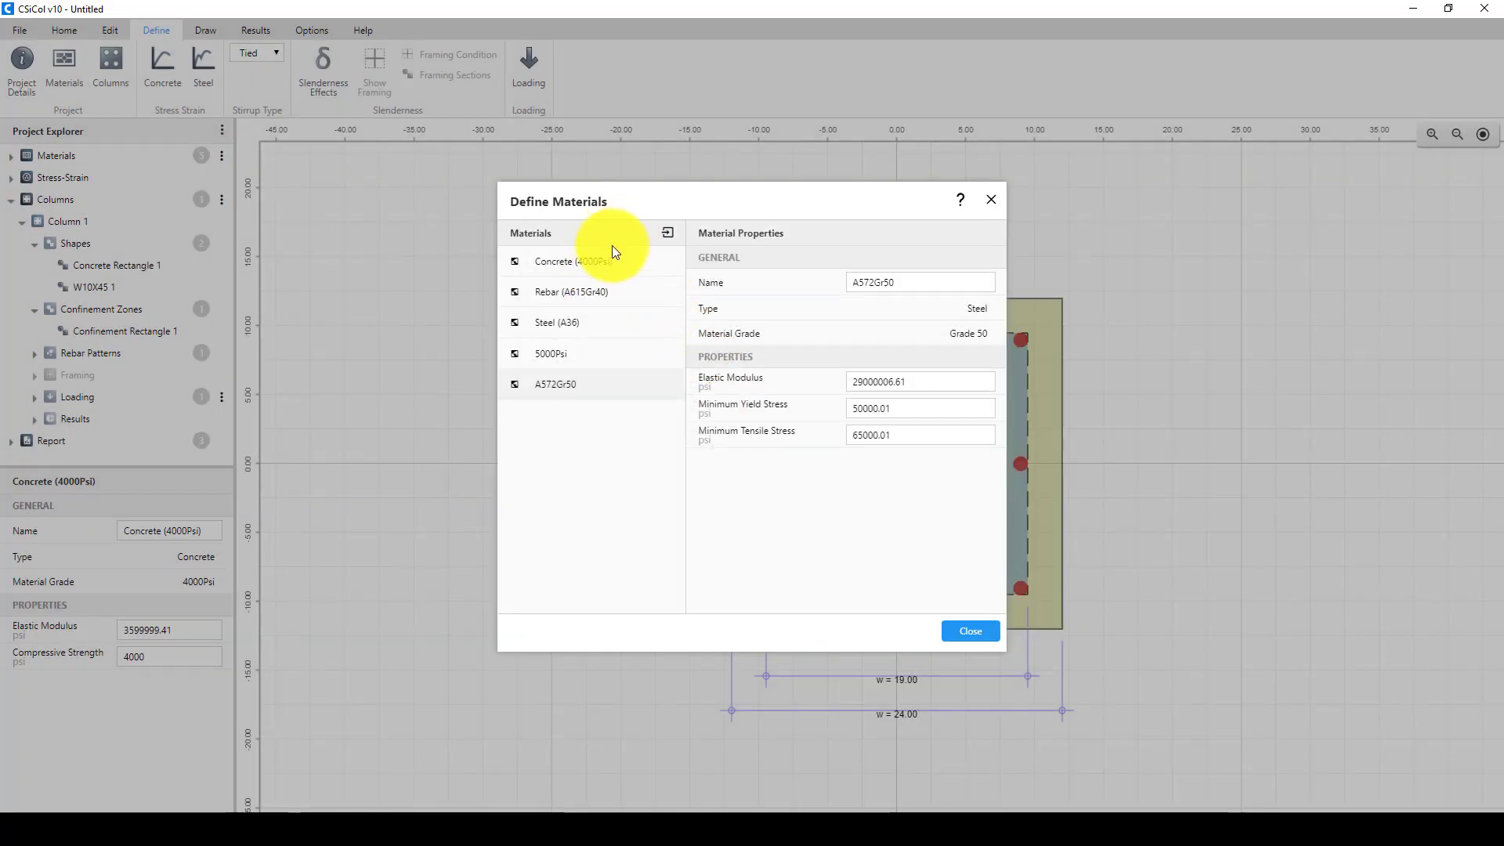
Add the A615Gr60 rebar material from the USA library to the project and finish defining materials
{"action": "left_click", "coordinate": [667, 232]}
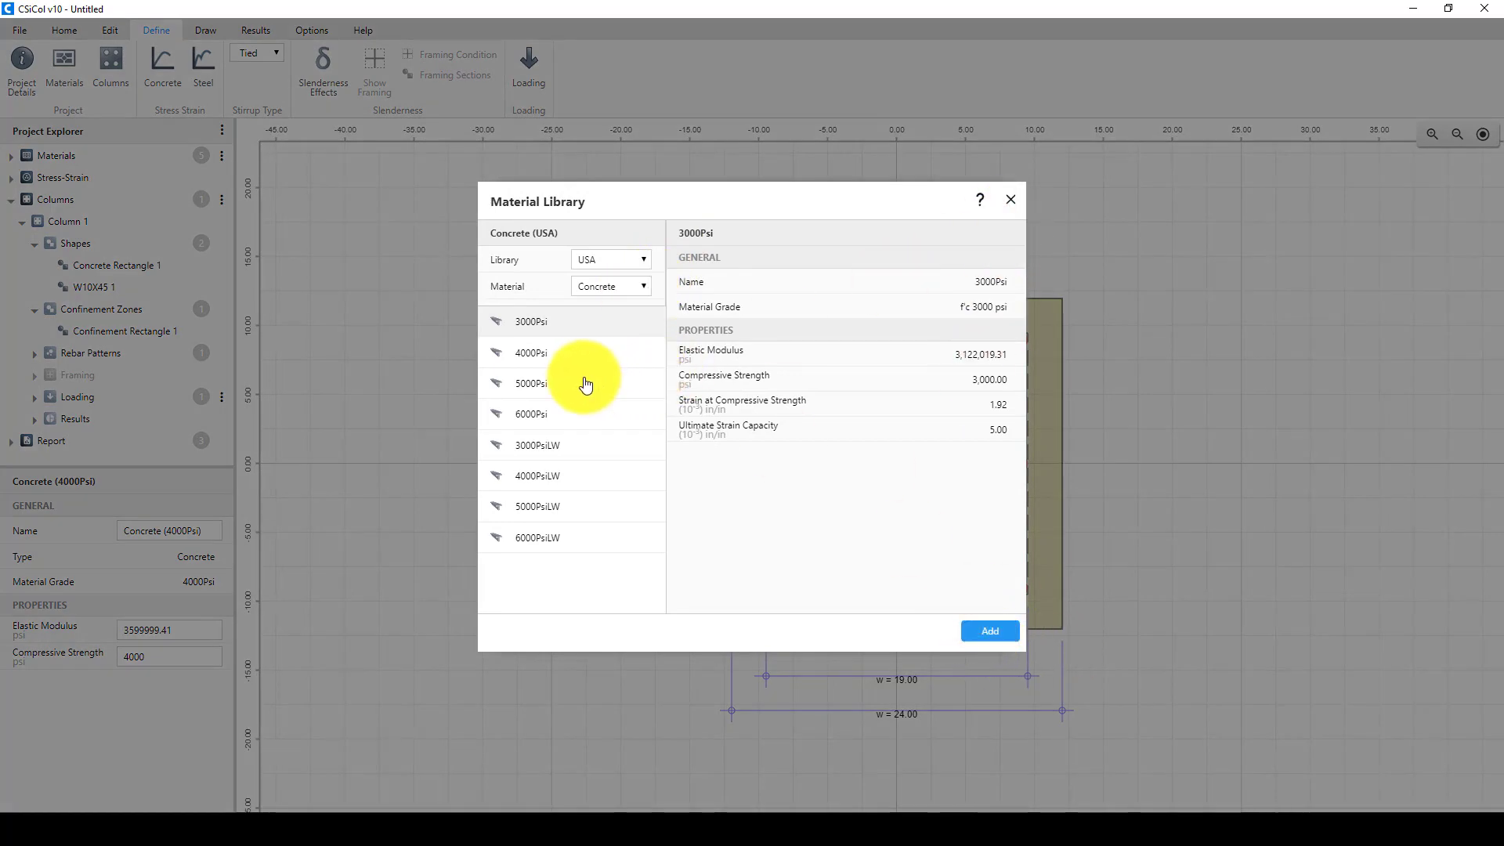
{"action": "left_click", "coordinate": [625, 286]}
{"action": "left_click", "coordinate": [610, 324]}
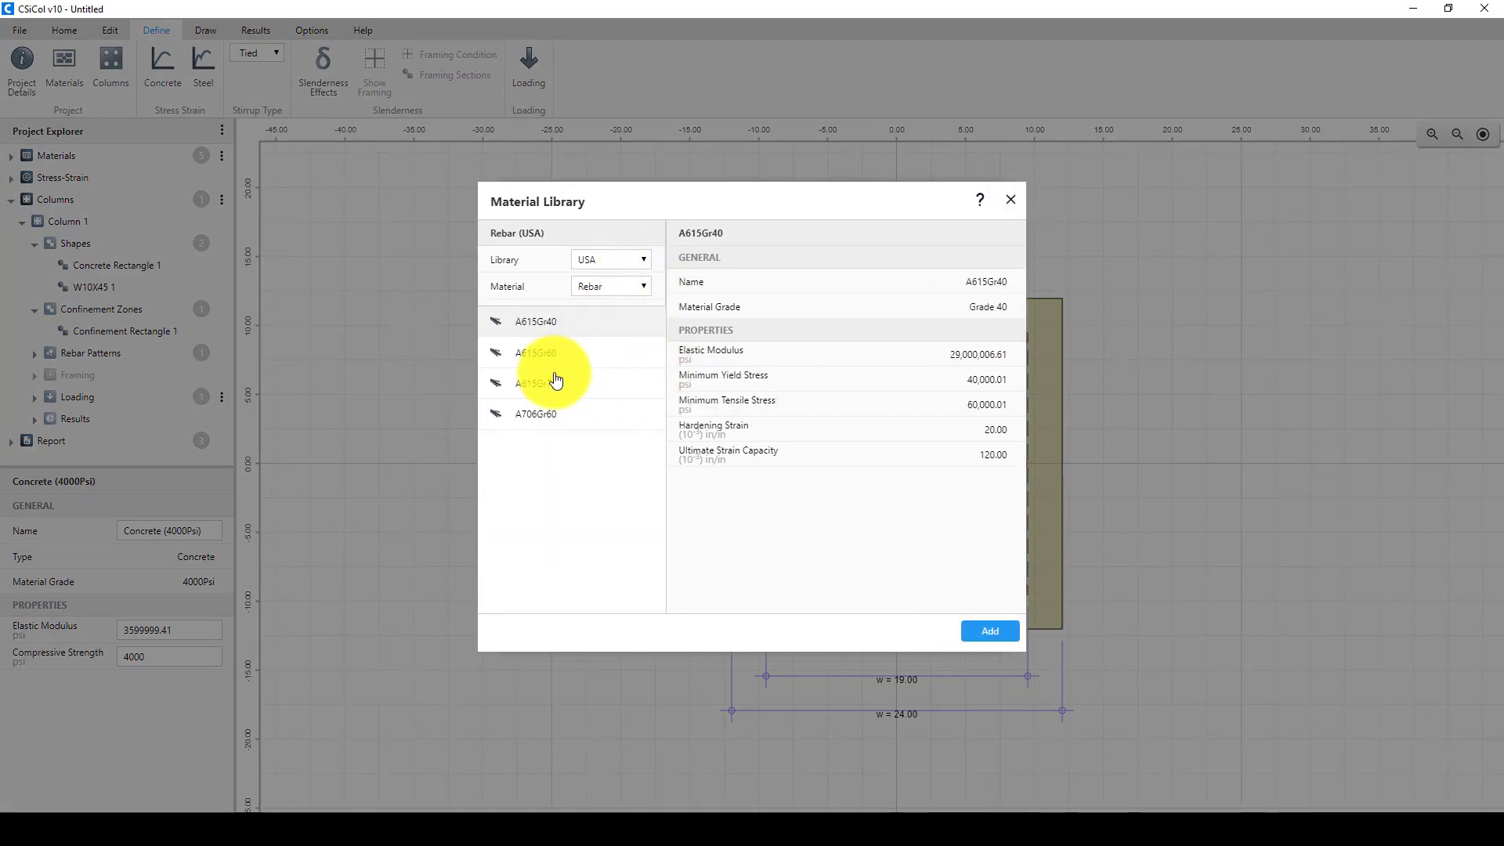
{"action": "left_click", "coordinate": [530, 358]}
{"action": "left_click", "coordinate": [989, 631]}
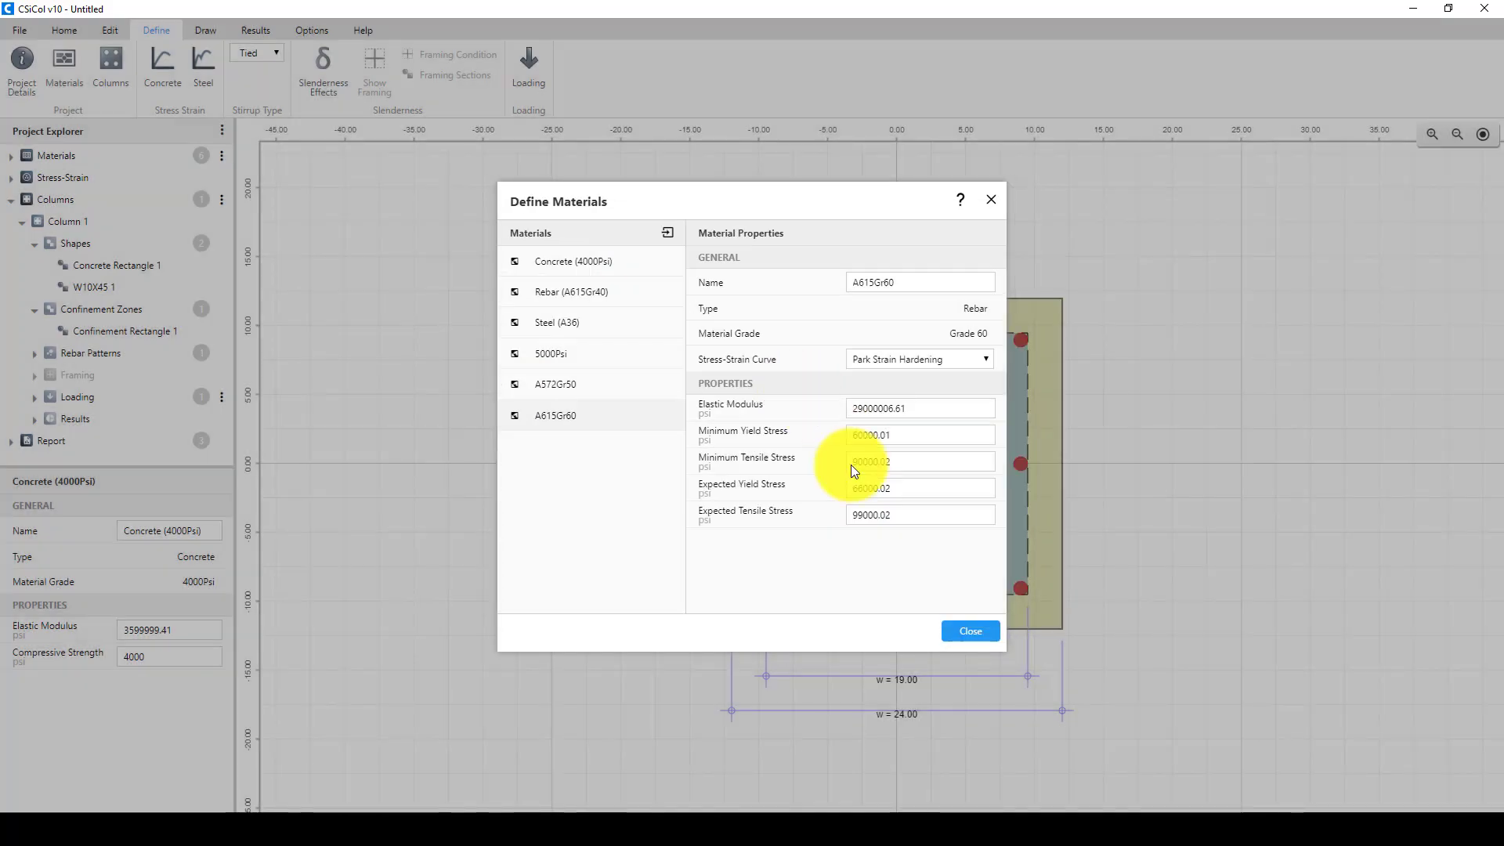
{"action": "left_click", "coordinate": [970, 631]}
Assign the A572Gr50 material to the W10X45 shape and check its steel properties against the example PDF in Adobe Acrobat
{"action": "left_click", "coordinate": [863, 402]}
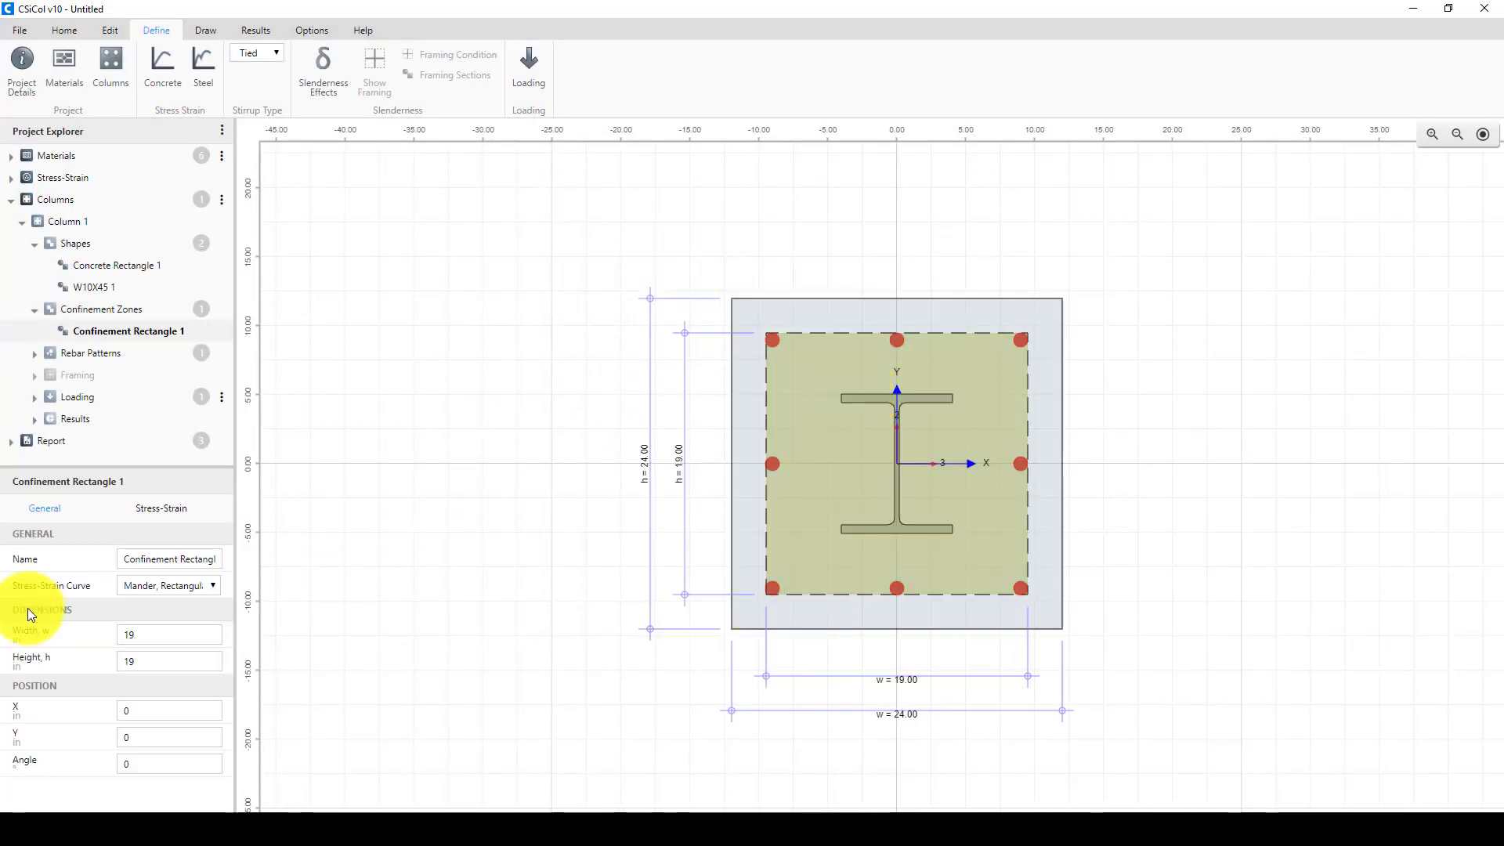
{"action": "left_click", "coordinate": [98, 286]}
{"action": "left_click", "coordinate": [192, 588]}
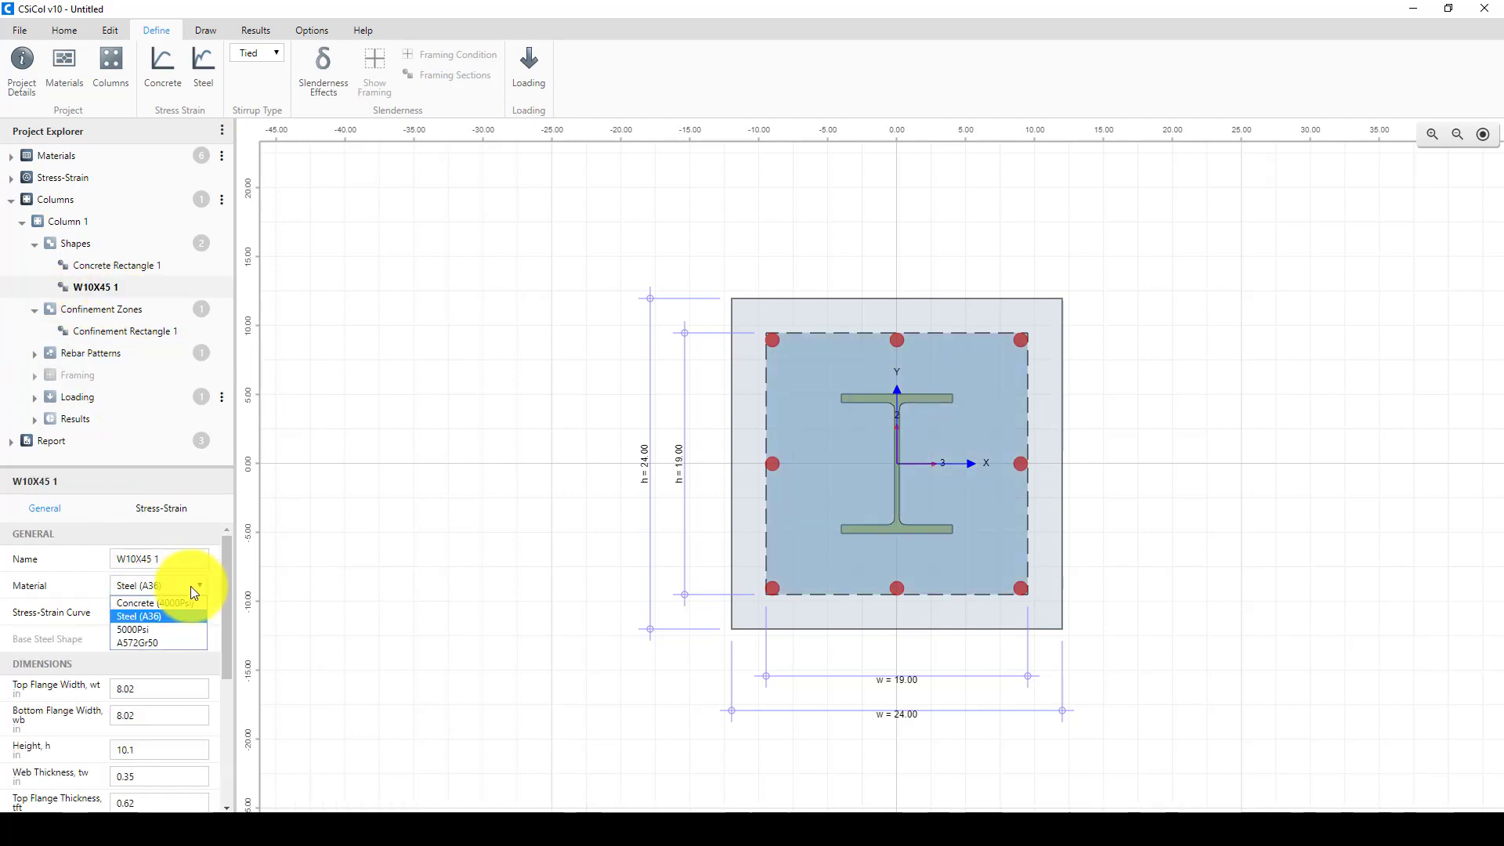
{"action": "left_click", "coordinate": [155, 641]}
{"action": "left_click", "coordinate": [297, 826]}
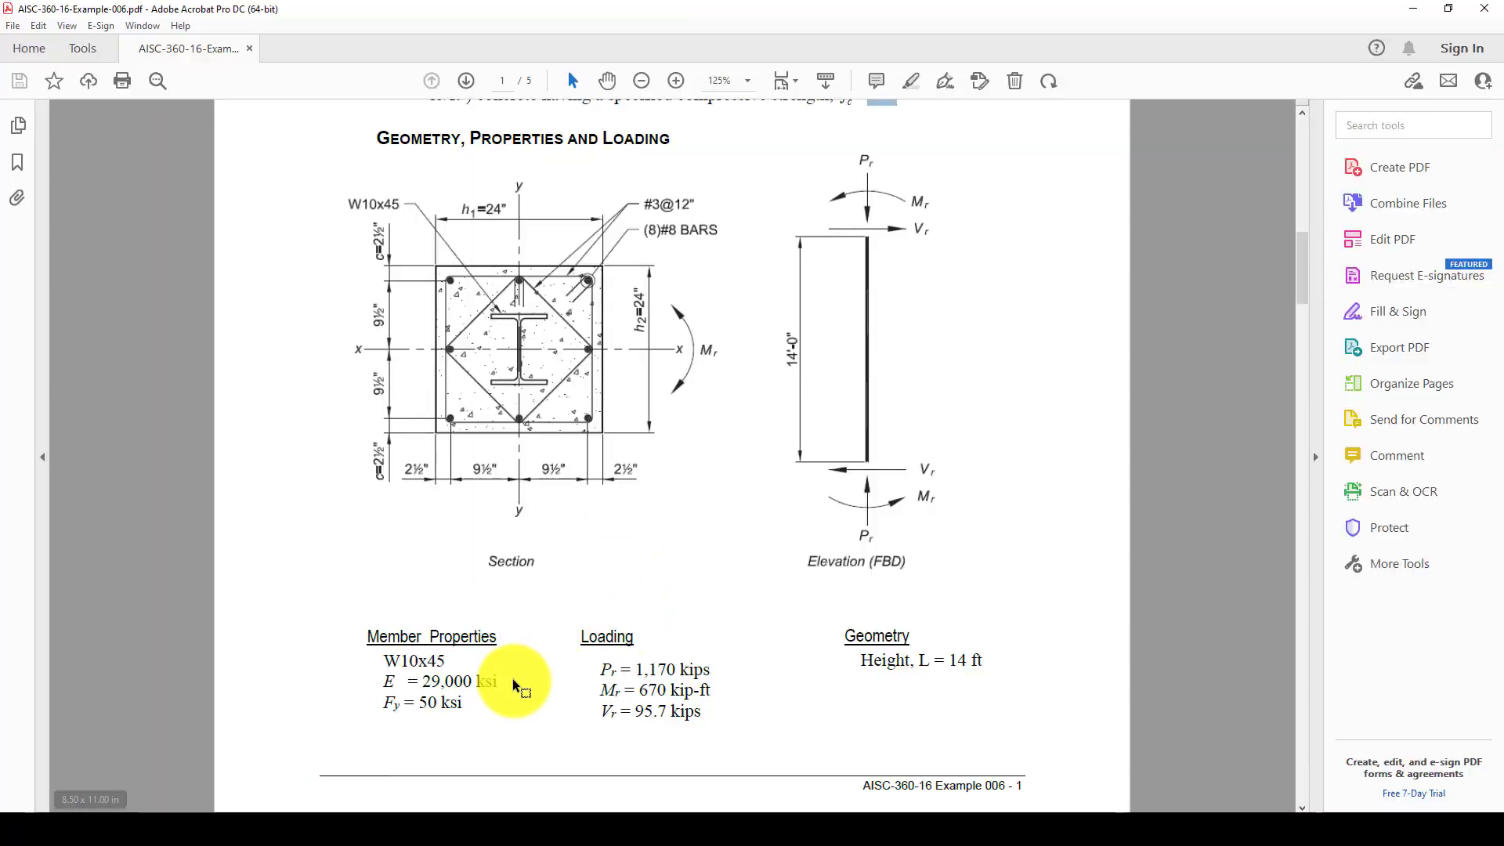
{"action": "left_click", "coordinate": [300, 823]}
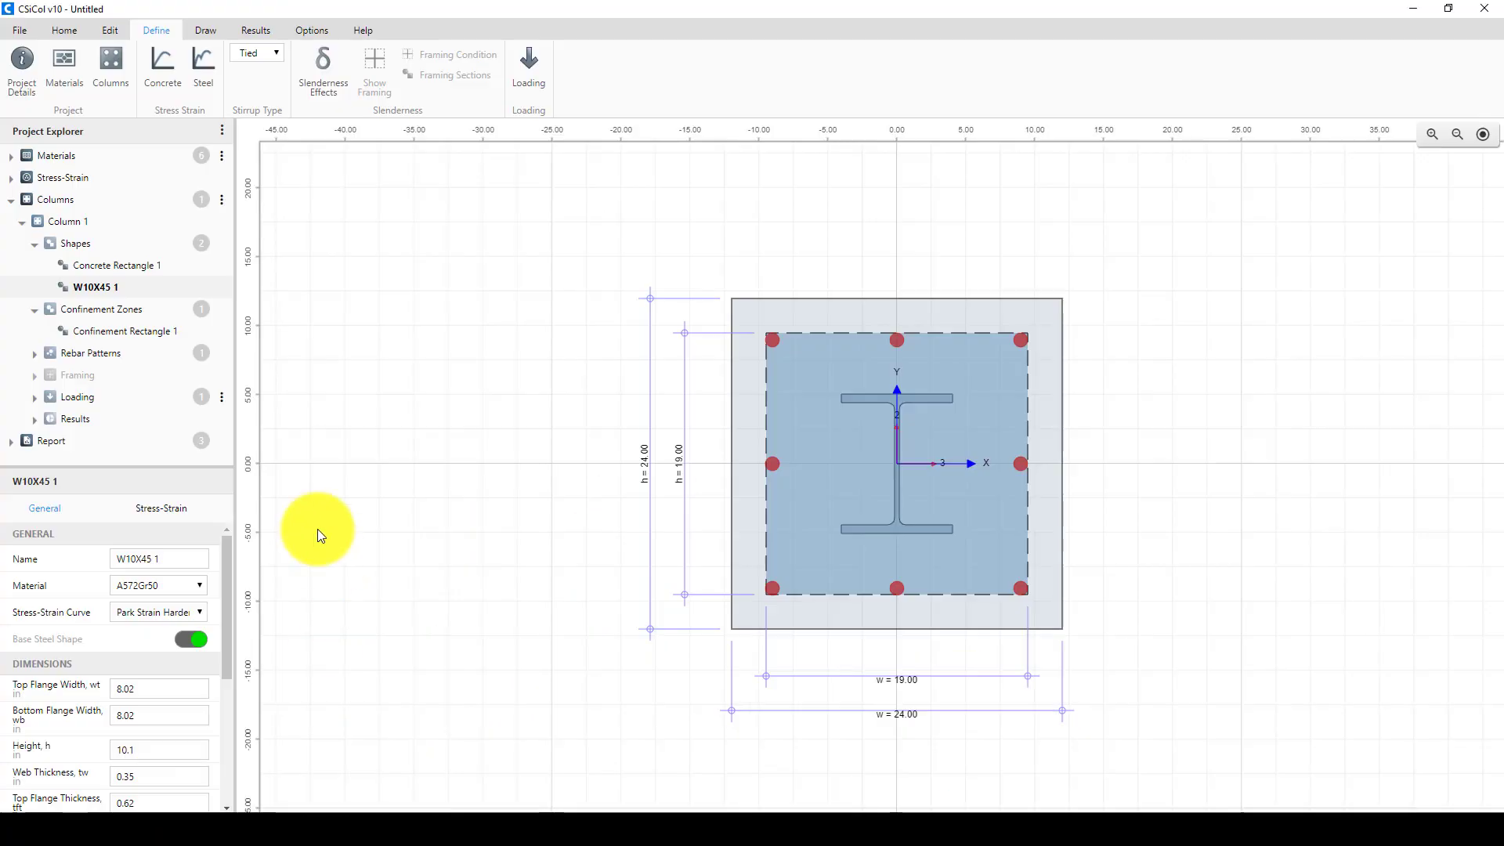
Assign the 5000Psi material to the concrete rectangle and update its linked confinement zone
{"action": "left_click", "coordinate": [766, 322]}
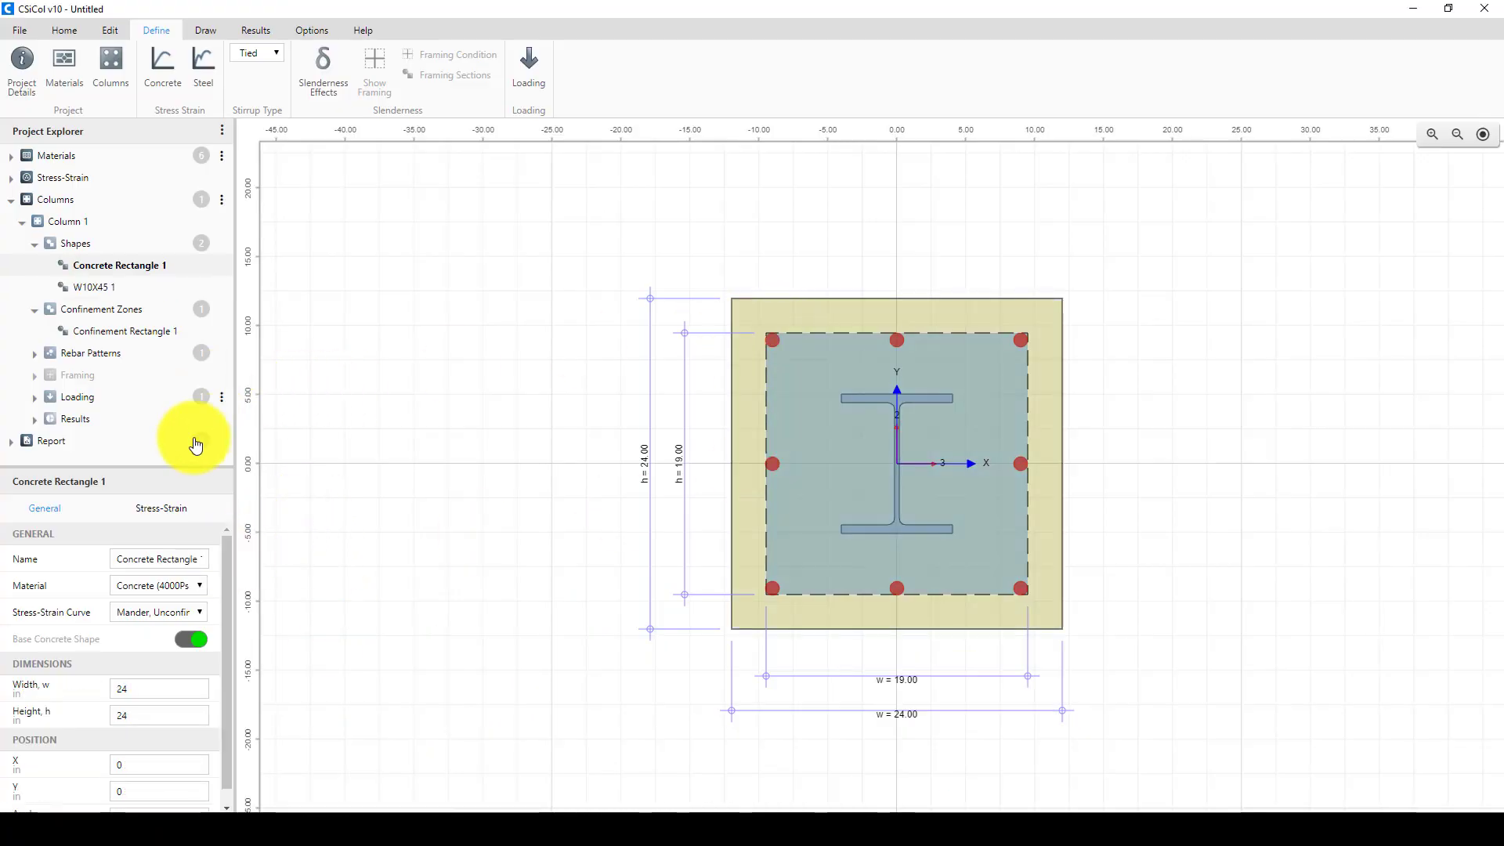
{"action": "left_click", "coordinate": [198, 583]}
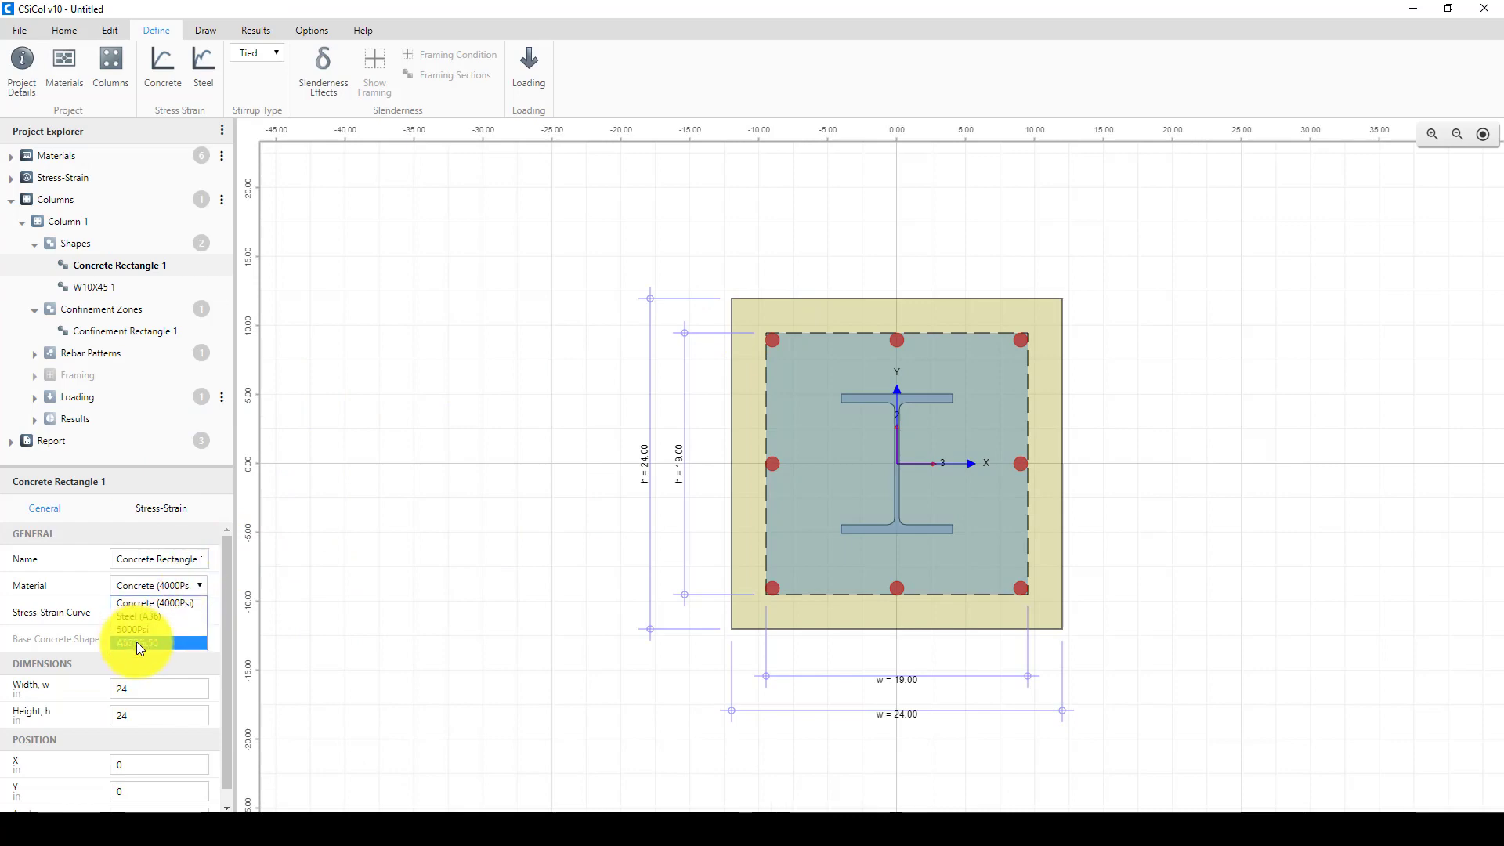
{"action": "left_click", "coordinate": [138, 628]}
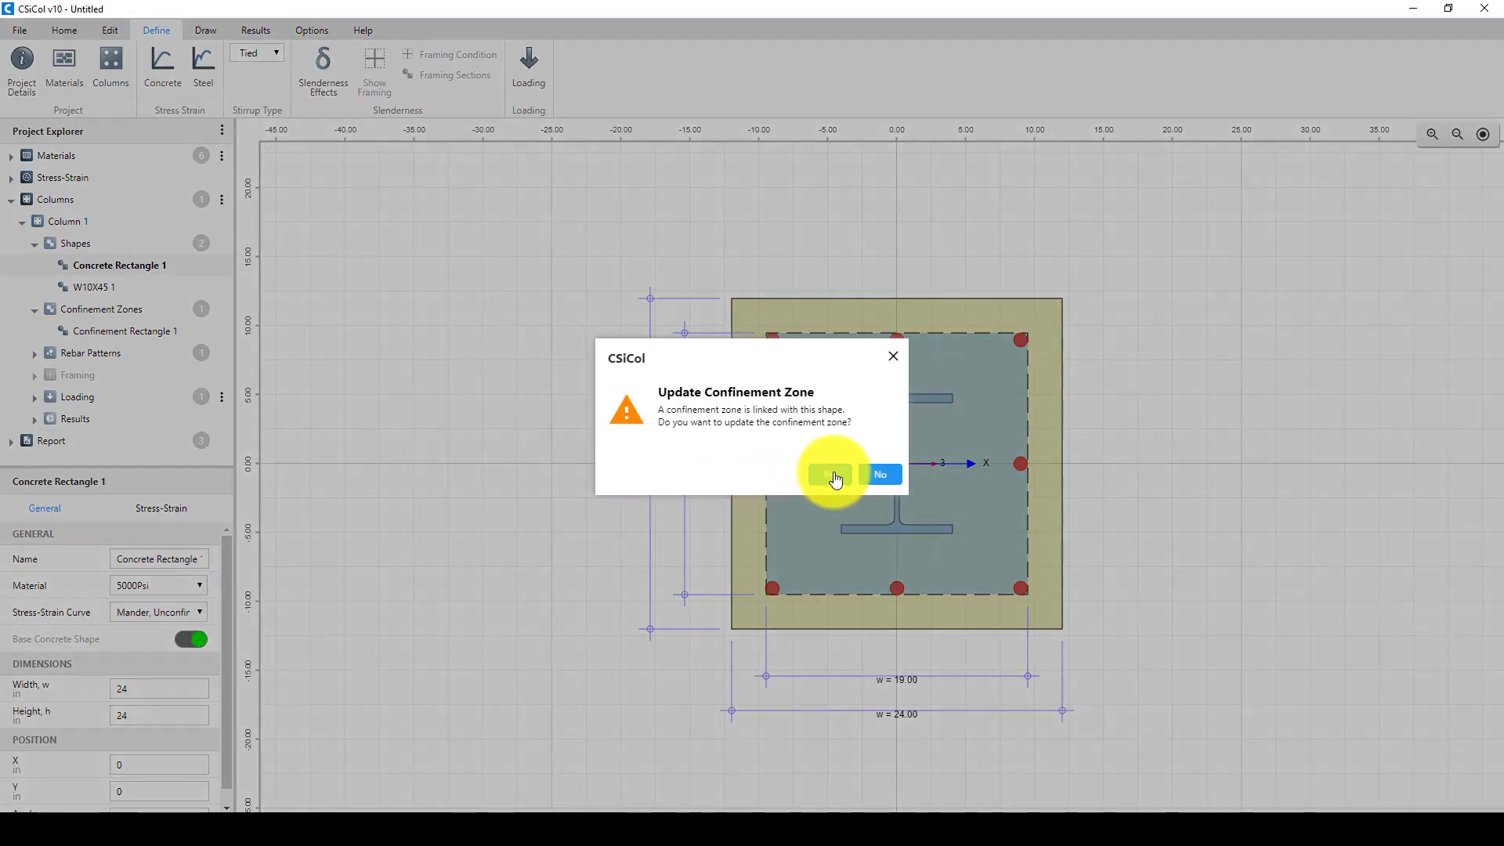
{"action": "left_click", "coordinate": [829, 475]}
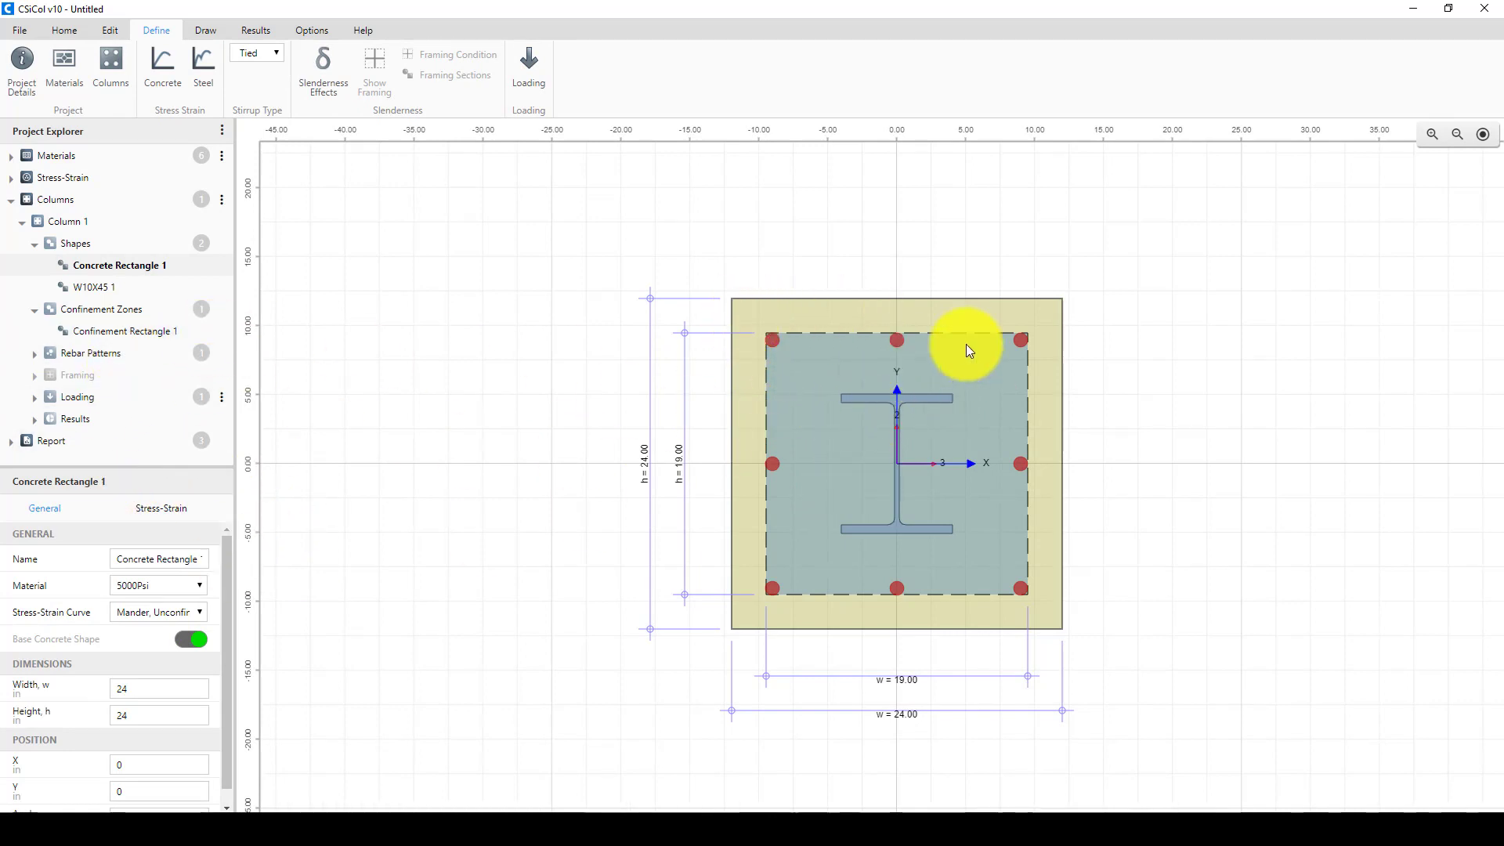
Check the reinforcement in the example PDF in Adobe Acrobat, and assign the A615Gr60 material to the rectangular rebar pattern in CSiCol
{"action": "mouse_move", "coordinate": [310, 807]}
{"action": "left_click", "coordinate": [303, 765]}
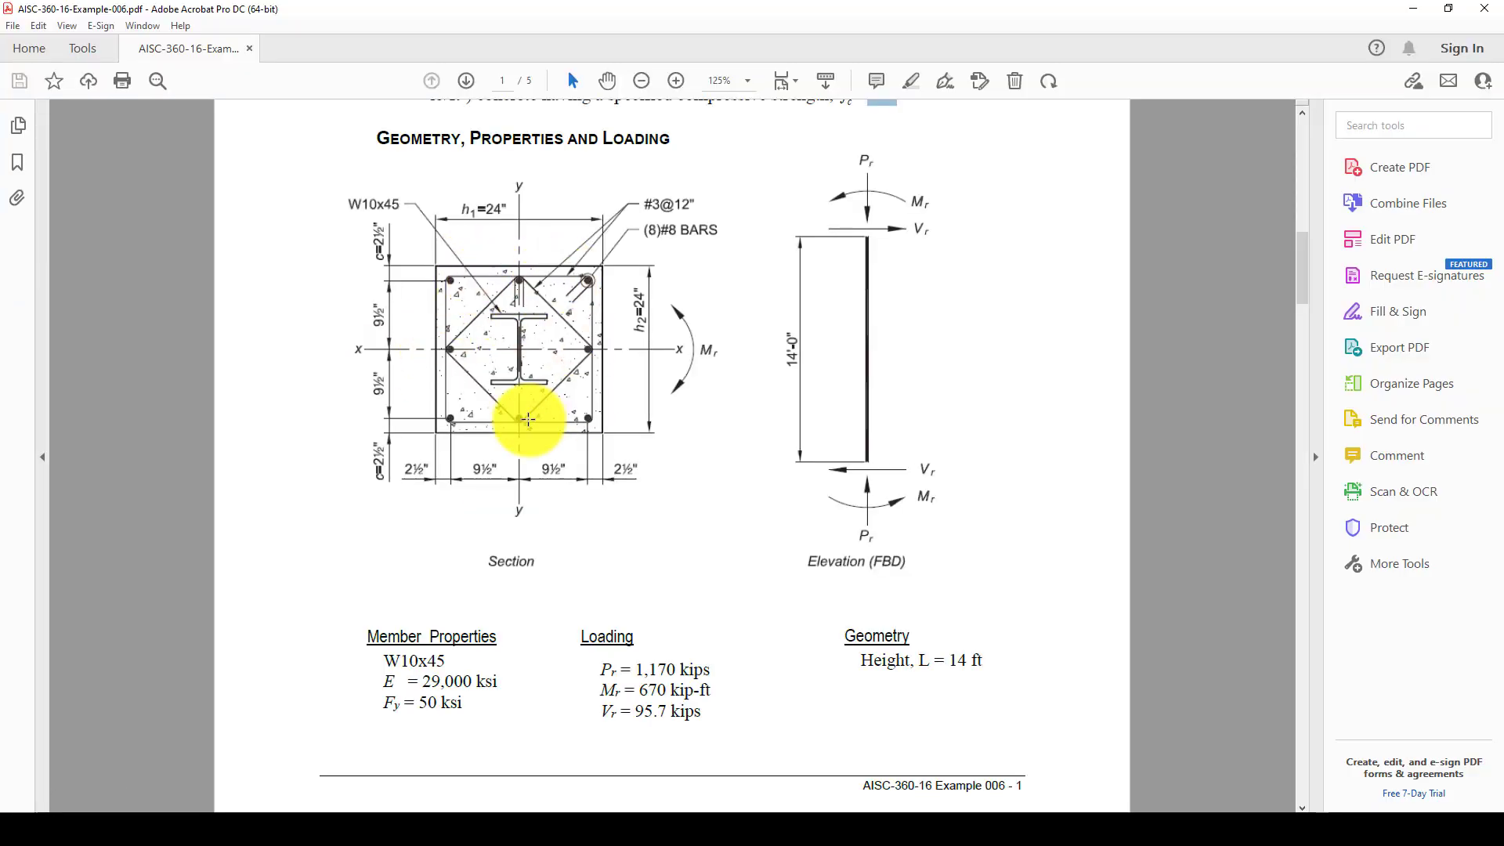
{"action": "left_click", "coordinate": [652, 828]}
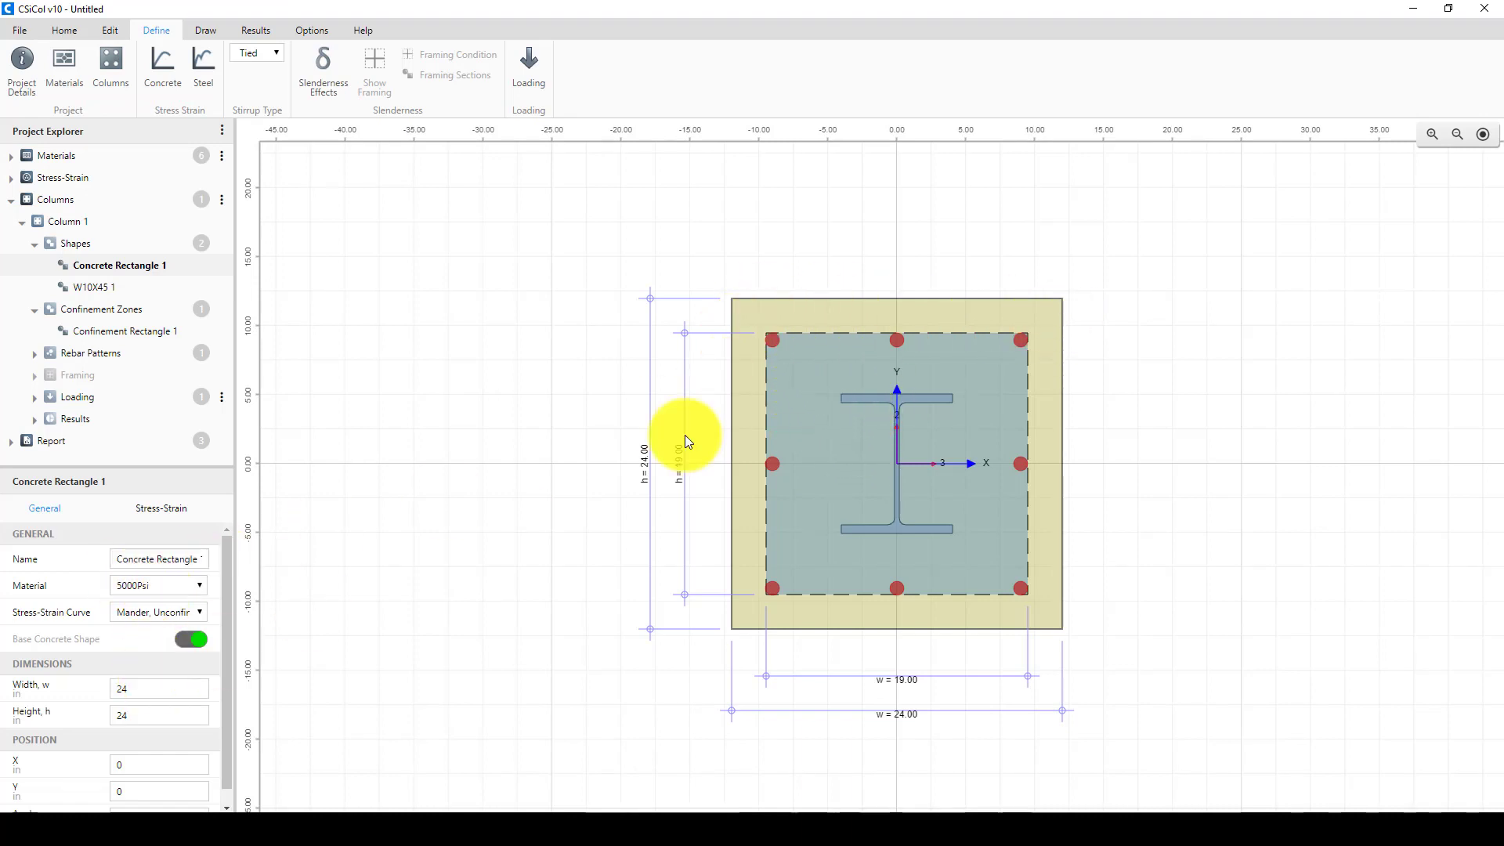
{"action": "left_click", "coordinate": [774, 339]}
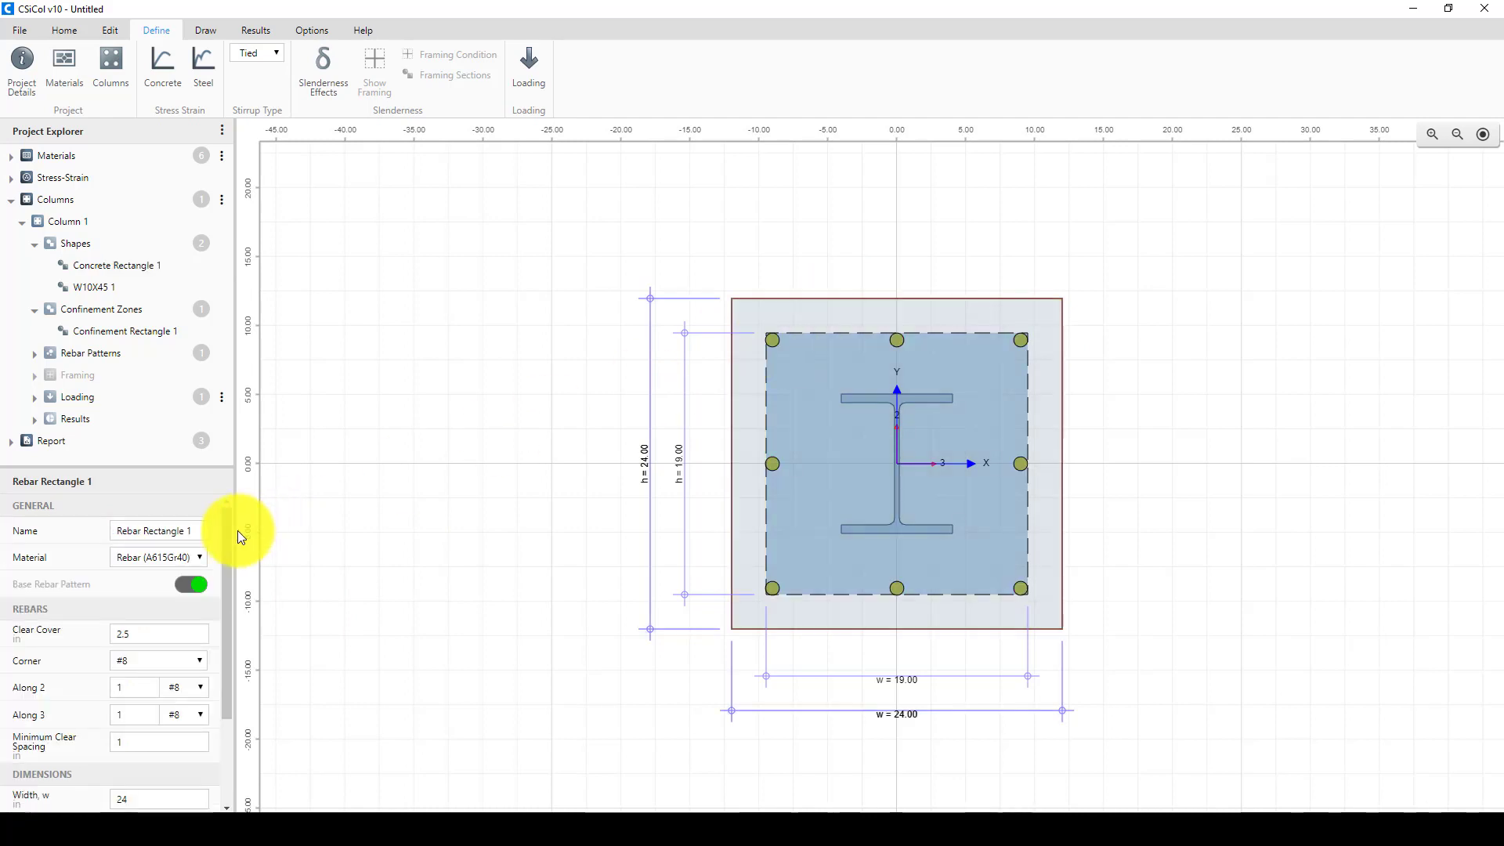
{"action": "left_click", "coordinate": [199, 553]}
{"action": "left_click", "coordinate": [159, 586]}
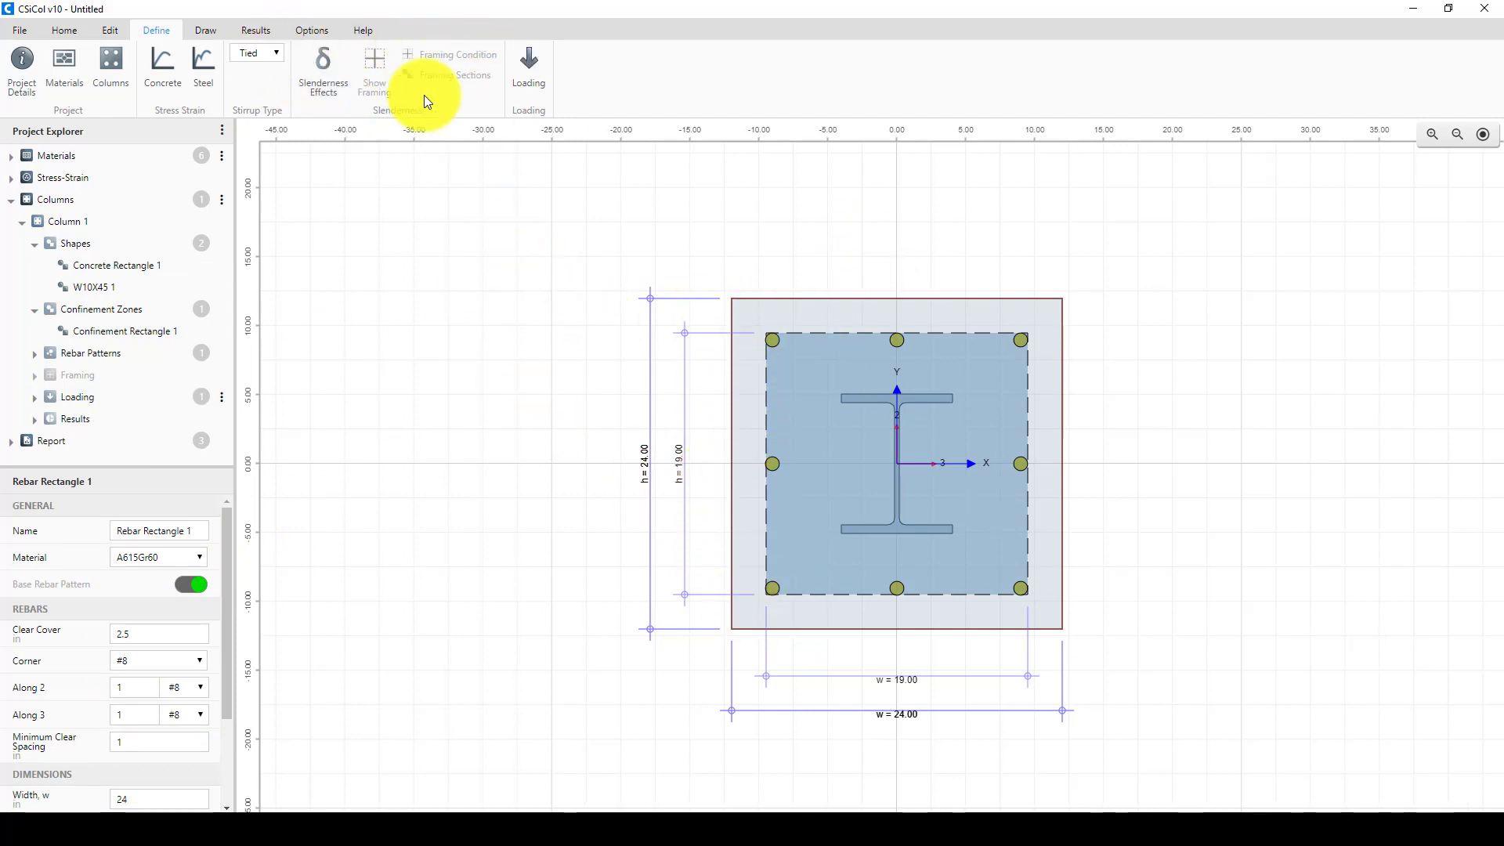
Enable slenderness effects, check the column model in ETABS, and set the XZ plane framing condition to Fix-Pin in CSiCol
{"action": "left_click", "coordinate": [337, 86]}
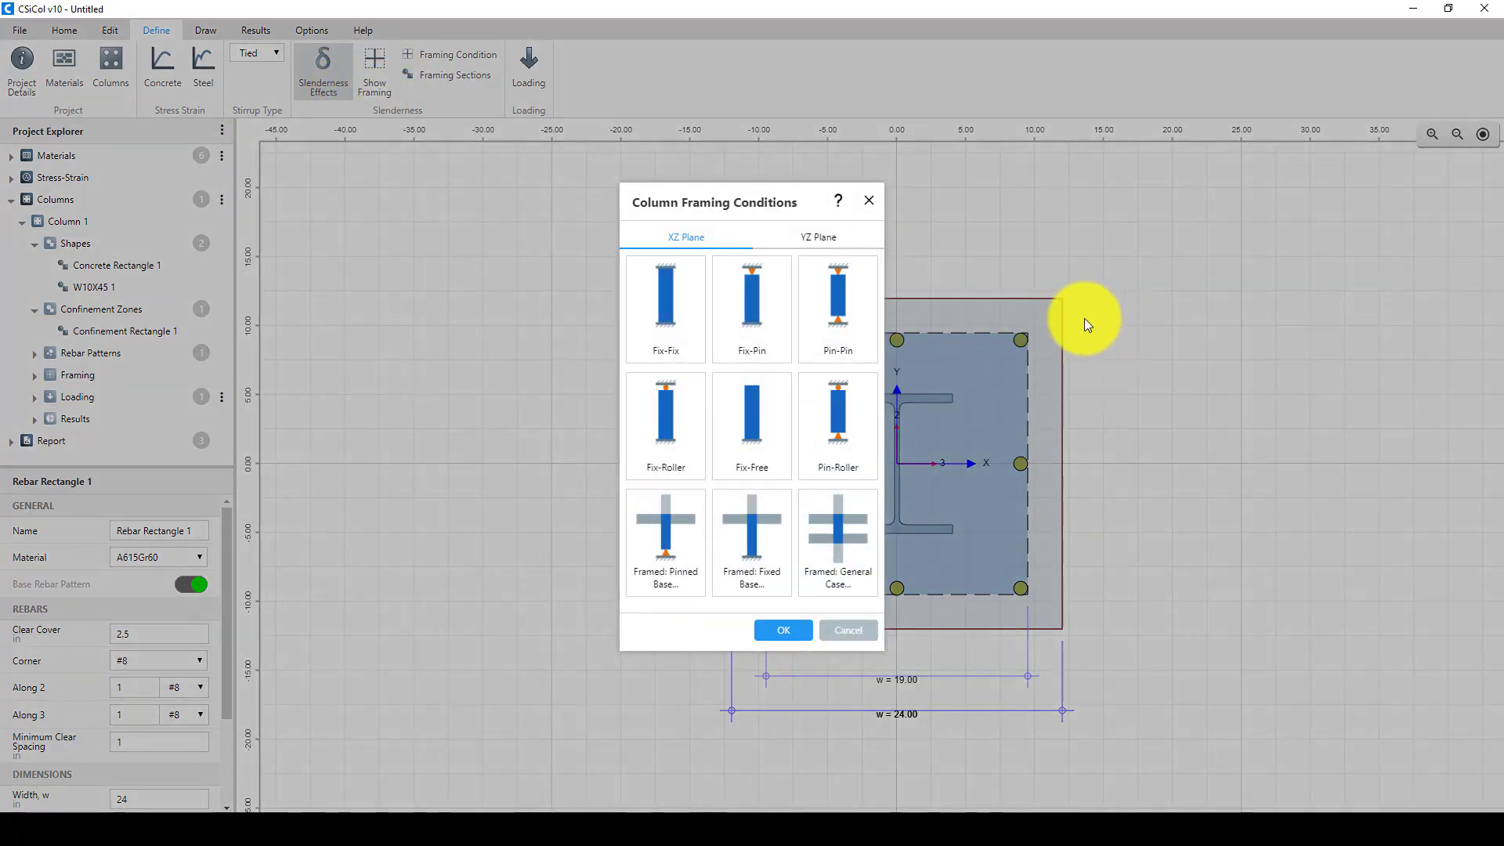
{"action": "left_click_drag", "start_coordinate": [736, 185], "coordinate": [427, 178]}
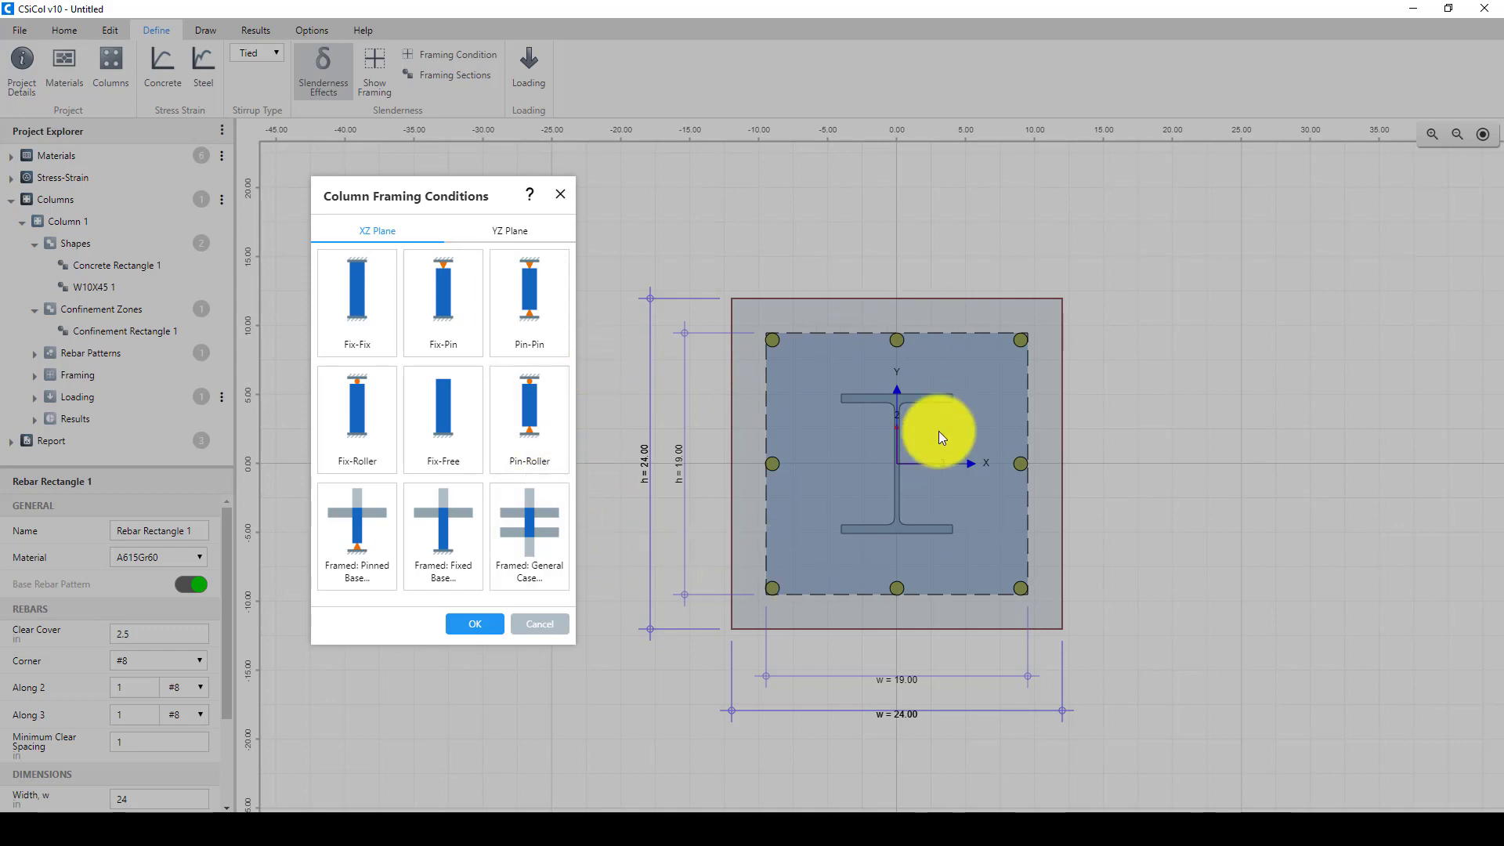
{"action": "left_click", "coordinate": [604, 764]}
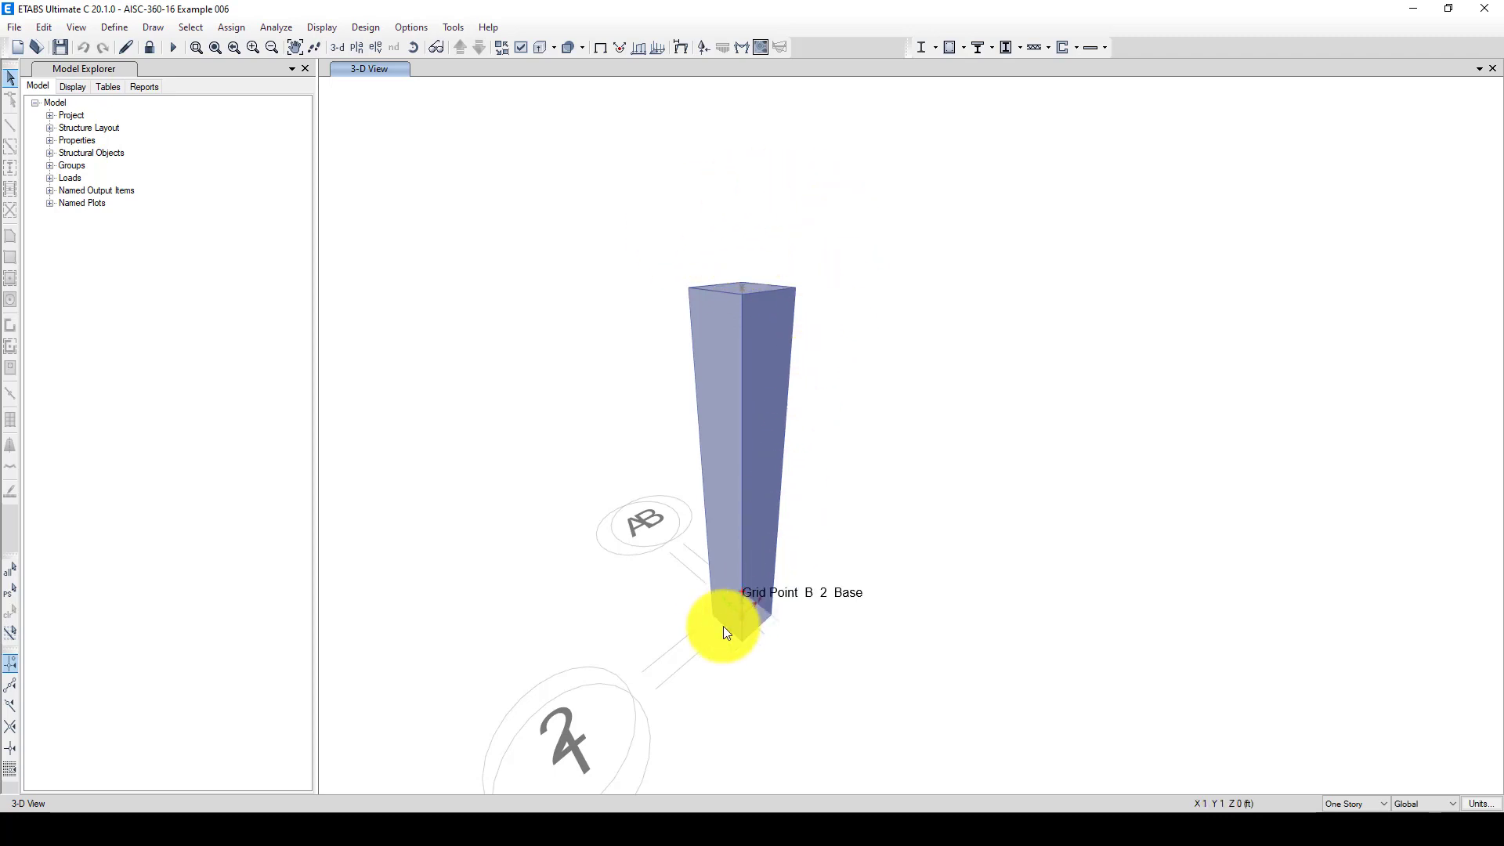
{"action": "left_click", "coordinate": [657, 826]}
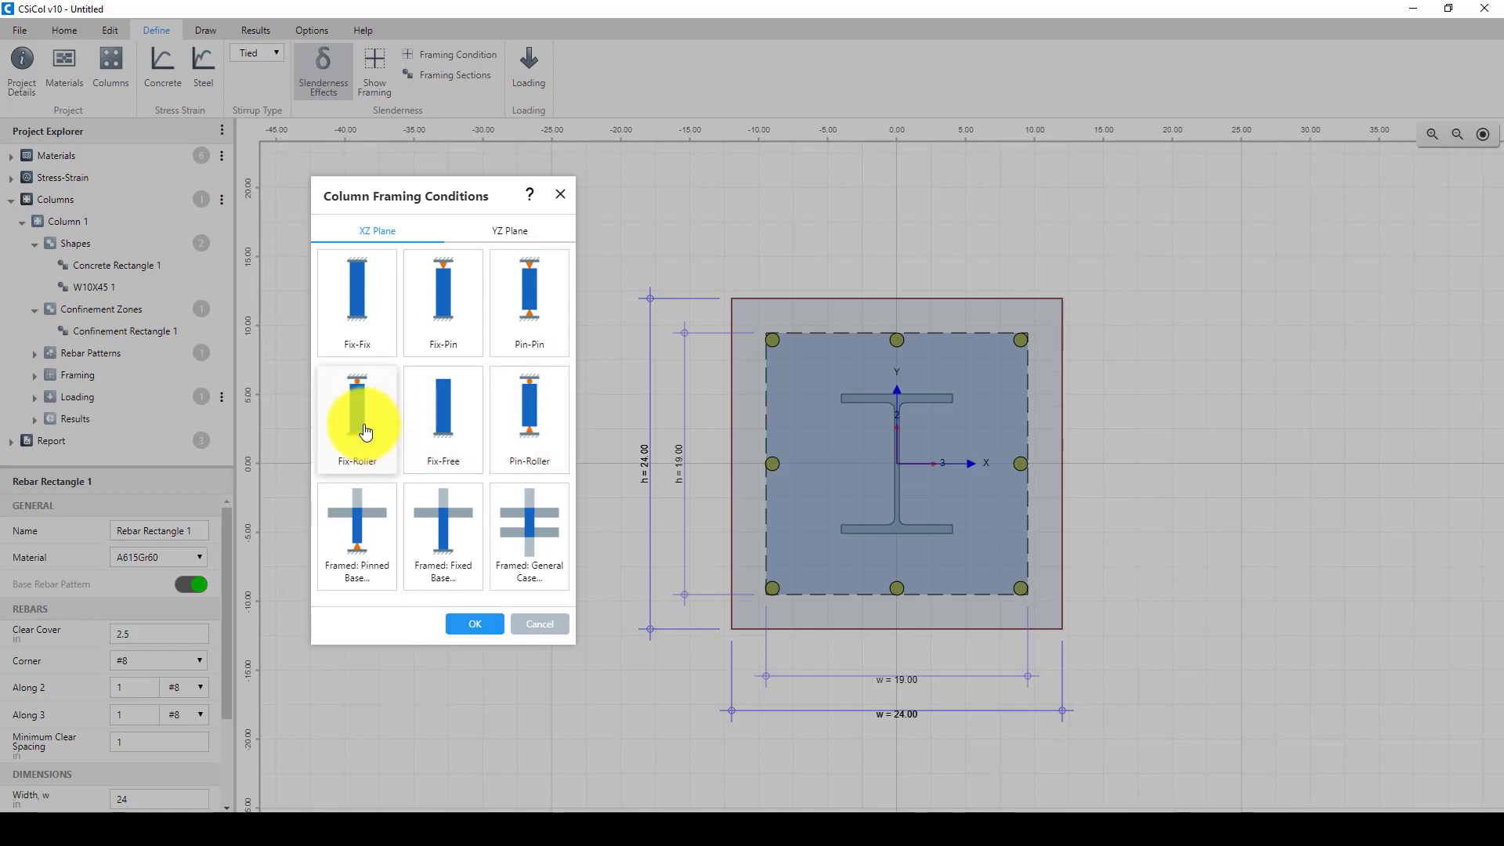
{"action": "left_click", "coordinate": [438, 338]}
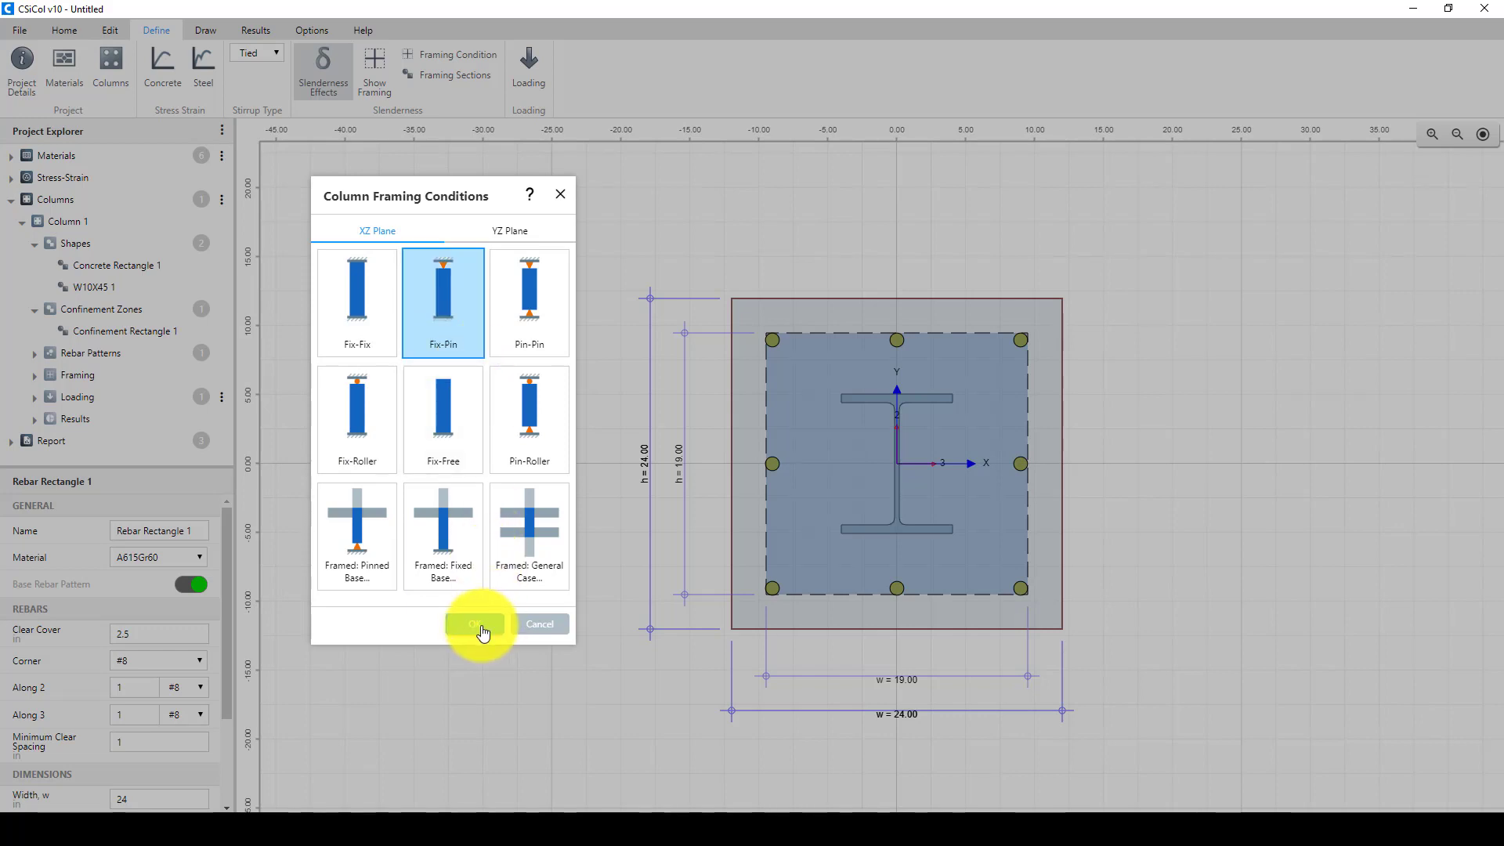
{"action": "left_click", "coordinate": [479, 627]}
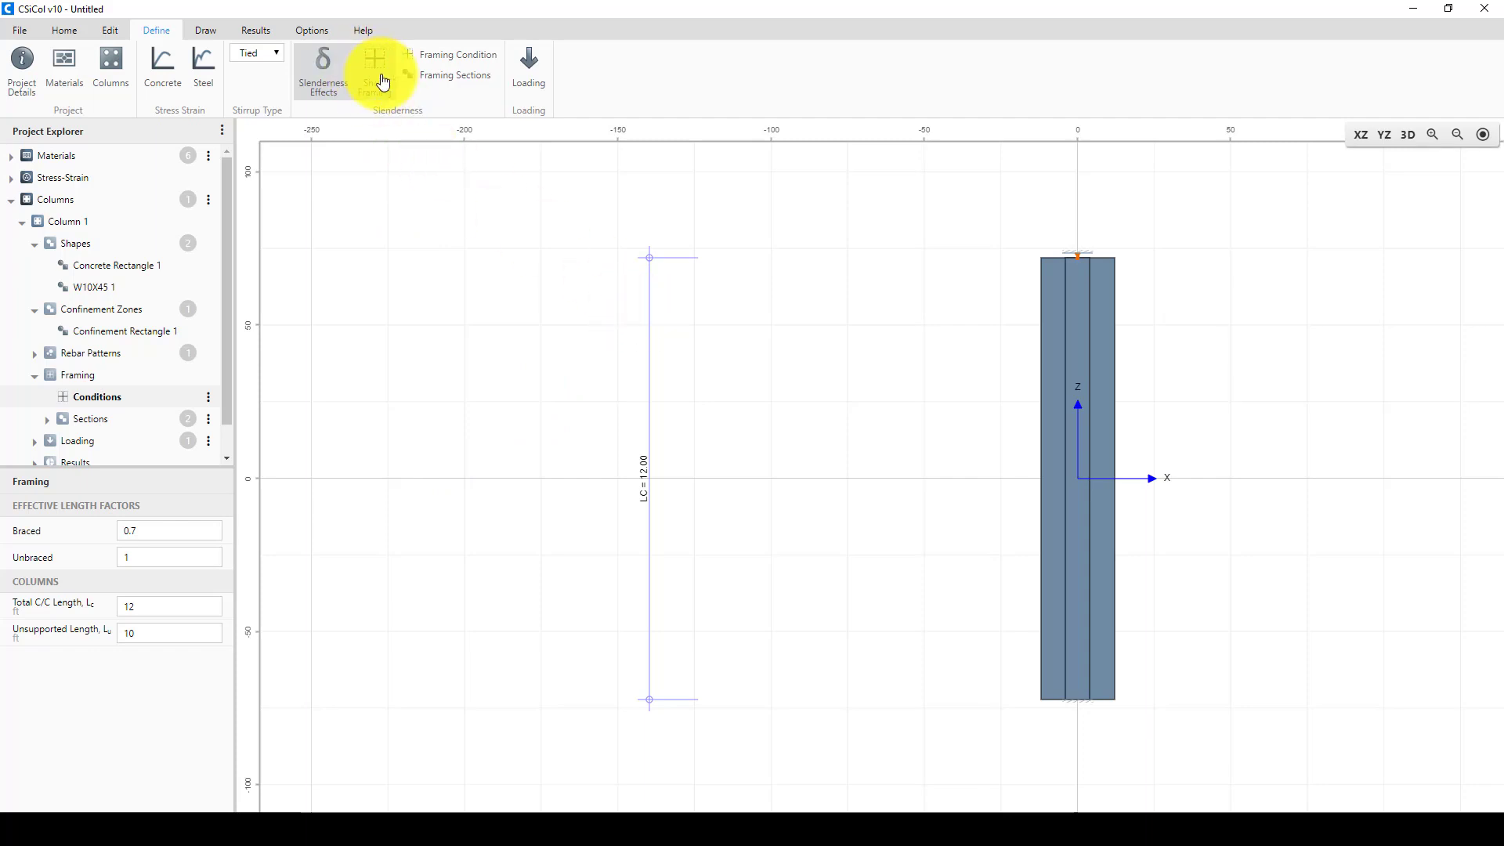
Change the column's XZ plane framing condition to Pin-Pin
{"action": "left_click", "coordinate": [454, 55]}
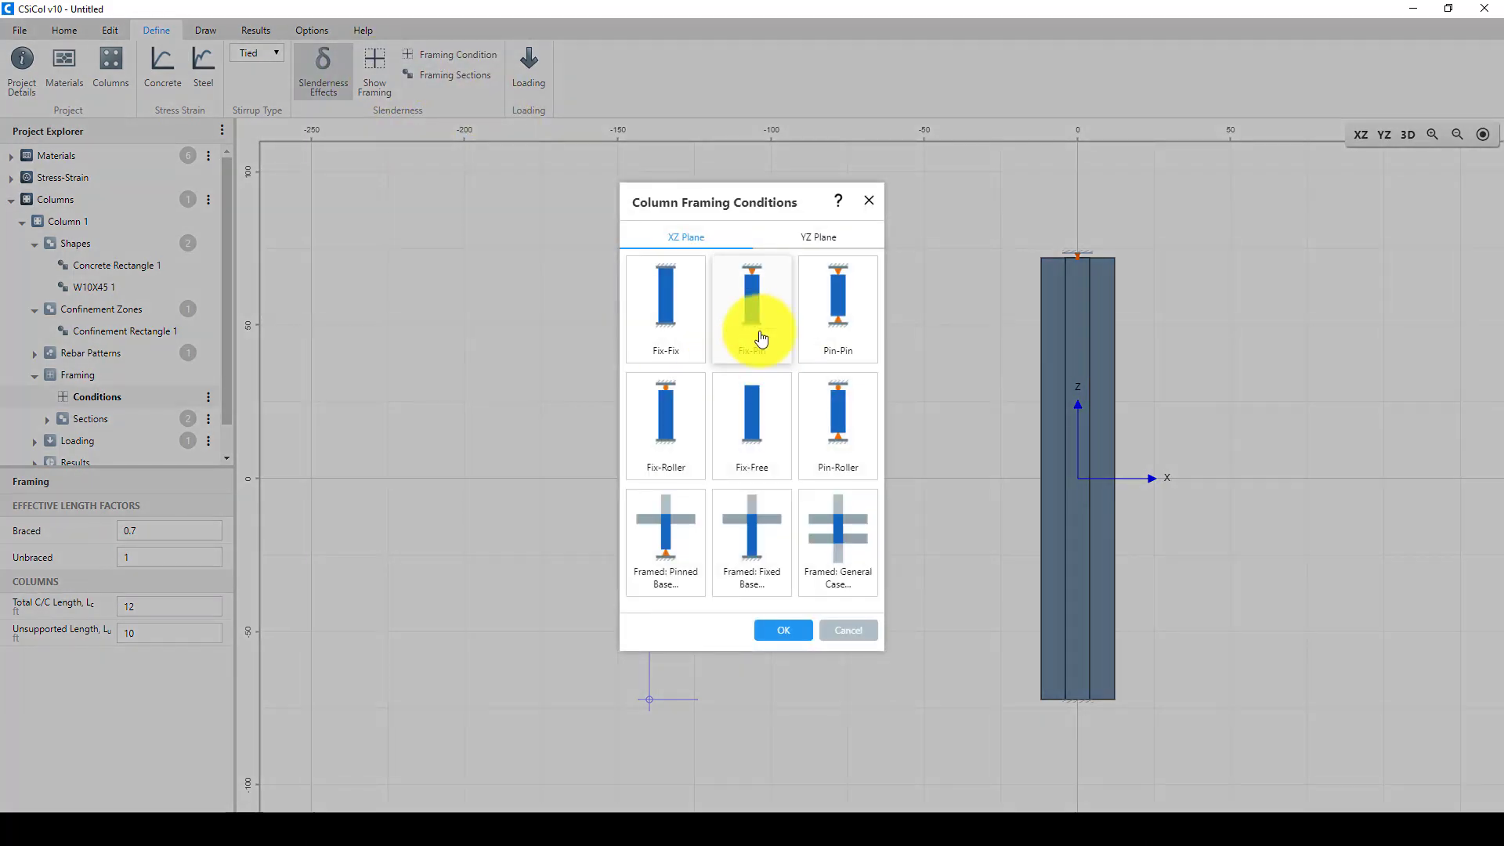
{"action": "left_click", "coordinate": [835, 323]}
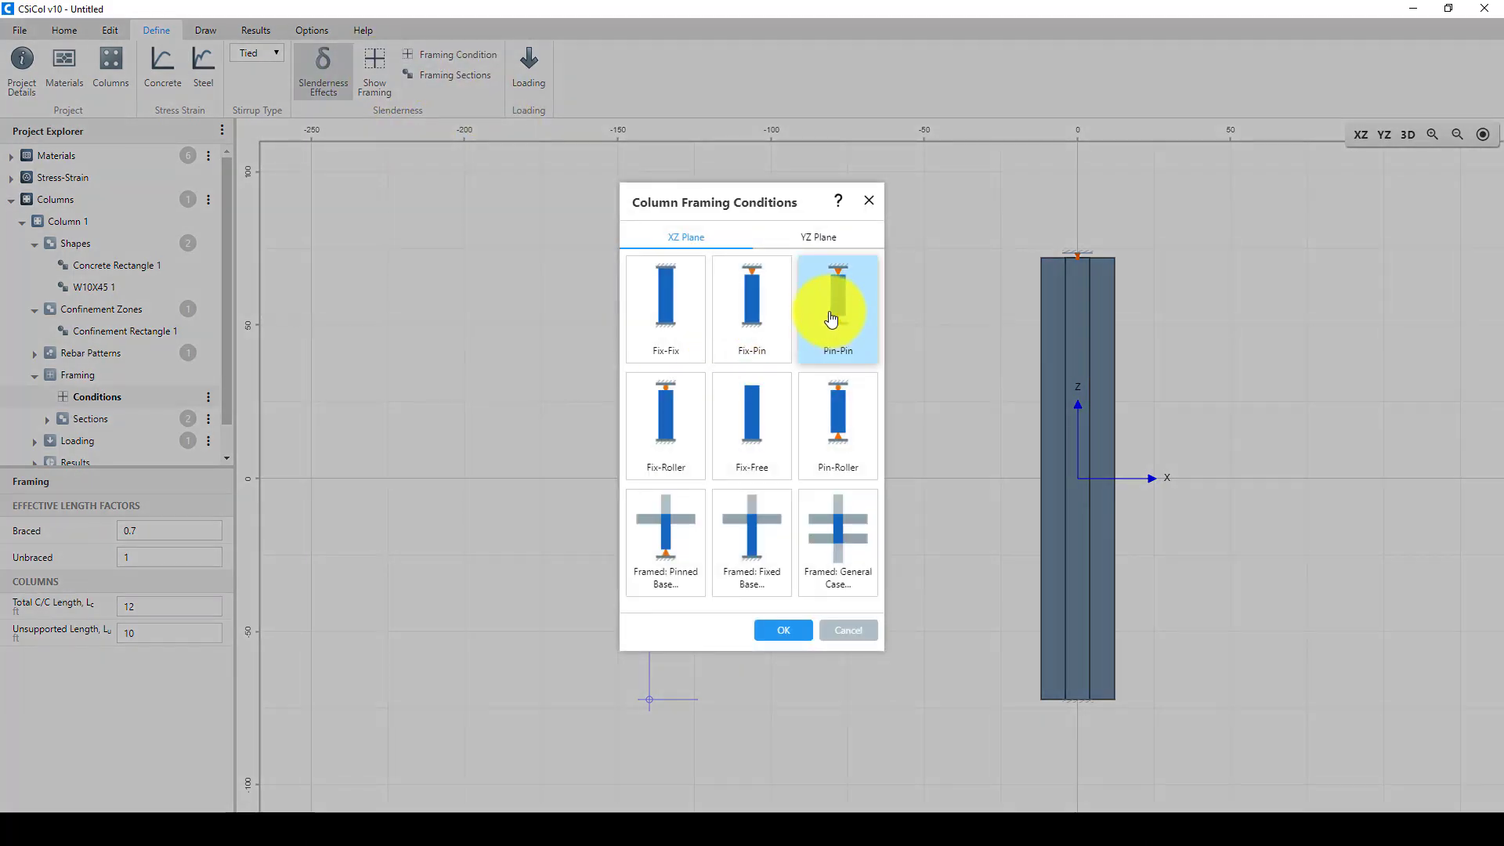
{"action": "left_click", "coordinate": [779, 632]}
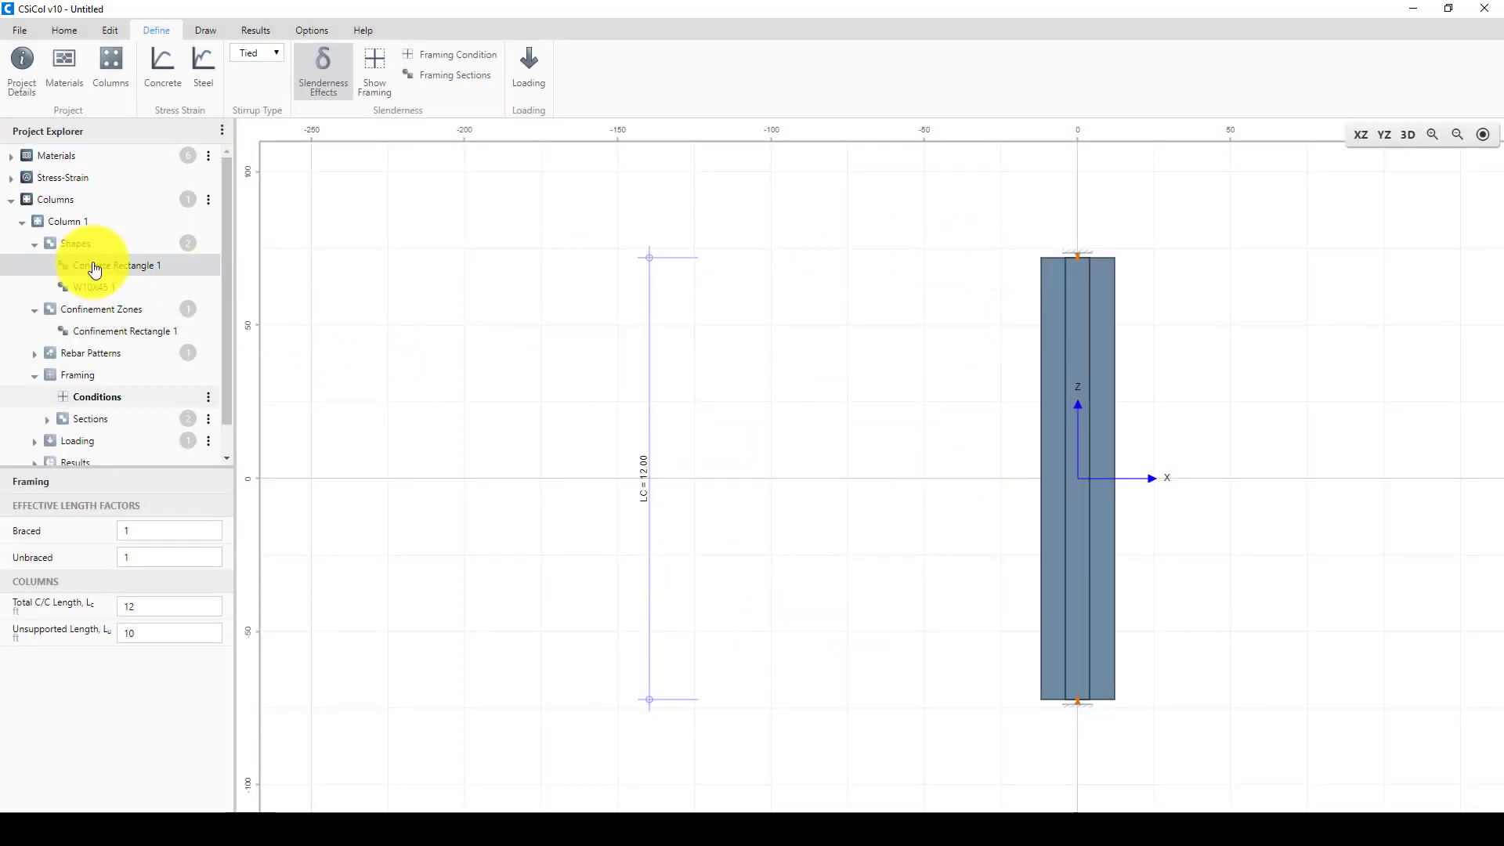
Set the column's total C/C length to 14 ft and its unsupported length to 12 ft
{"action": "scroll", "coordinate": [95, 270], "scroll_direction": "down", "scroll_amount": 1}
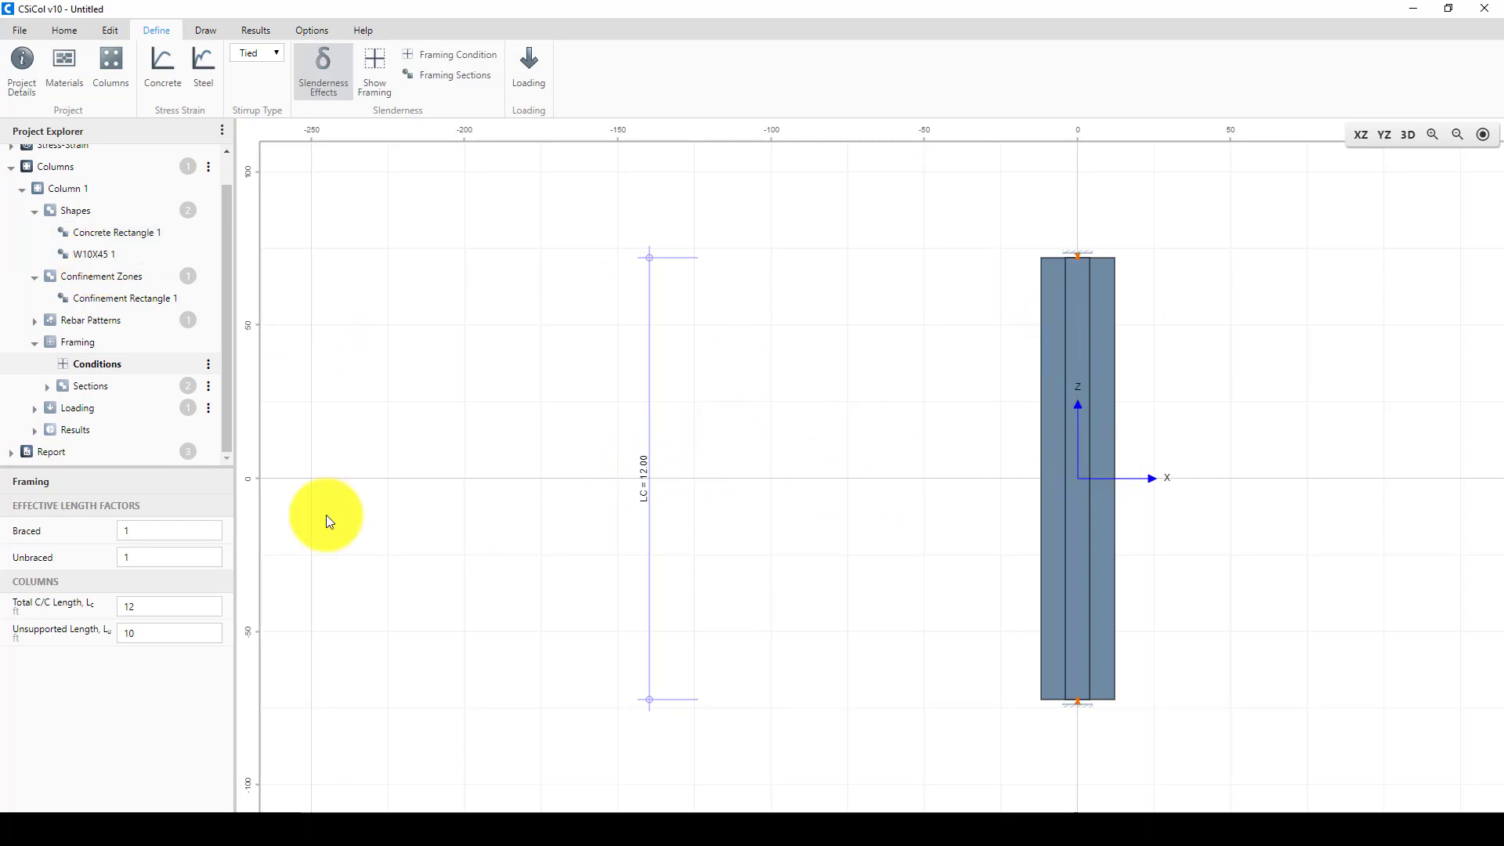
{"action": "left_click", "coordinate": [131, 633]}
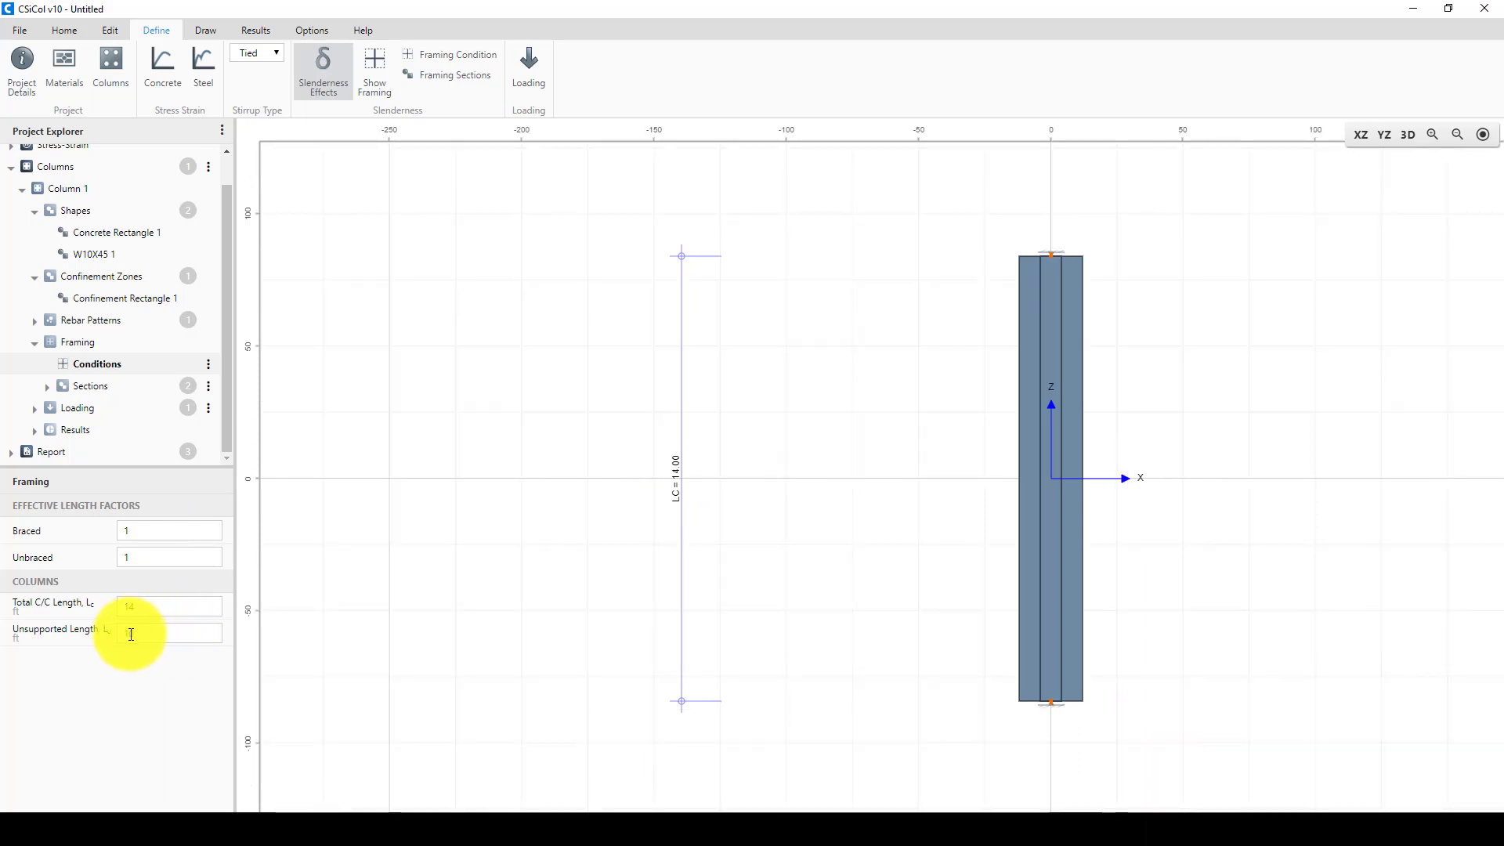
{"action": "type", "text": "8"}
{"action": "type", "text": "2"}
{"action": "left_click_drag", "start_coordinate": [127, 624], "coordinate": [265, 649]}
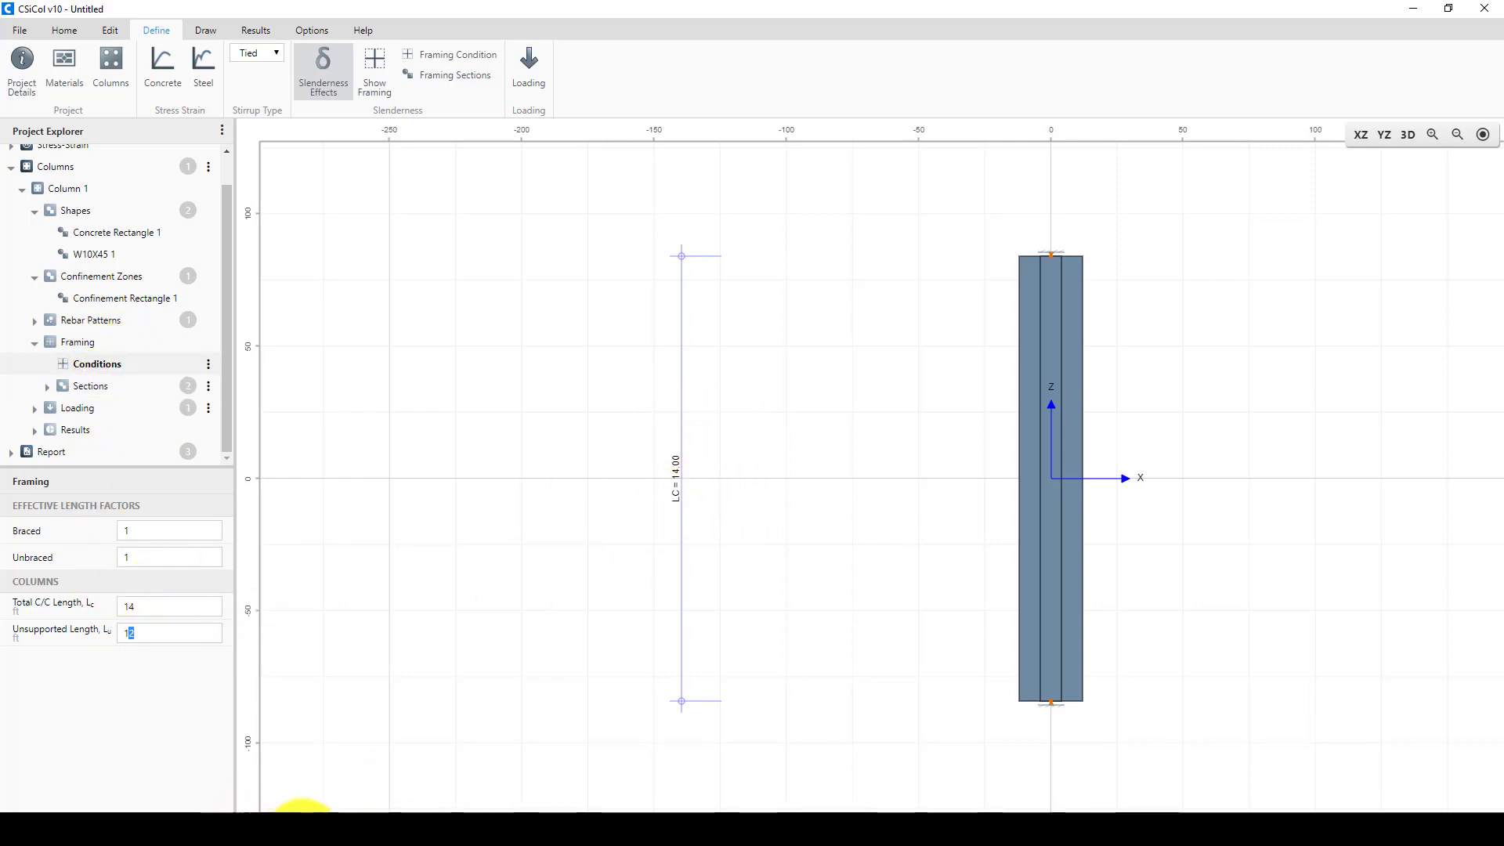
Switch to the example PDF in Adobe Acrobat and examine the ETABS interaction equation H1-1a result in the results comparison table
{"action": "left_click", "coordinate": [302, 823]}
{"action": "scroll", "coordinate": [775, 529], "scroll_direction": "down", "scroll_amount": 2}
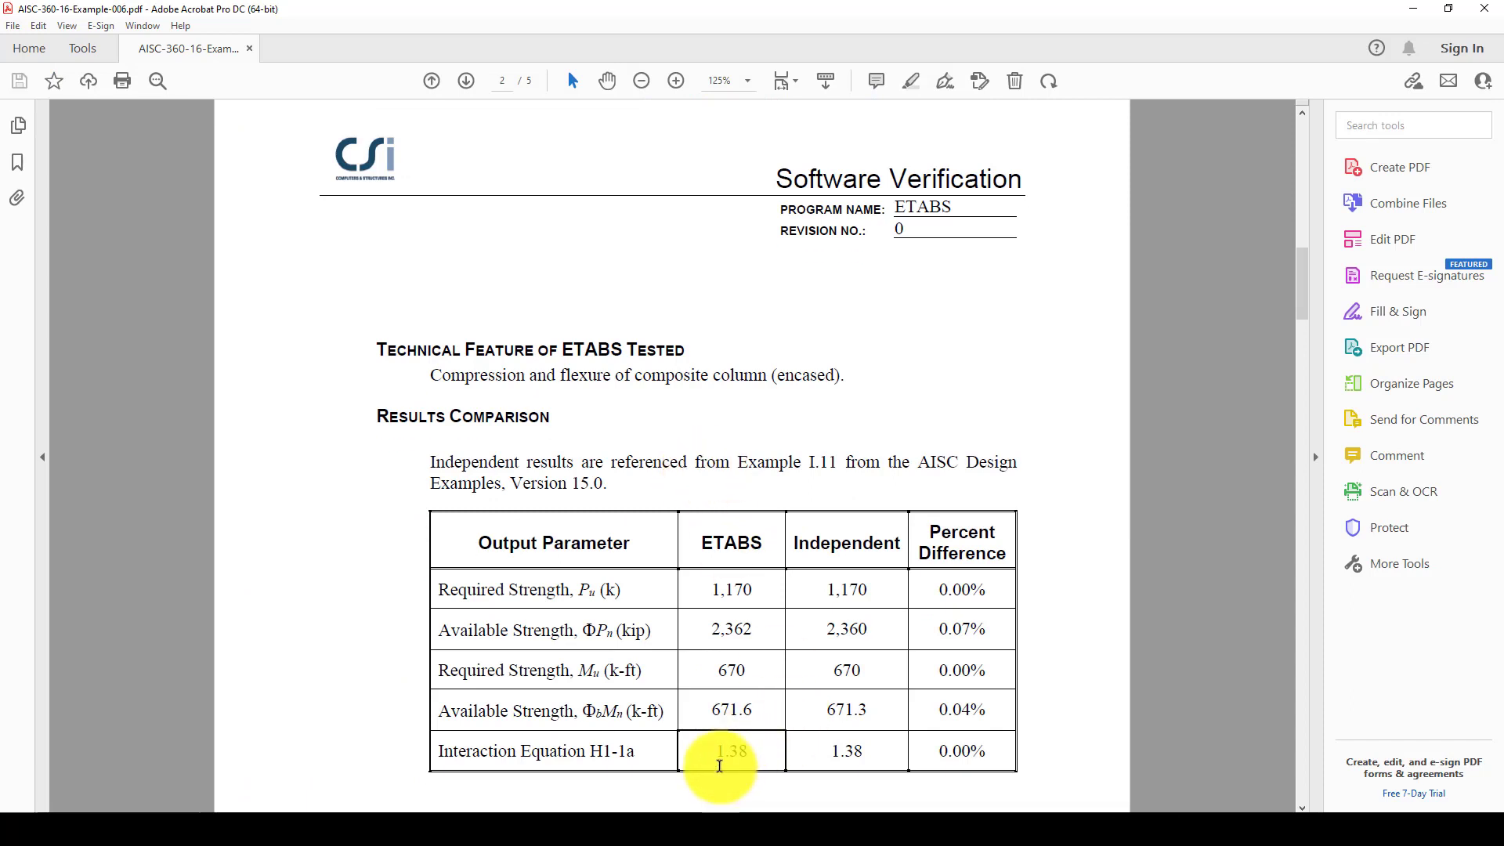
{"action": "left_click_drag", "start_coordinate": [716, 752], "coordinate": [776, 749]}
{"action": "left_click", "coordinate": [758, 753]}
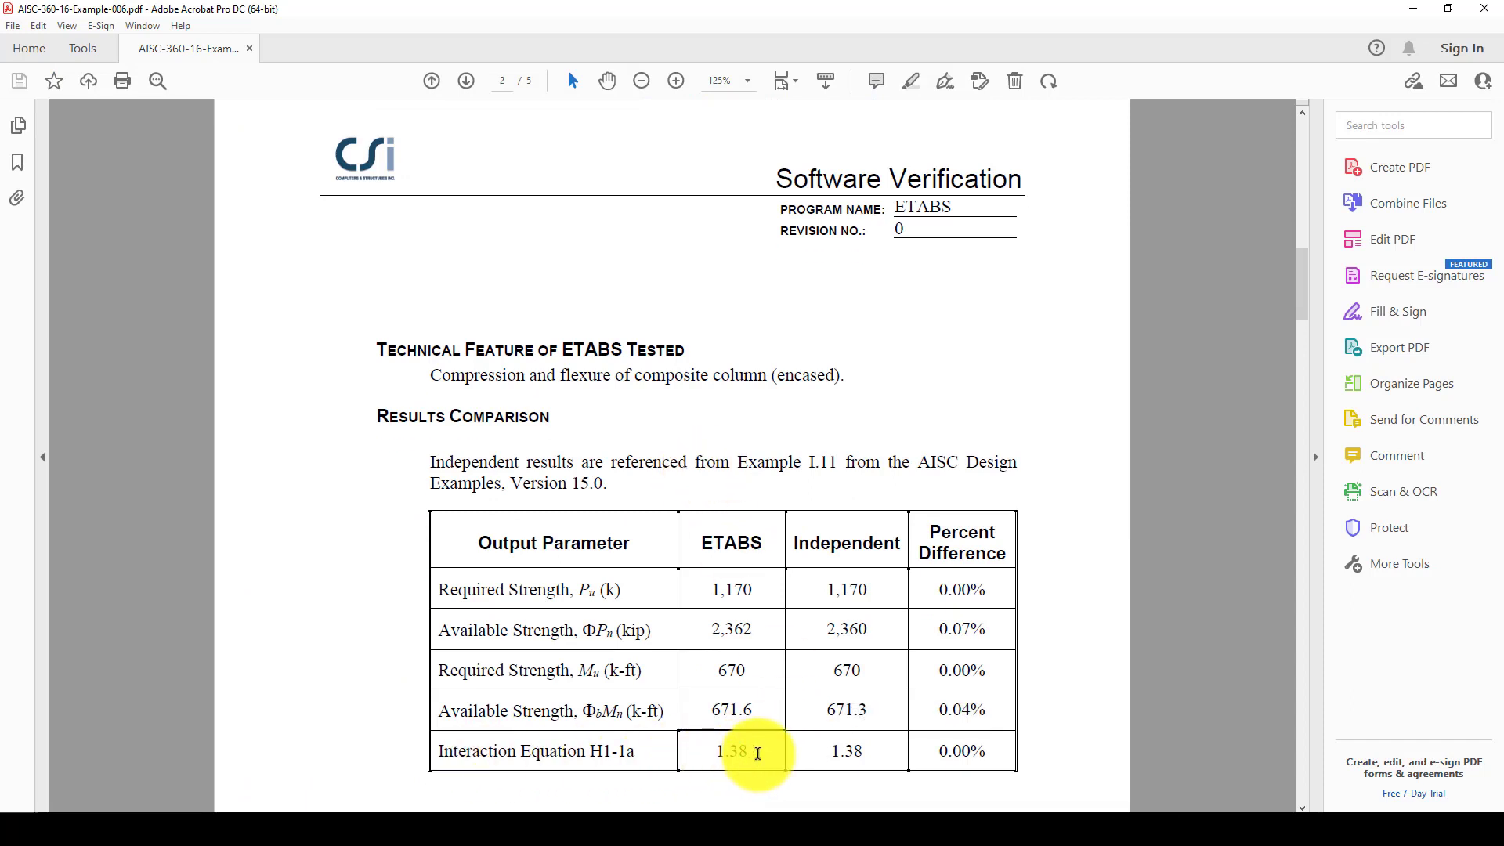
Switch to CSiCol and set the axial load of loading Combination 1 to 1170 kip
{"action": "mouse_move", "coordinate": [666, 824]}
{"action": "left_click", "coordinate": [648, 756]}
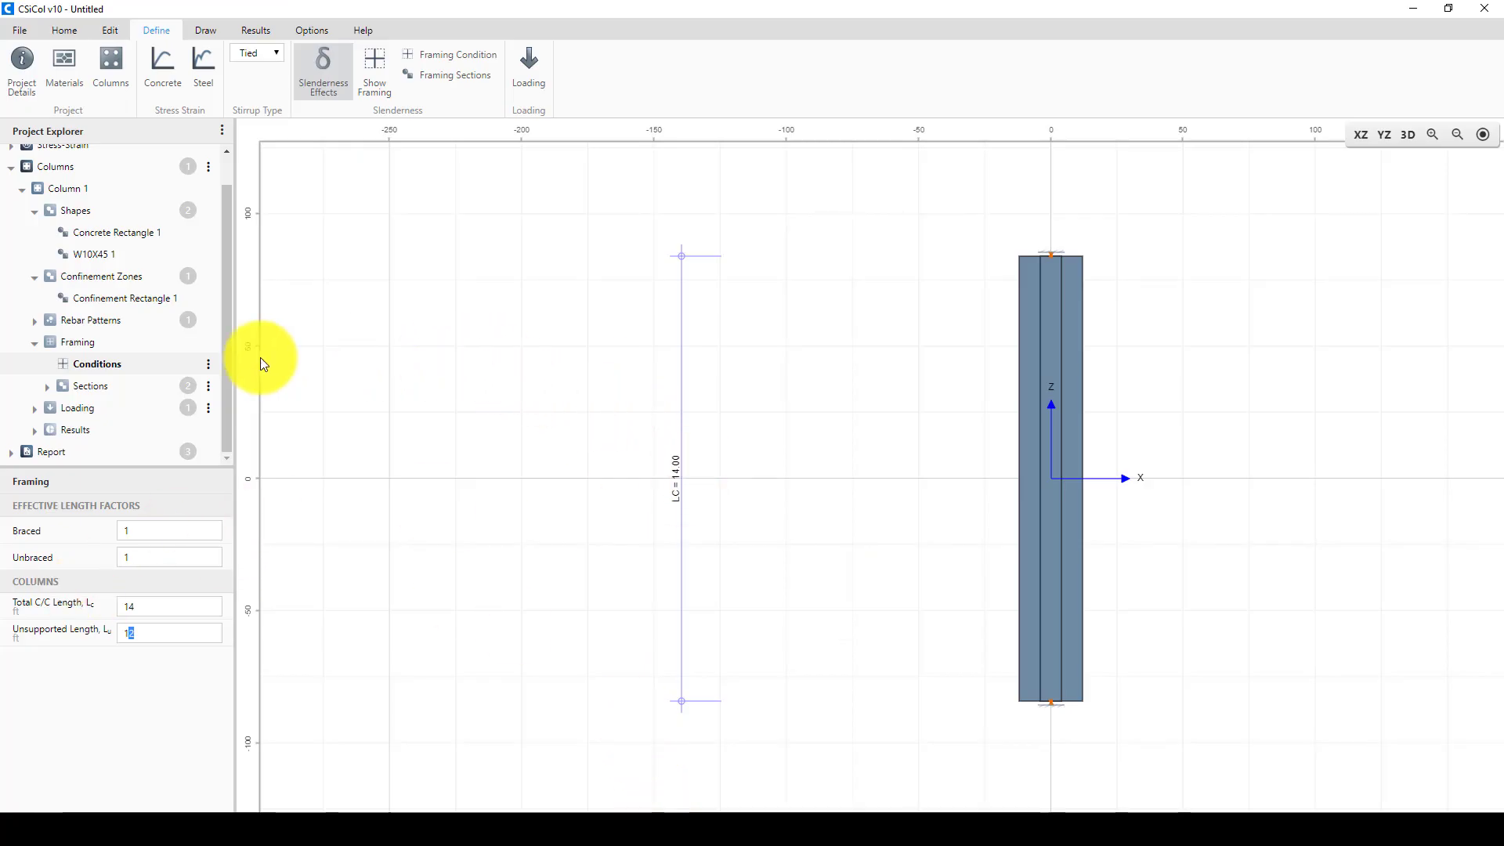
{"action": "scroll", "coordinate": [111, 380], "scroll_direction": "up", "scroll_amount": 1}
{"action": "scroll", "coordinate": [129, 376], "scroll_direction": "down", "scroll_amount": 1}
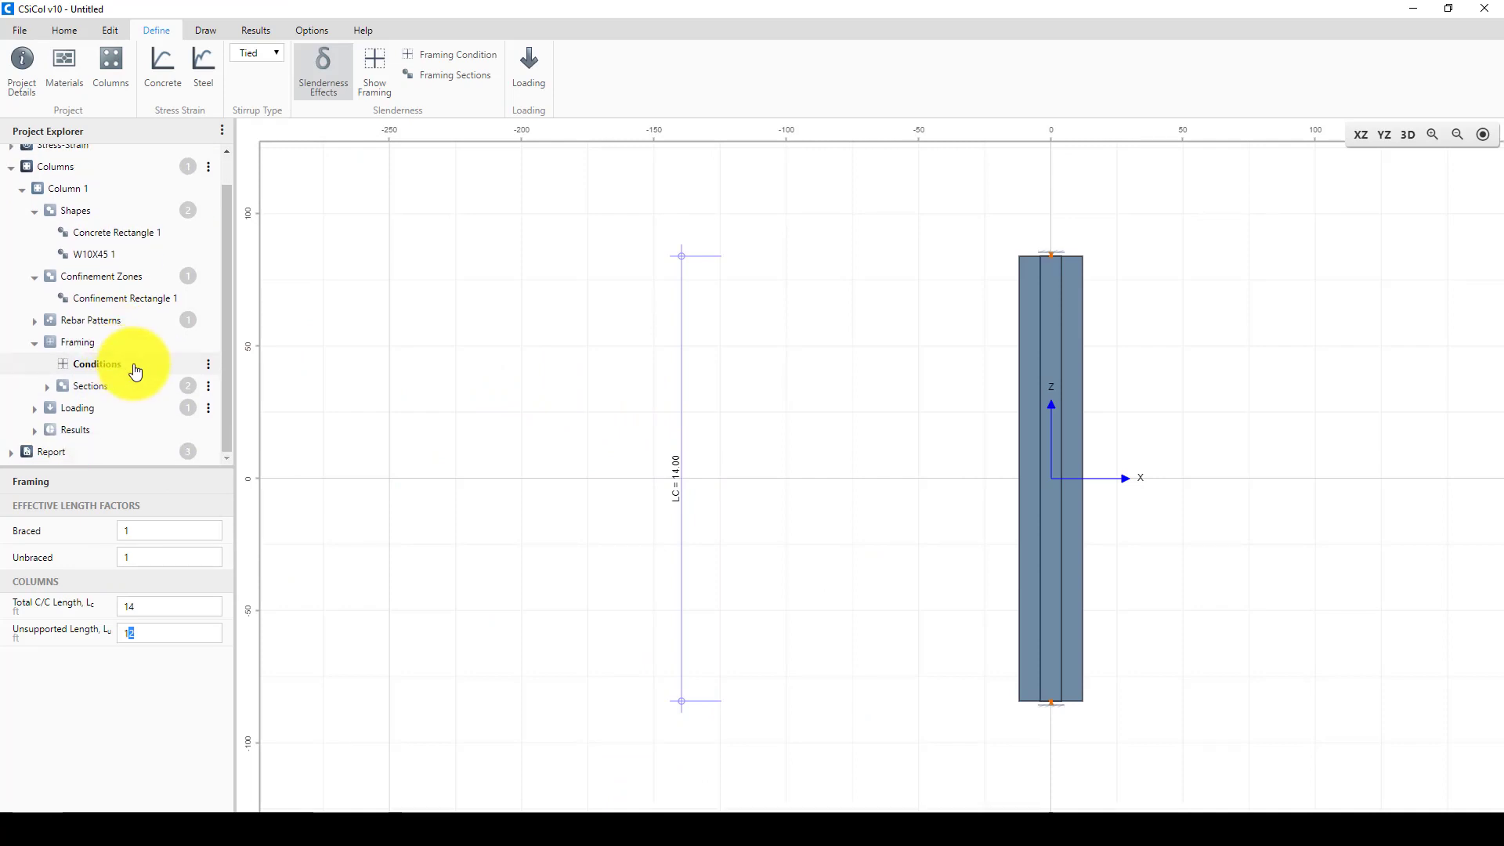
{"action": "double_click", "coordinate": [119, 411]}
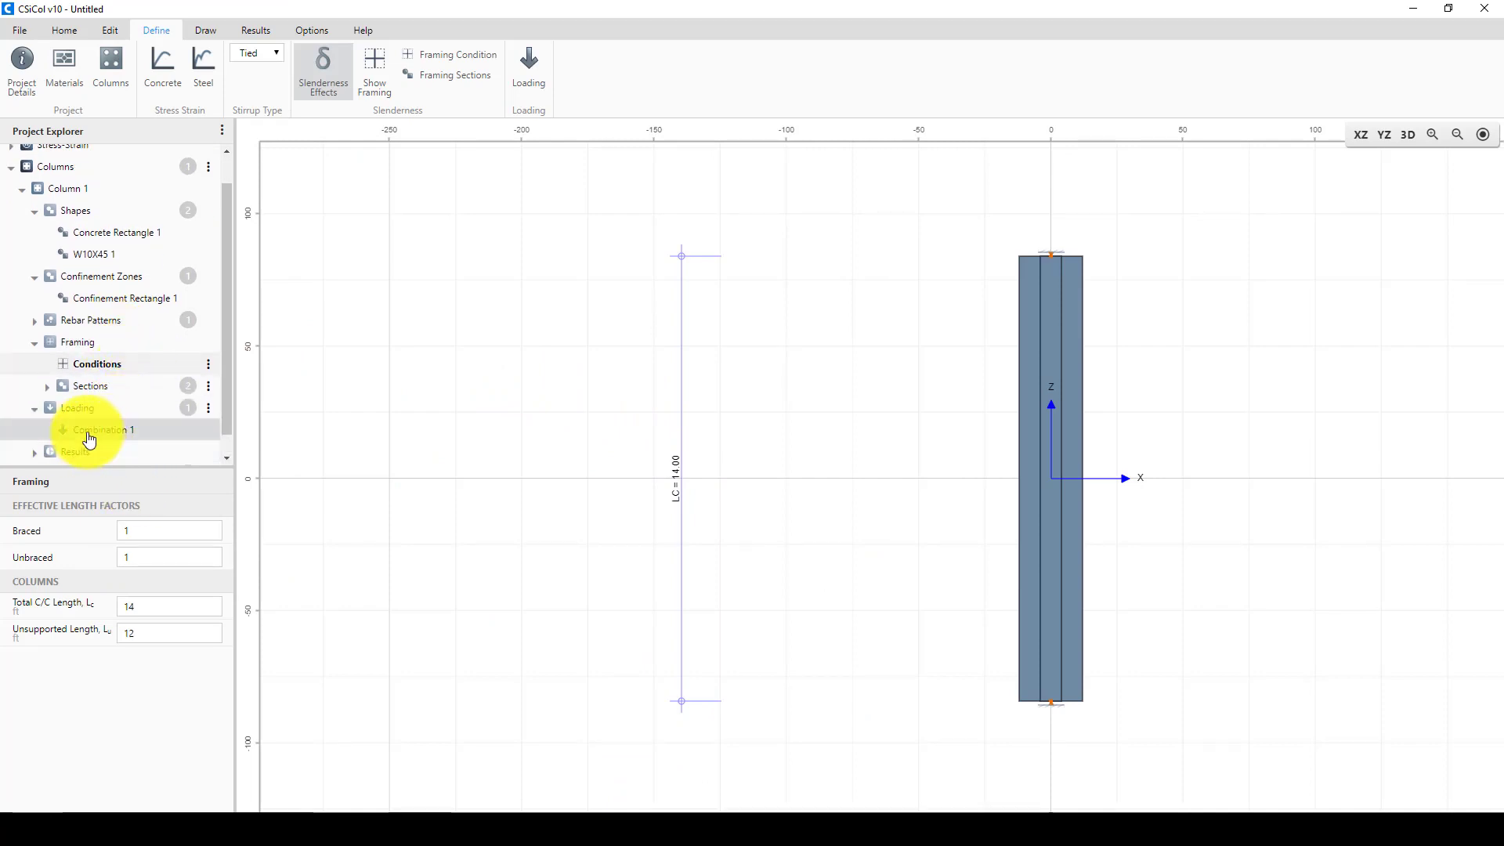
{"action": "left_click", "coordinate": [98, 431]}
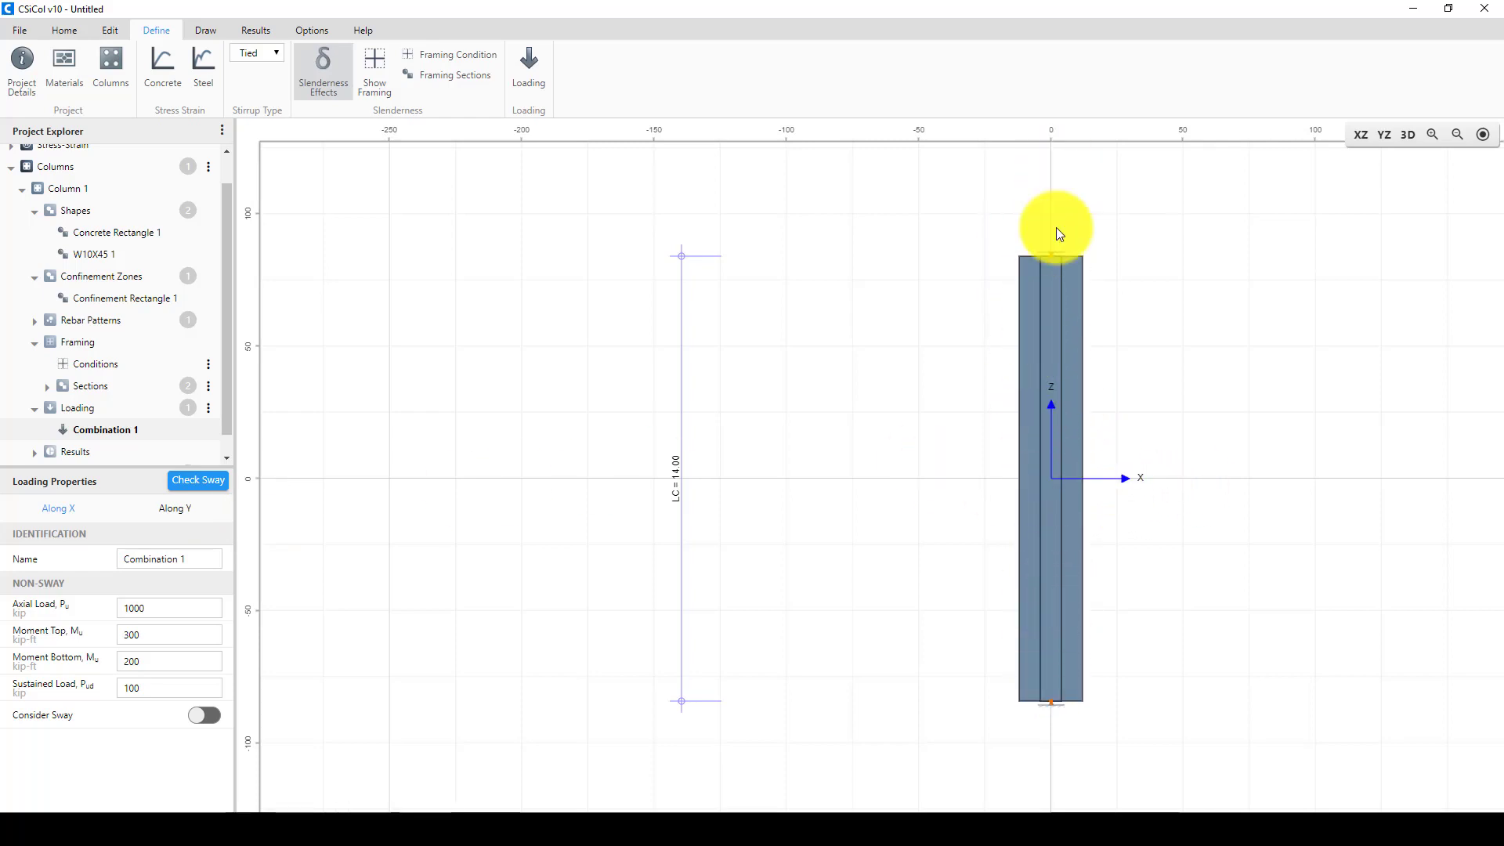
{"action": "double_click", "coordinate": [129, 608]}
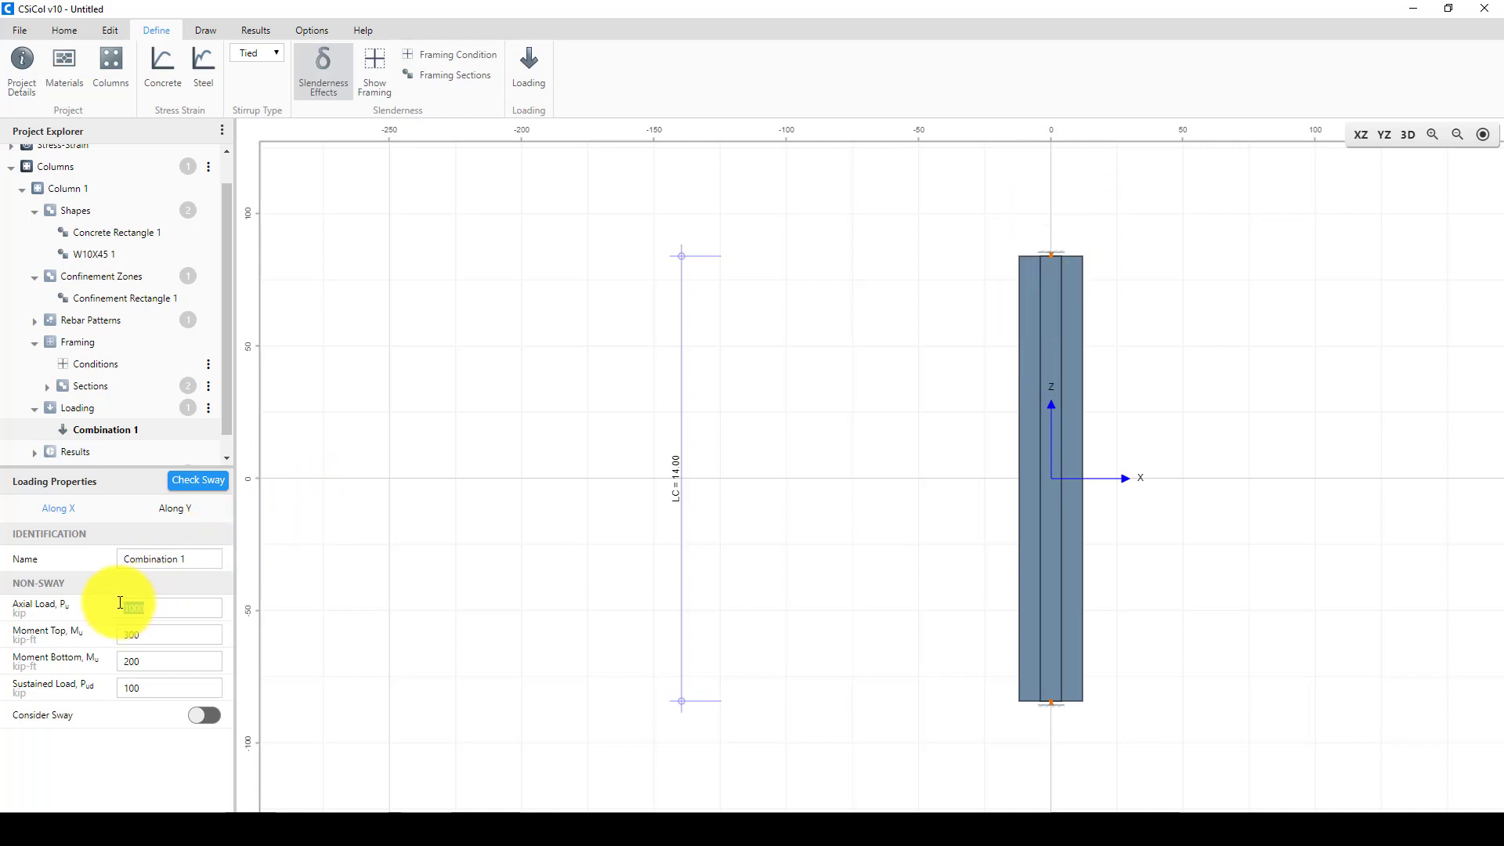
{"action": "type", "text": "1170"}
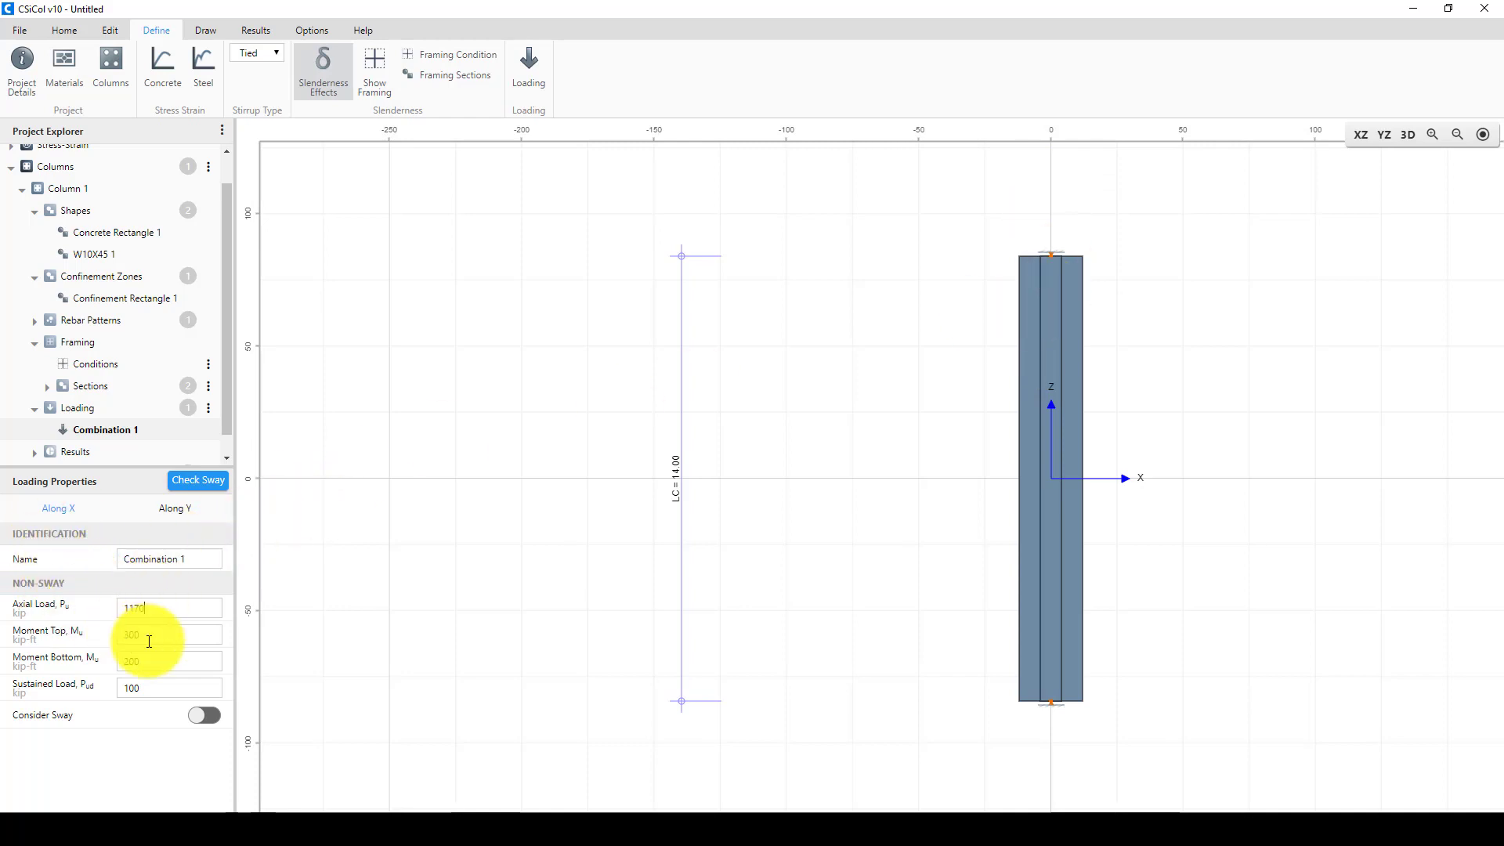
Set Combination 1's top and bottom moments along X to 0 kip-ft and its sustained load to 0 kip
{"action": "double_click", "coordinate": [126, 635]}
{"action": "type", "text": "0"}
{"action": "double_click", "coordinate": [118, 661]}
{"action": "type", "text": "0"}
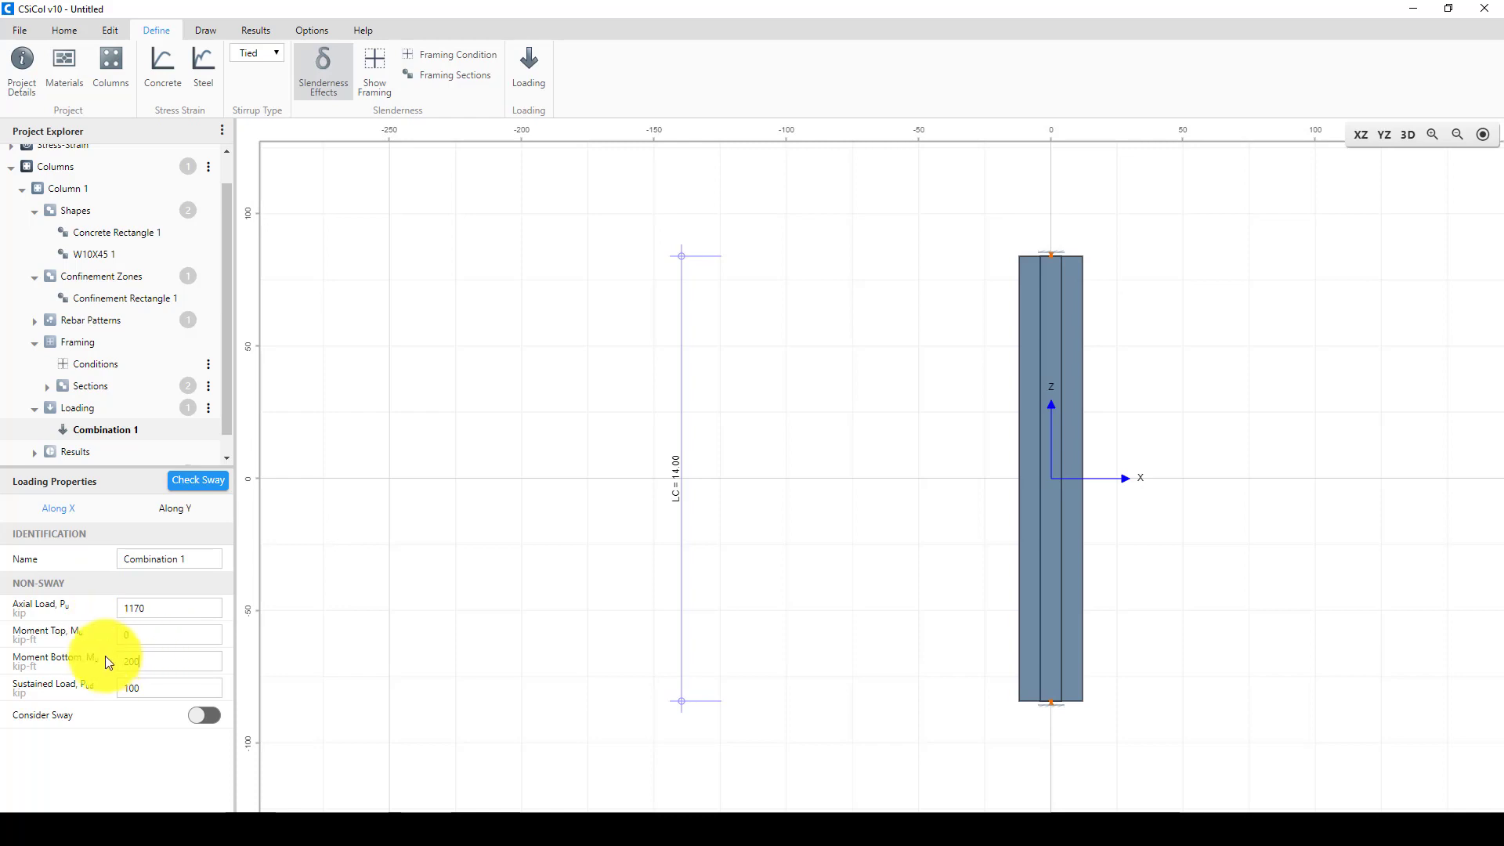
{"action": "double_click", "coordinate": [134, 689]}
{"action": "type", "text": "0"}
Set Combination 1's top and bottom moments along Y to -670 kip-ft each
{"action": "left_click", "coordinate": [175, 506]}
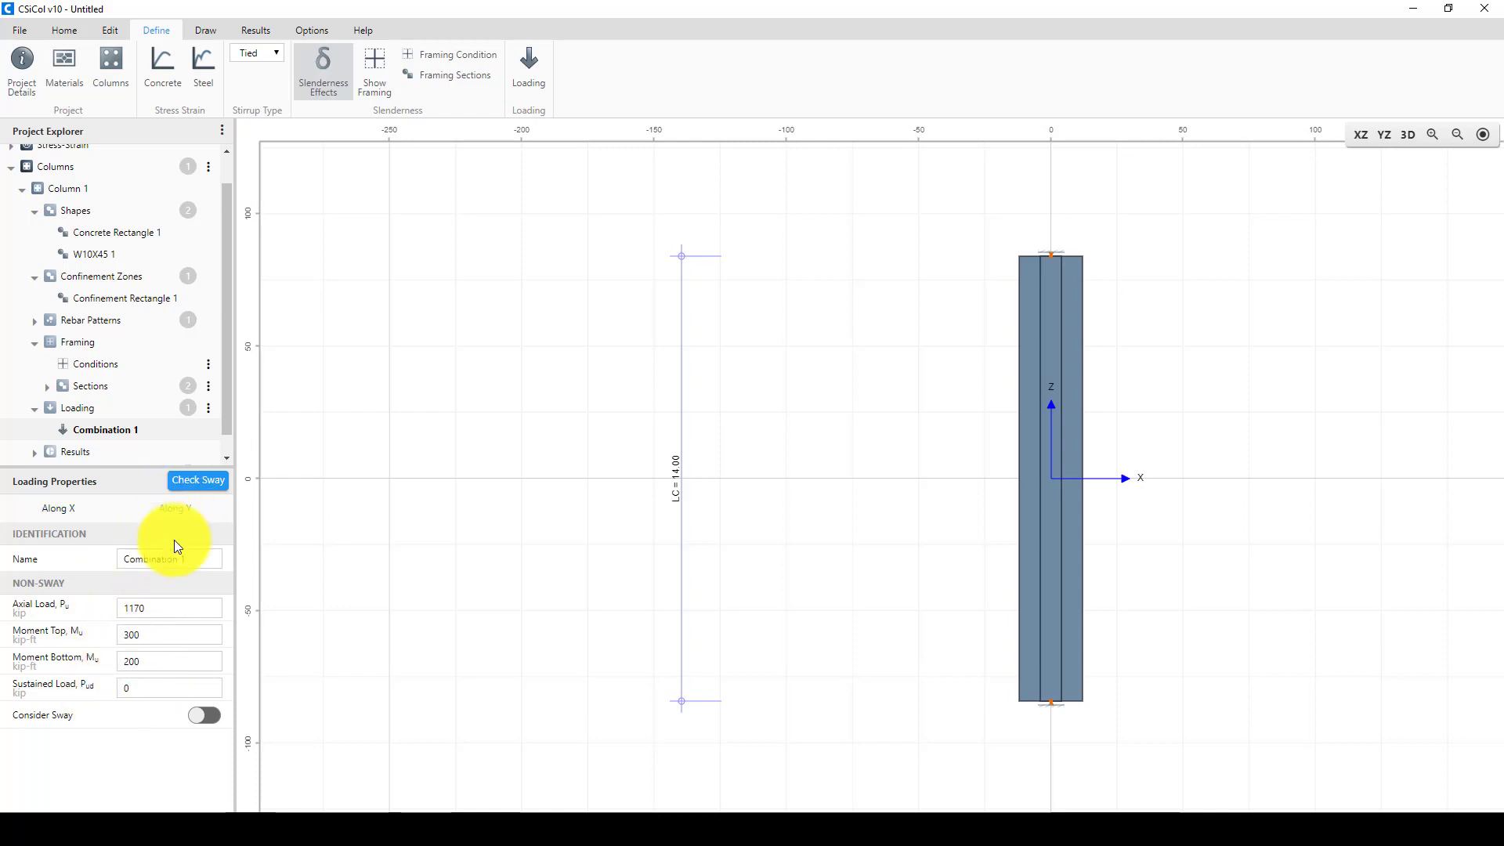
{"action": "double_click", "coordinate": [144, 633]}
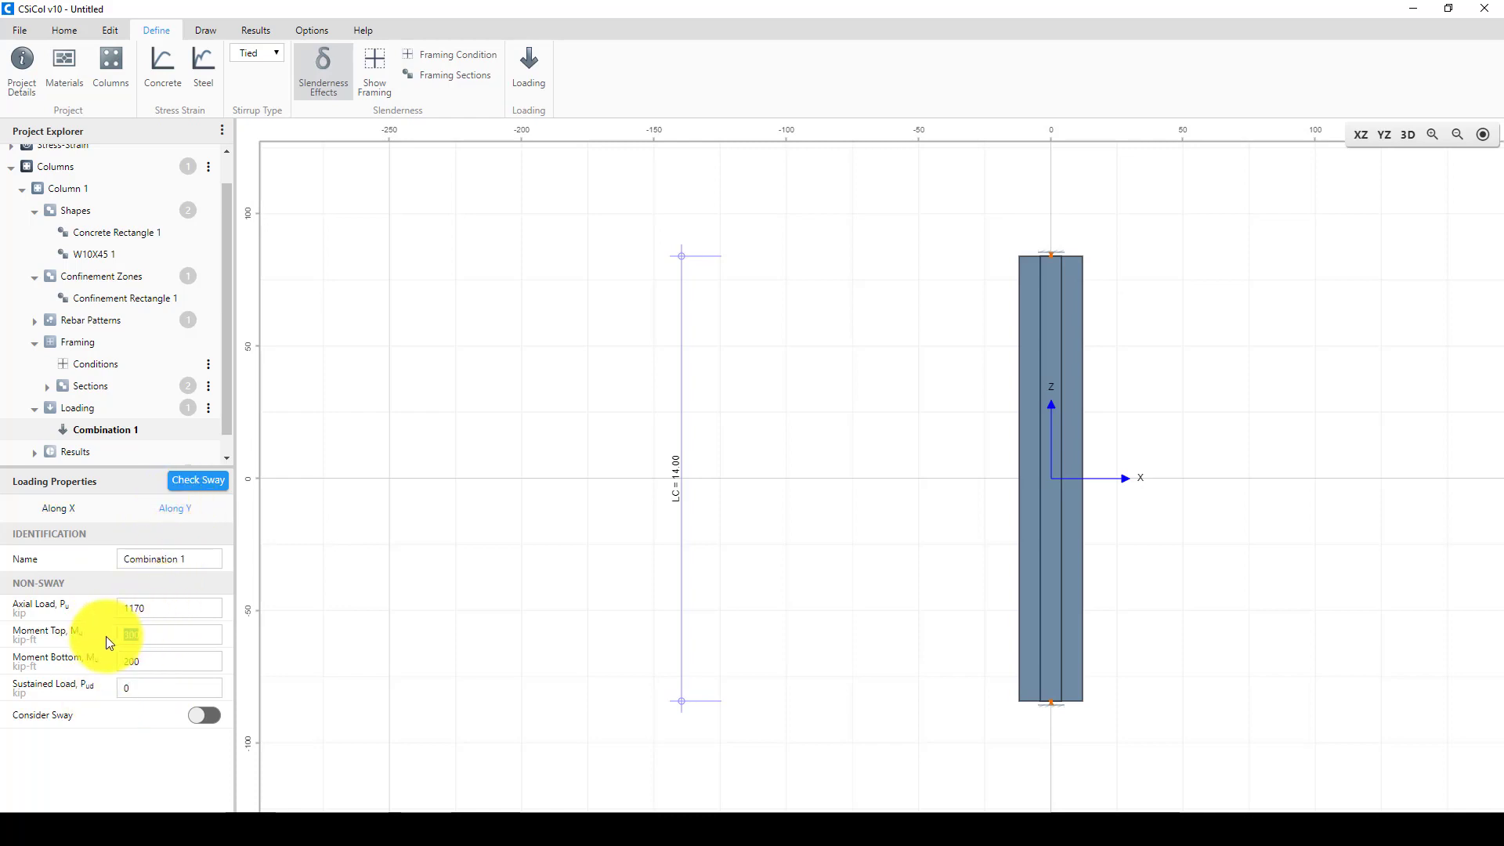
{"action": "type", "text": "-670"}
{"action": "key", "text": "Tab"}
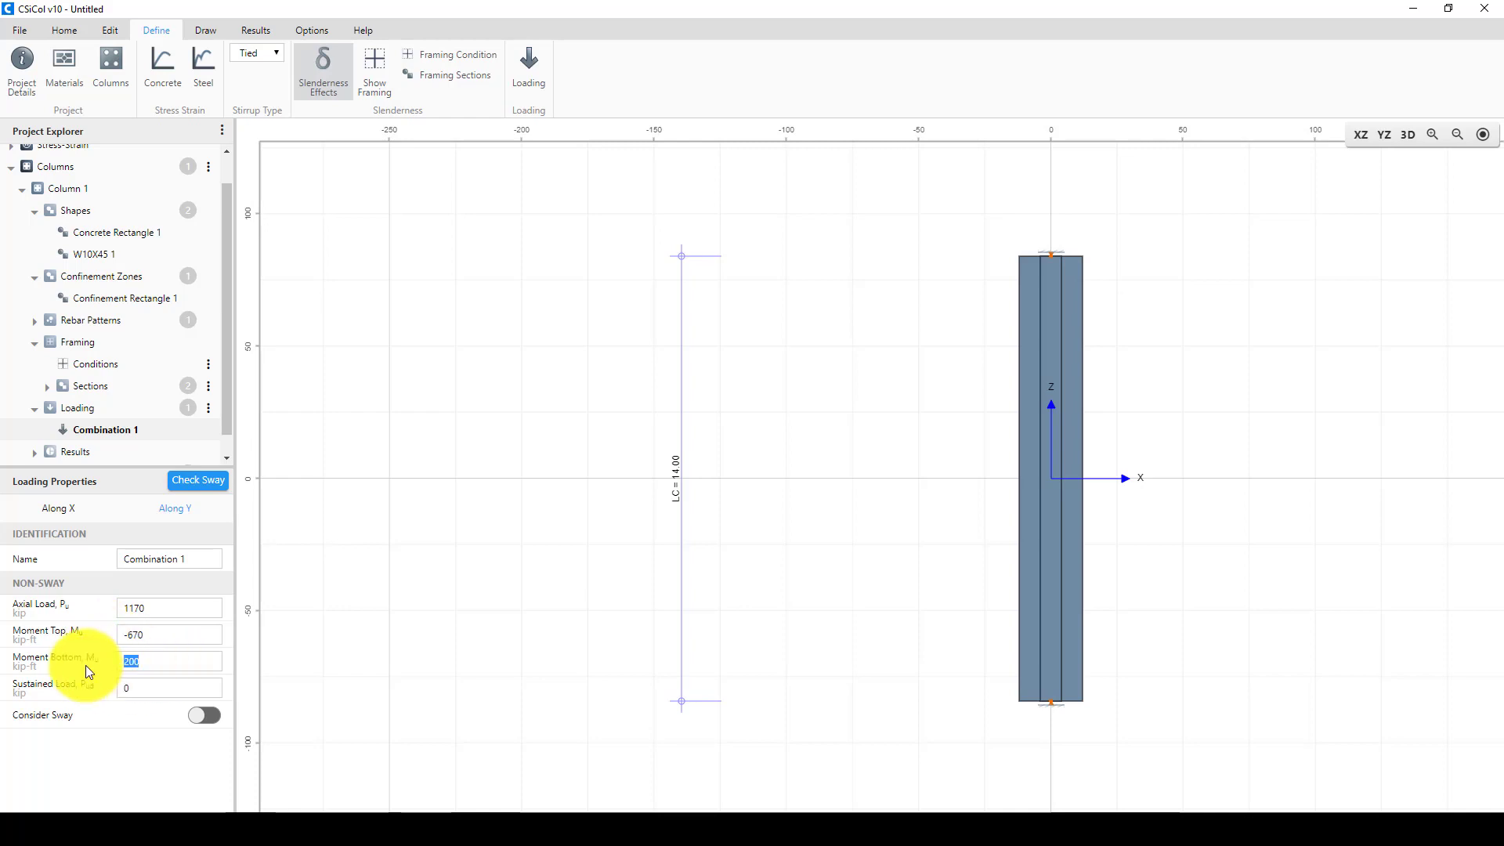
{"action": "type", "text": "-670"}
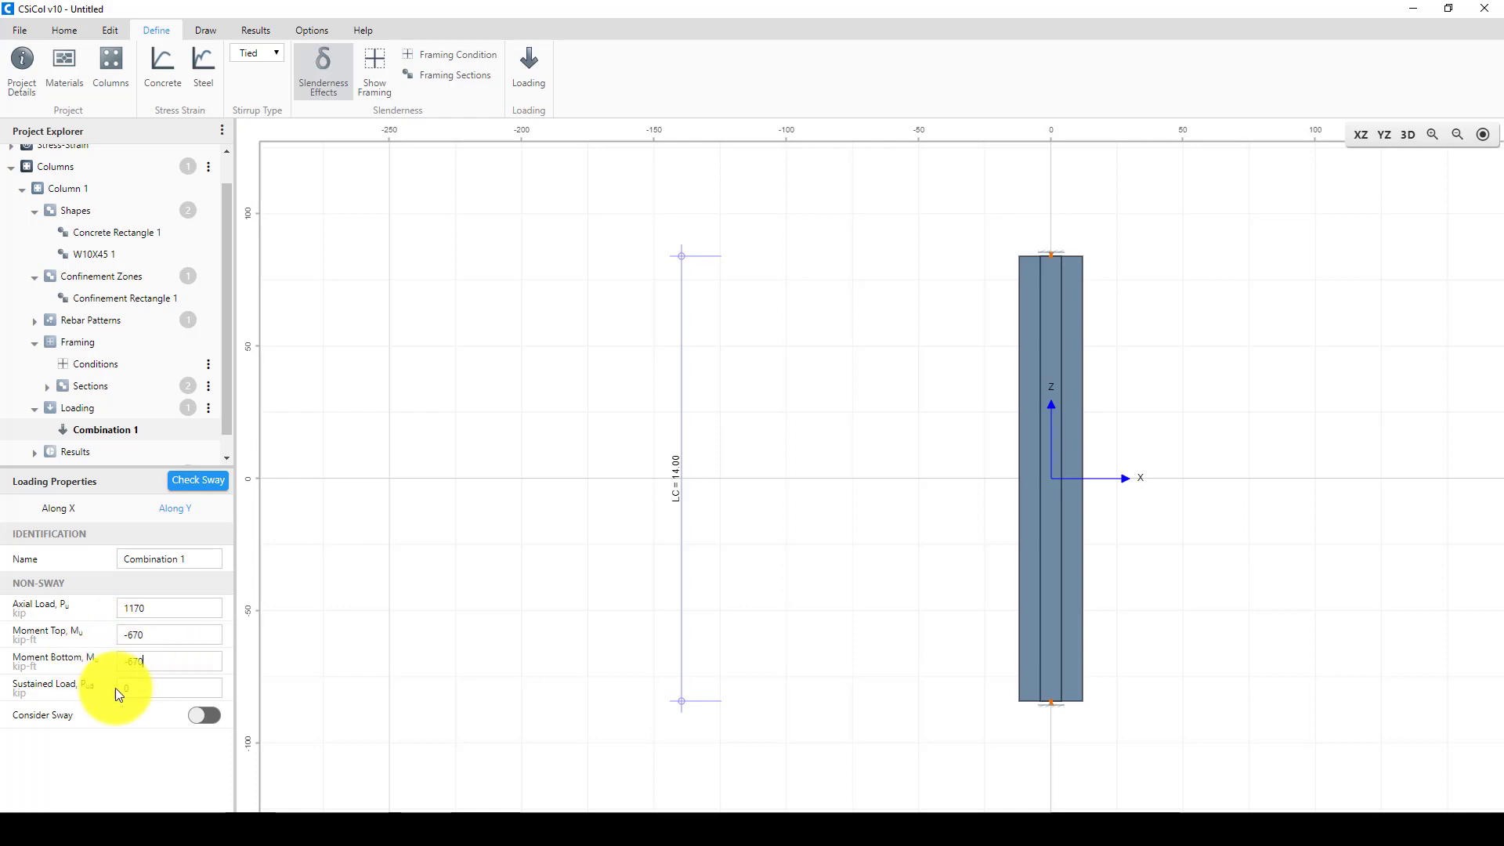
{"action": "key", "text": "Tab"}
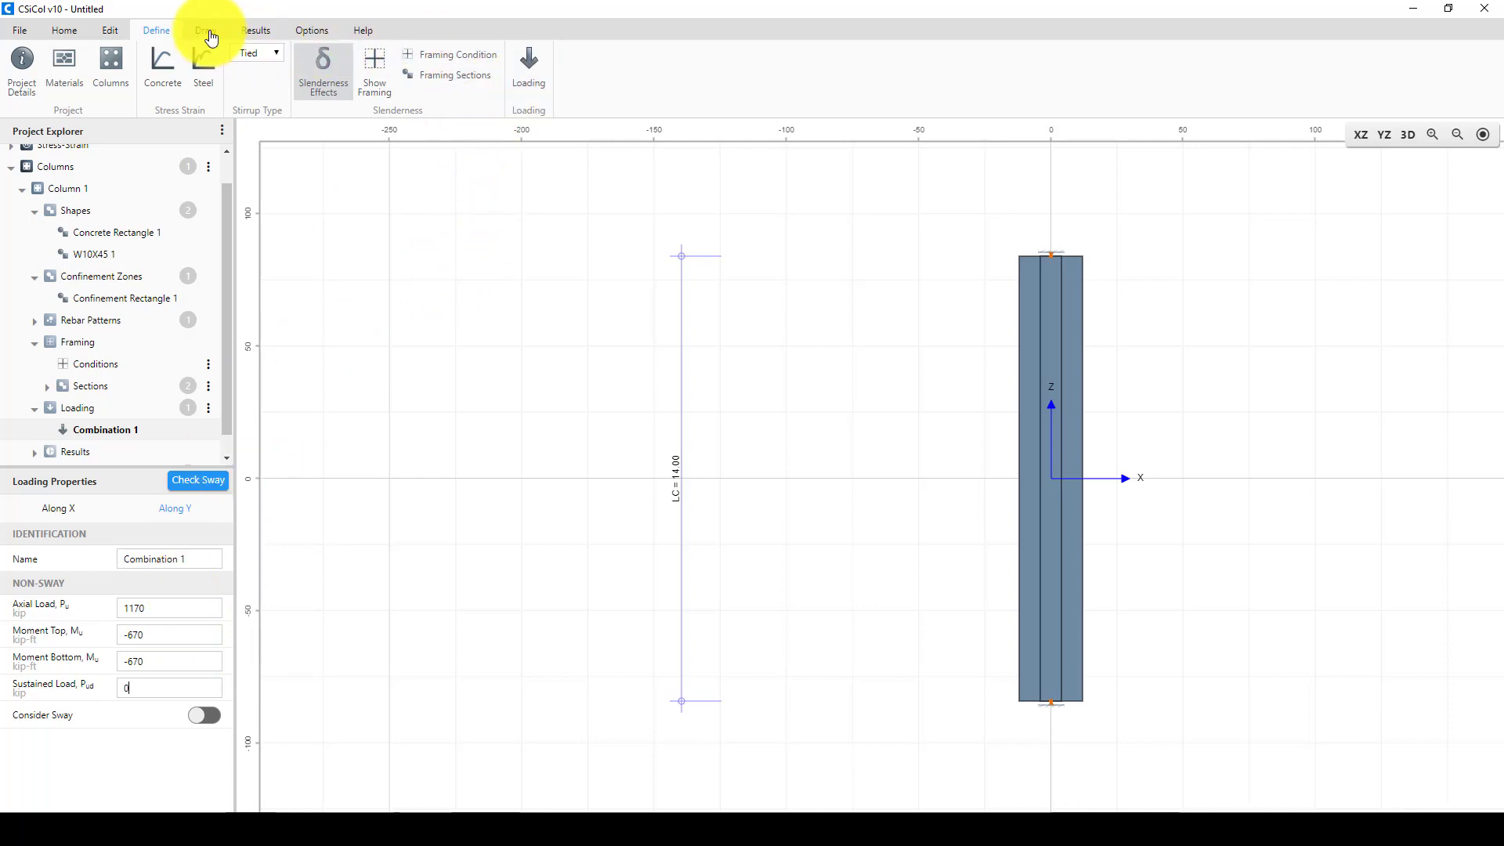
Calculate the detailed capacity results and compare them with the interaction equation H1-1a values in the example PDF in Adobe Acrobat
{"action": "left_click", "coordinate": [252, 34]}
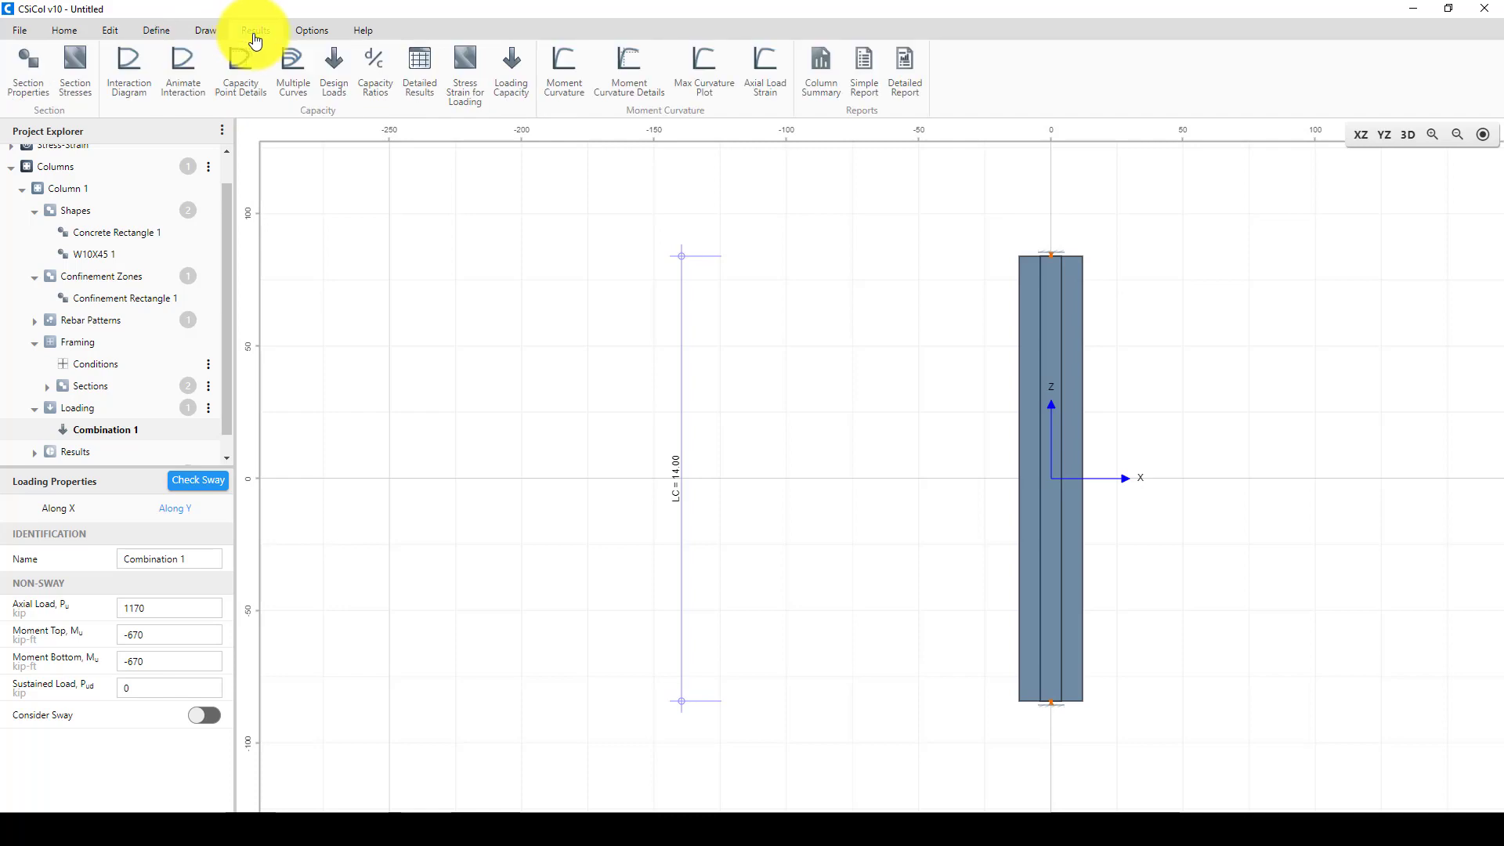
{"action": "left_click", "coordinate": [419, 76]}
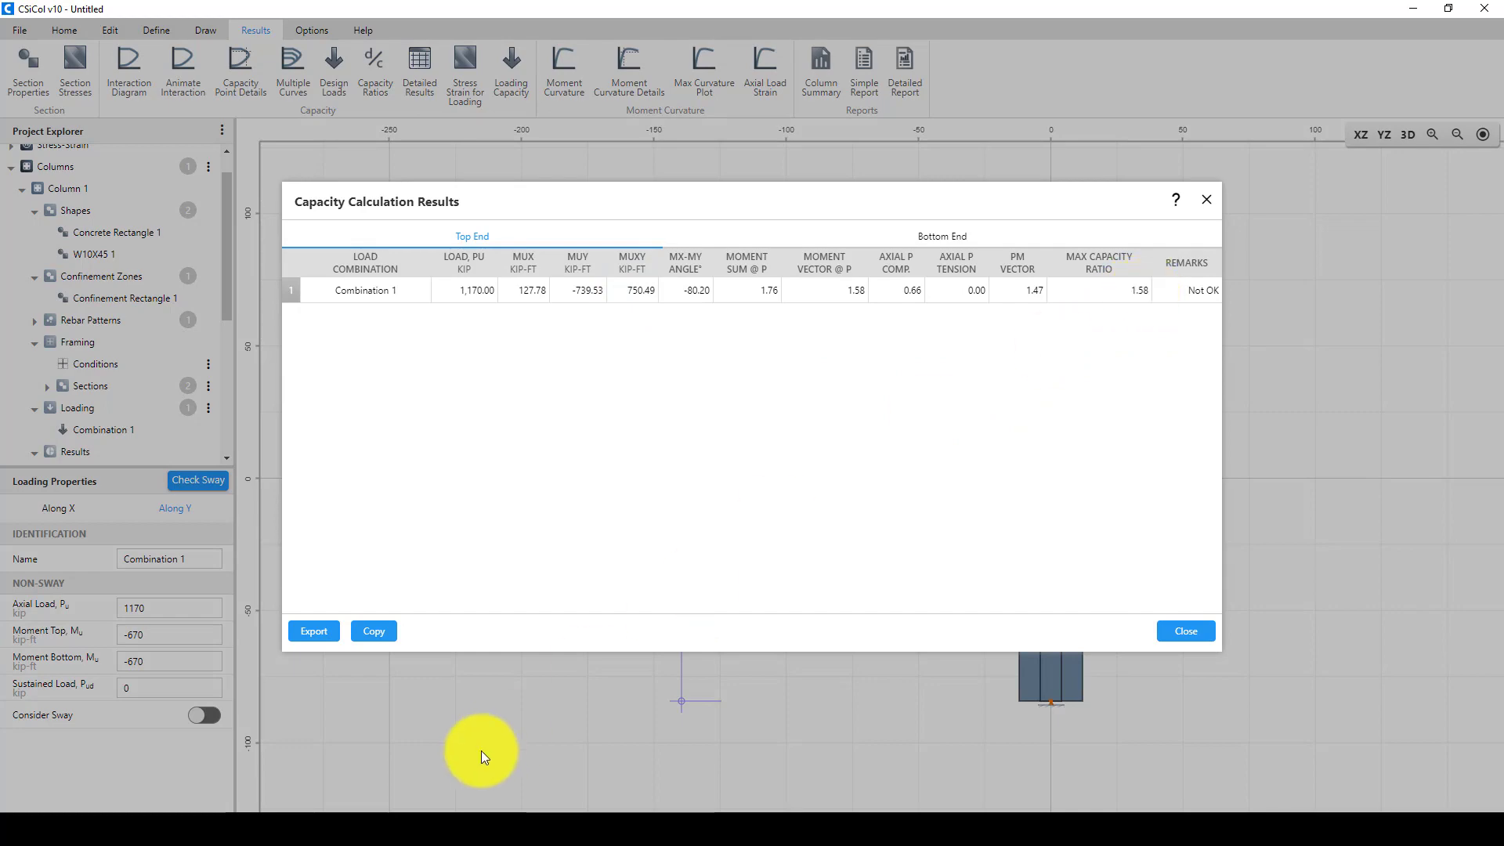
{"action": "mouse_move", "coordinate": [298, 807]}
{"action": "left_click", "coordinate": [326, 753]}
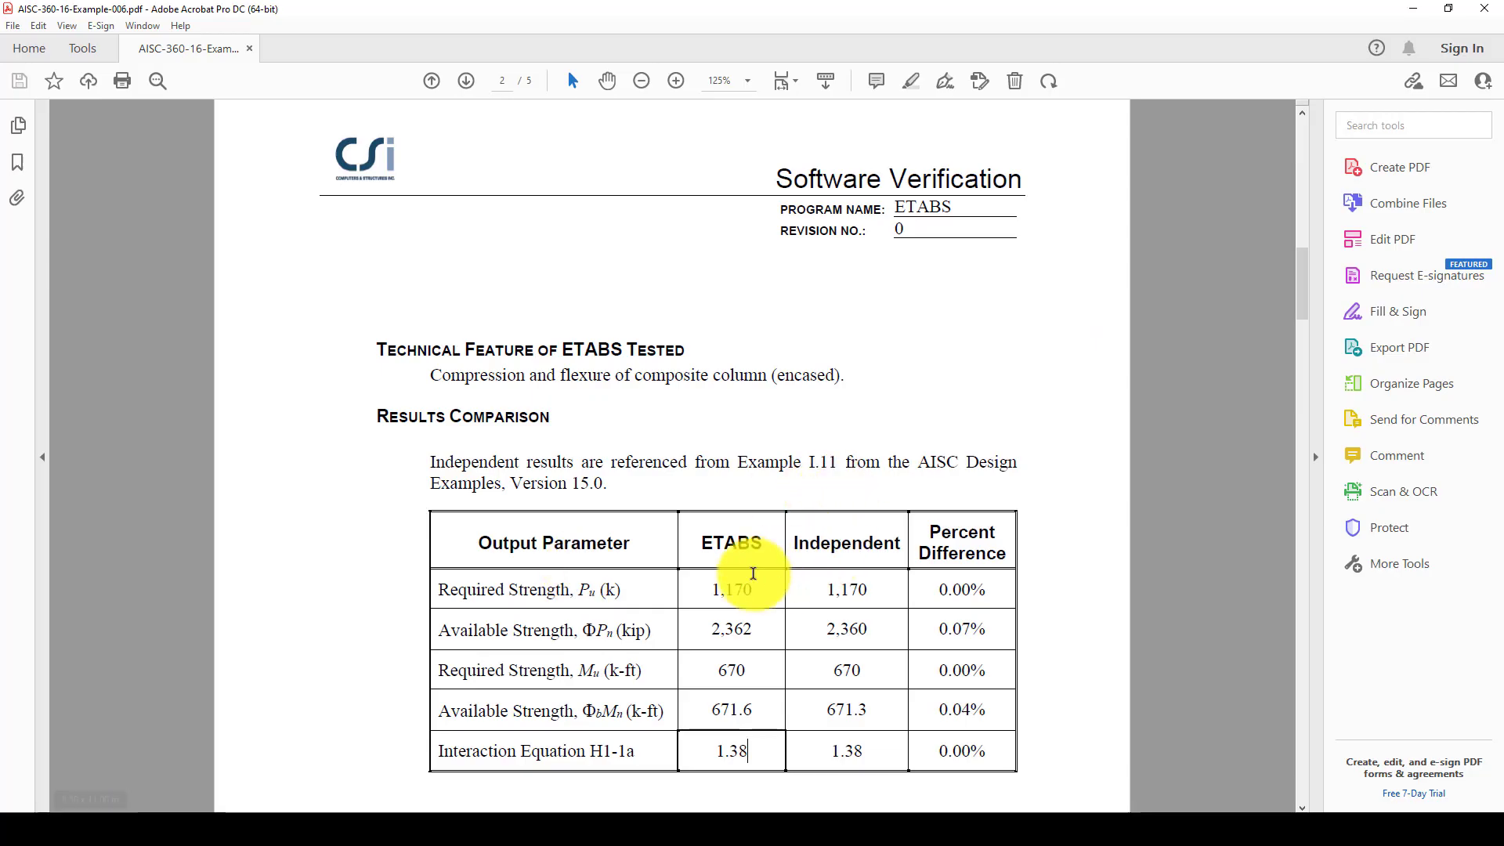
{"action": "double_click", "coordinate": [746, 752]}
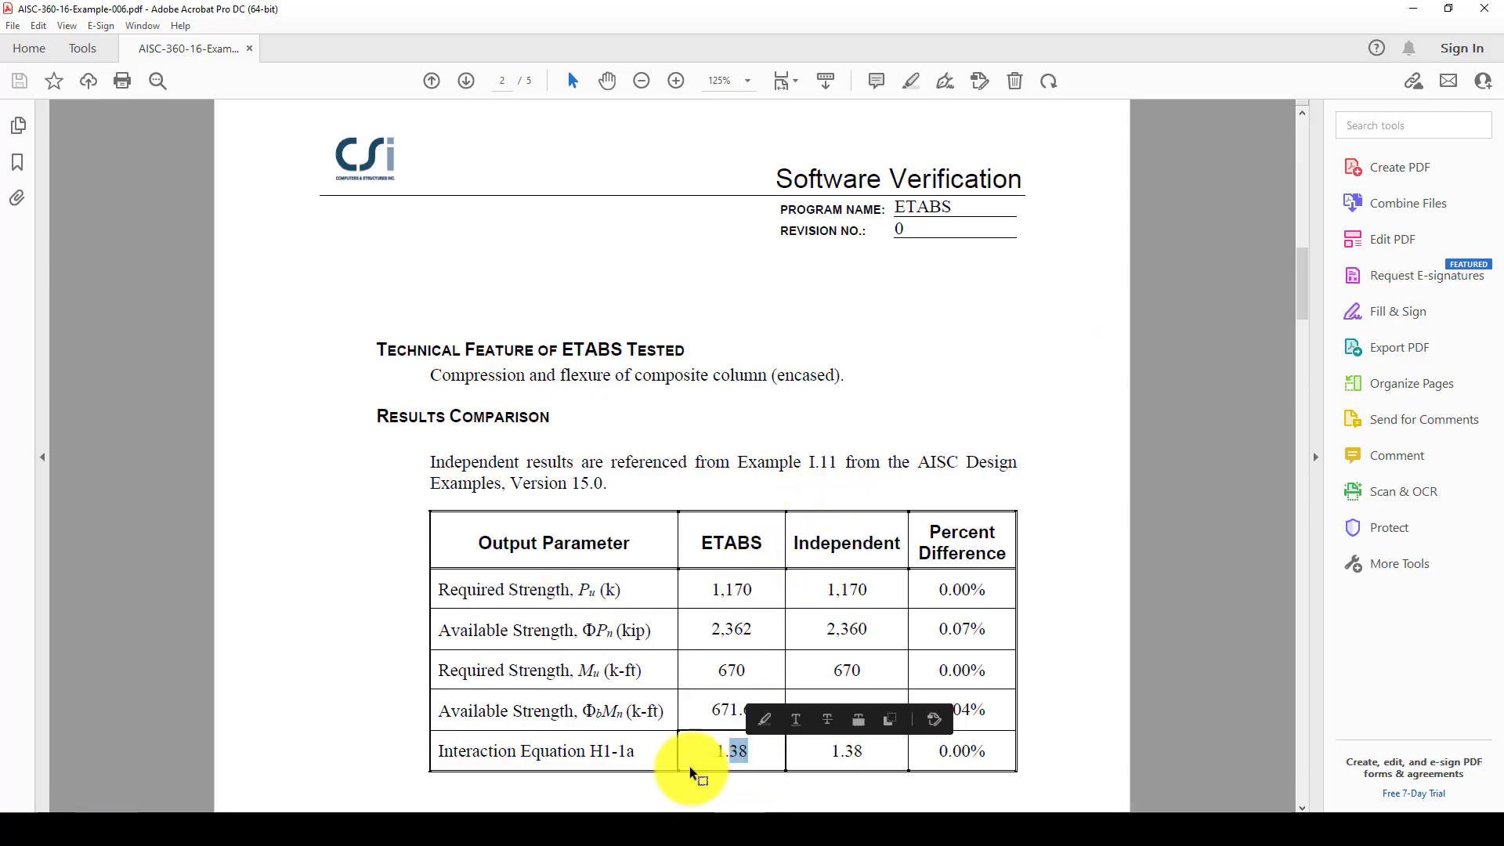
{"action": "left_click_drag", "start_coordinate": [852, 753], "coordinate": [863, 753]}
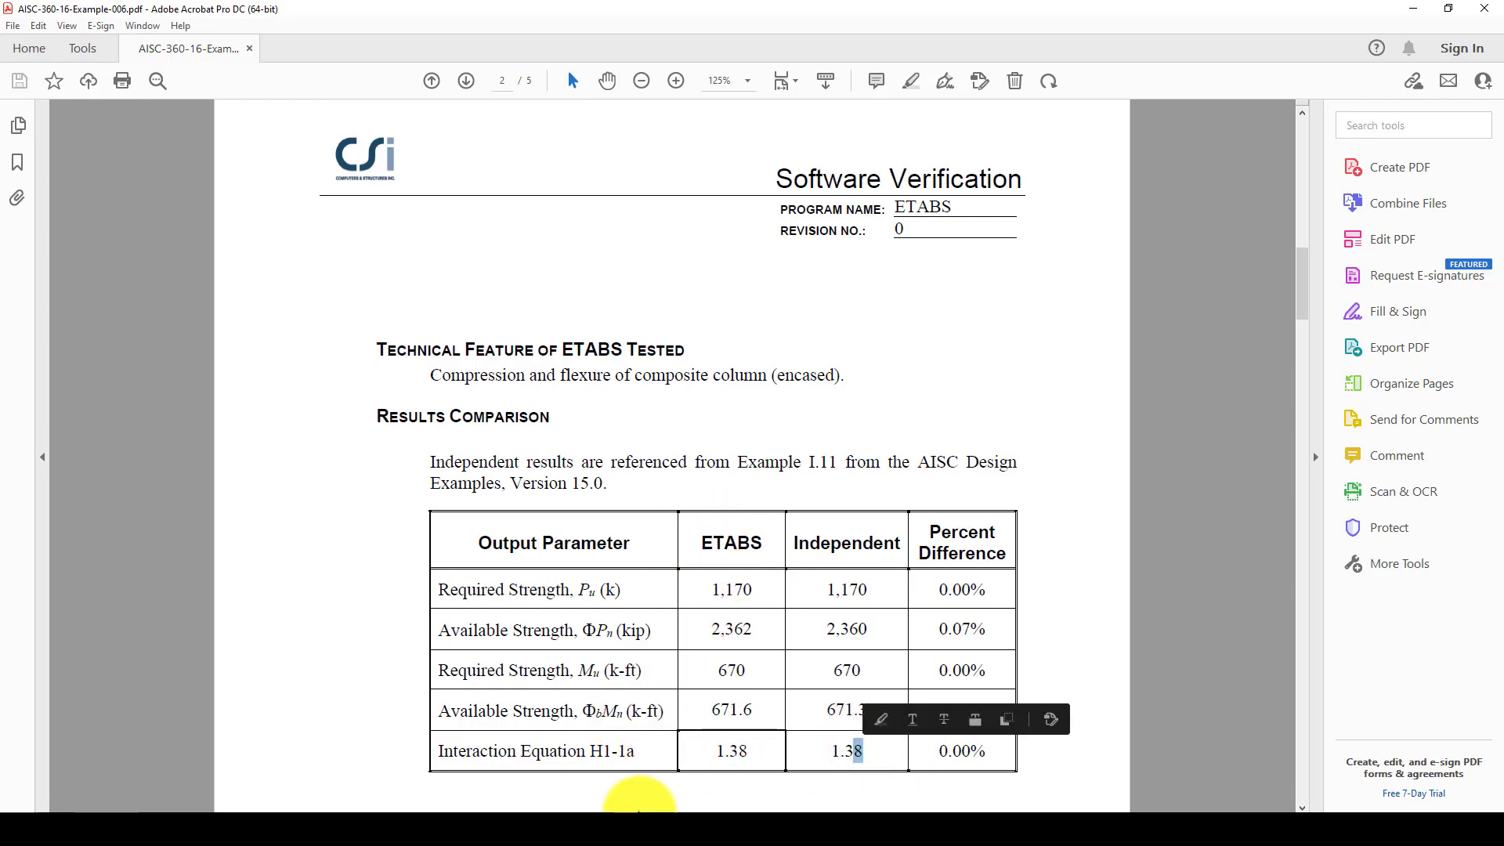
{"action": "left_click", "coordinate": [652, 807]}
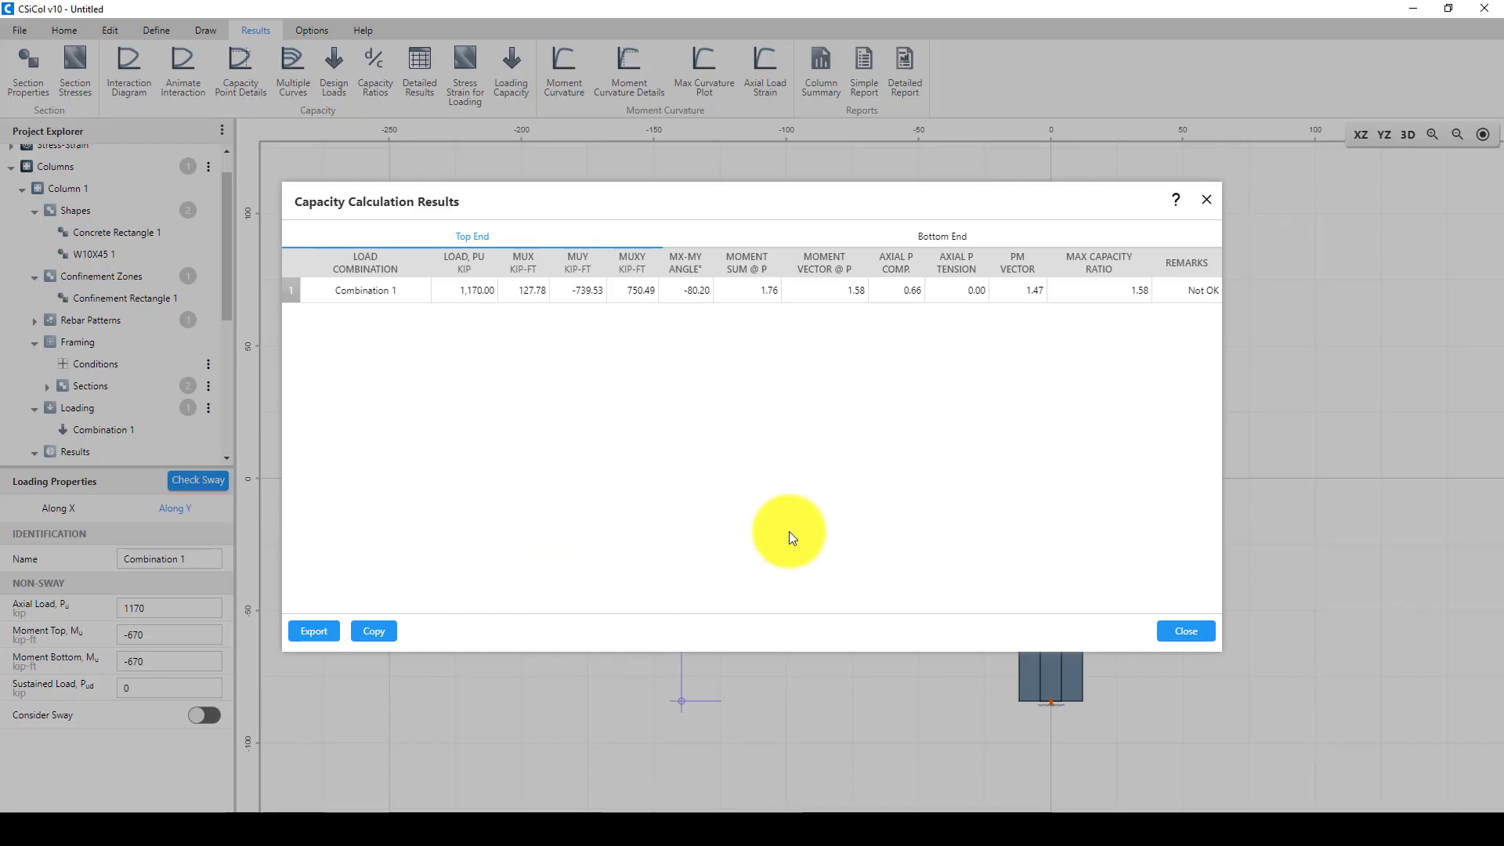
{"action": "left_click", "coordinate": [1167, 627]}
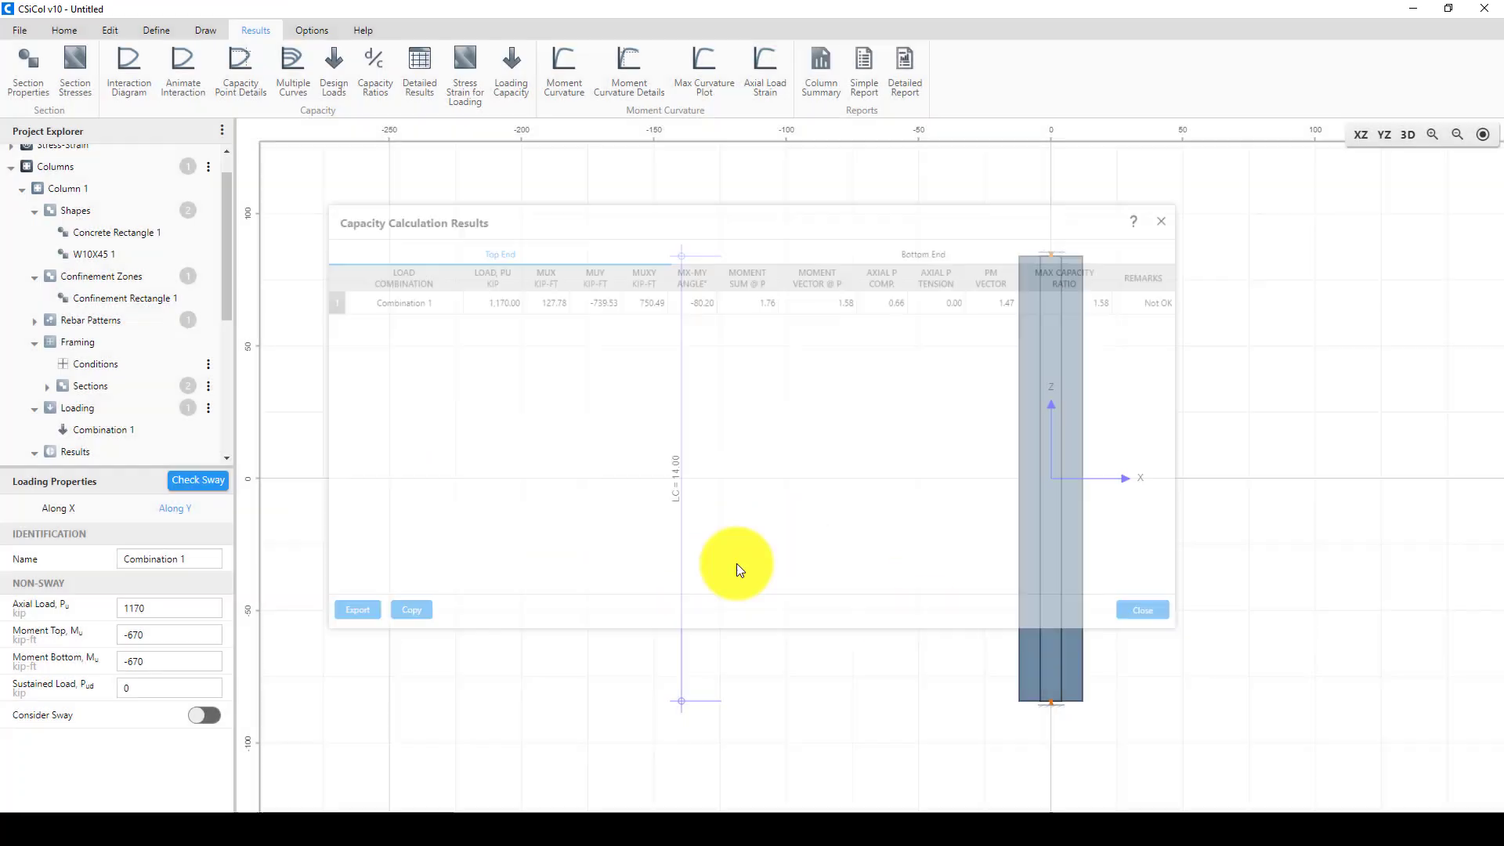
Set the column's unsupported length to 10 ft and check the detailed capacity results
{"action": "left_click", "coordinate": [122, 368]}
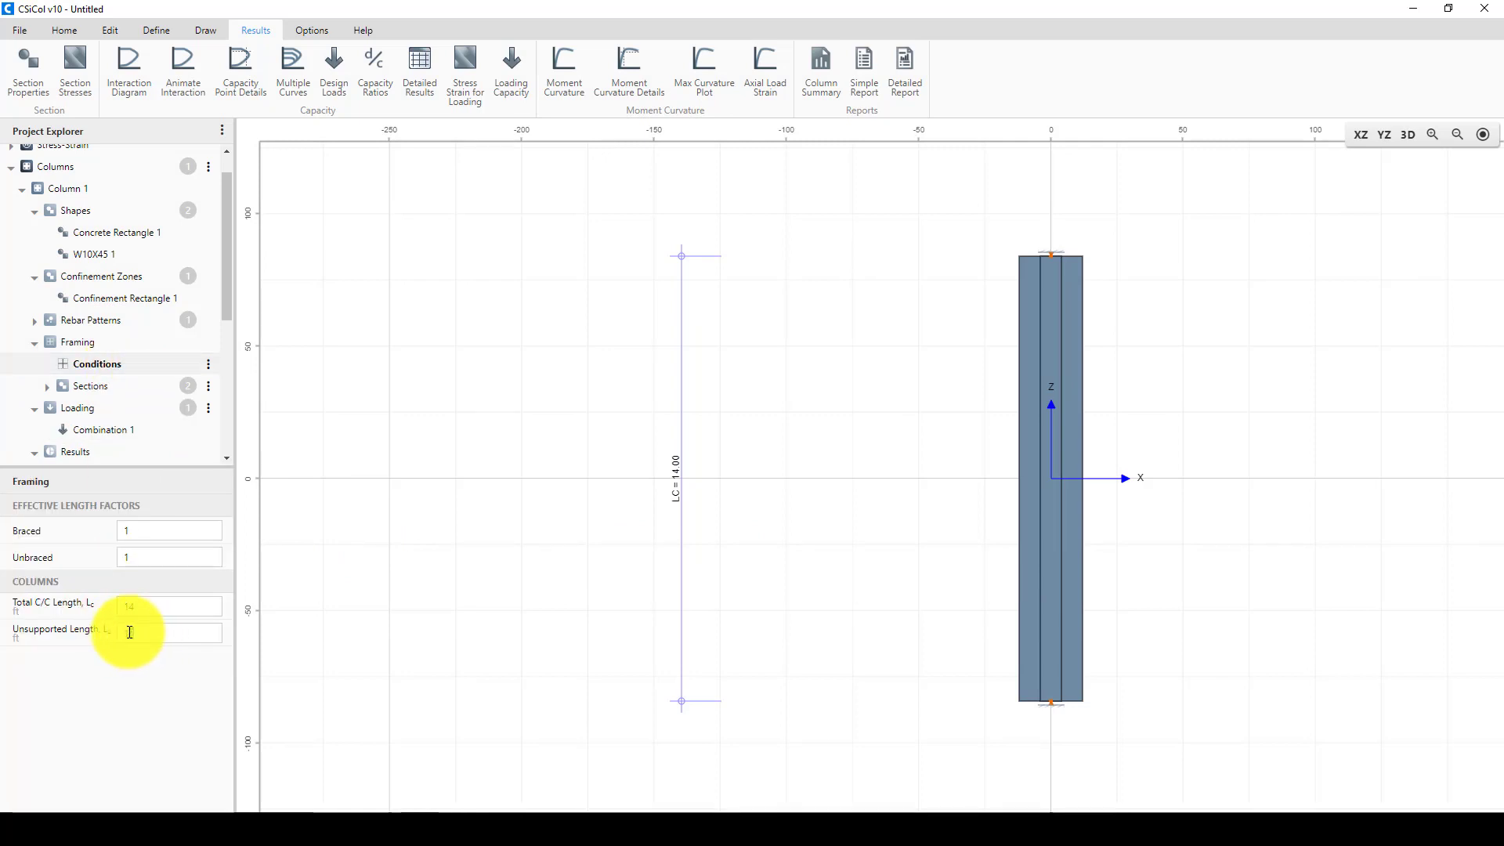
{"action": "left_click_drag", "start_coordinate": [128, 633], "coordinate": [122, 633]}
{"action": "type", "text": "10"}
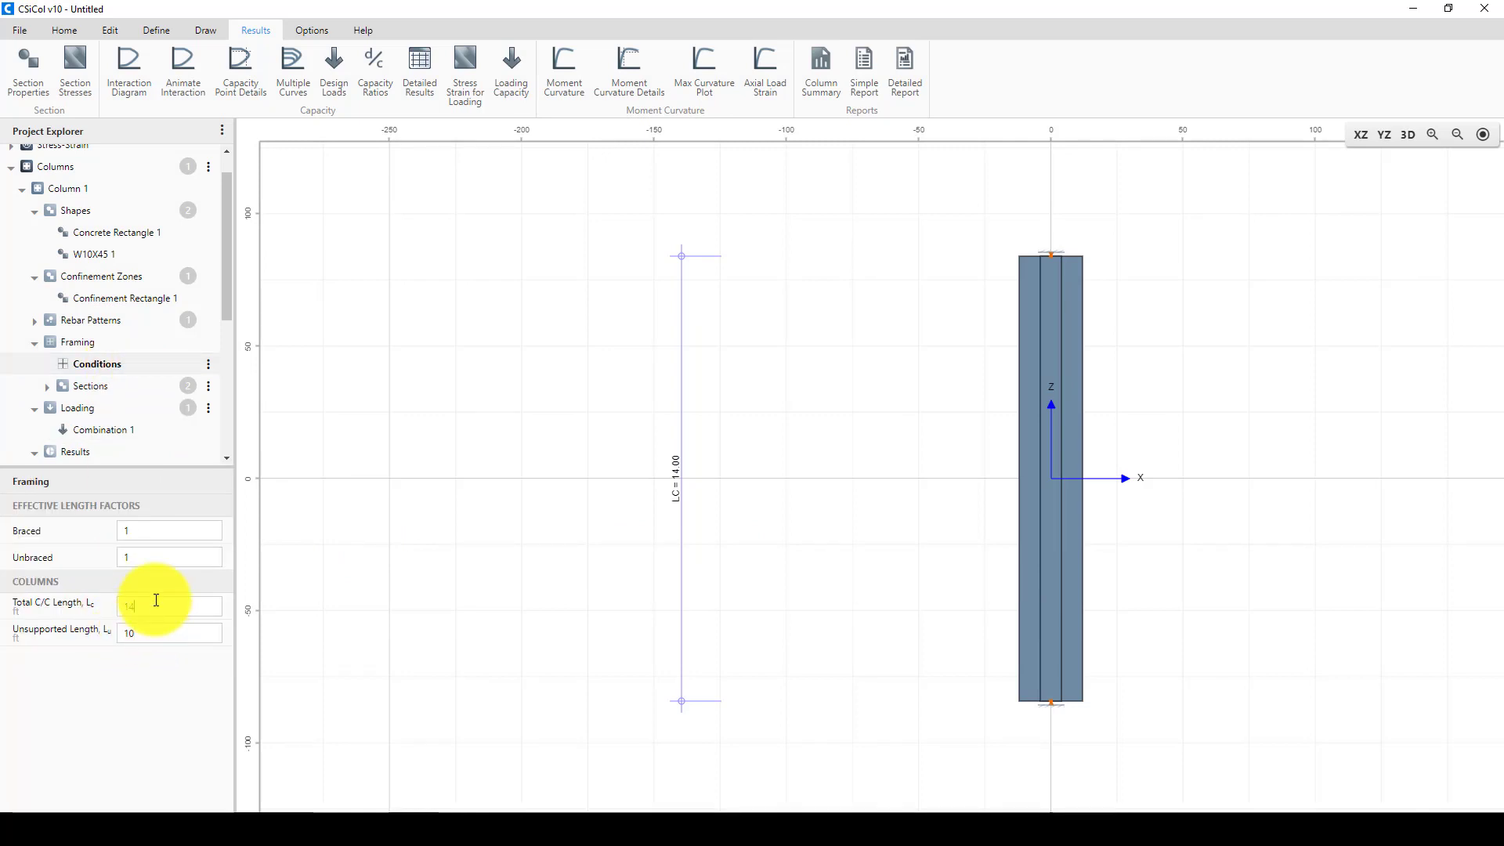
{"action": "left_click", "coordinate": [422, 75]}
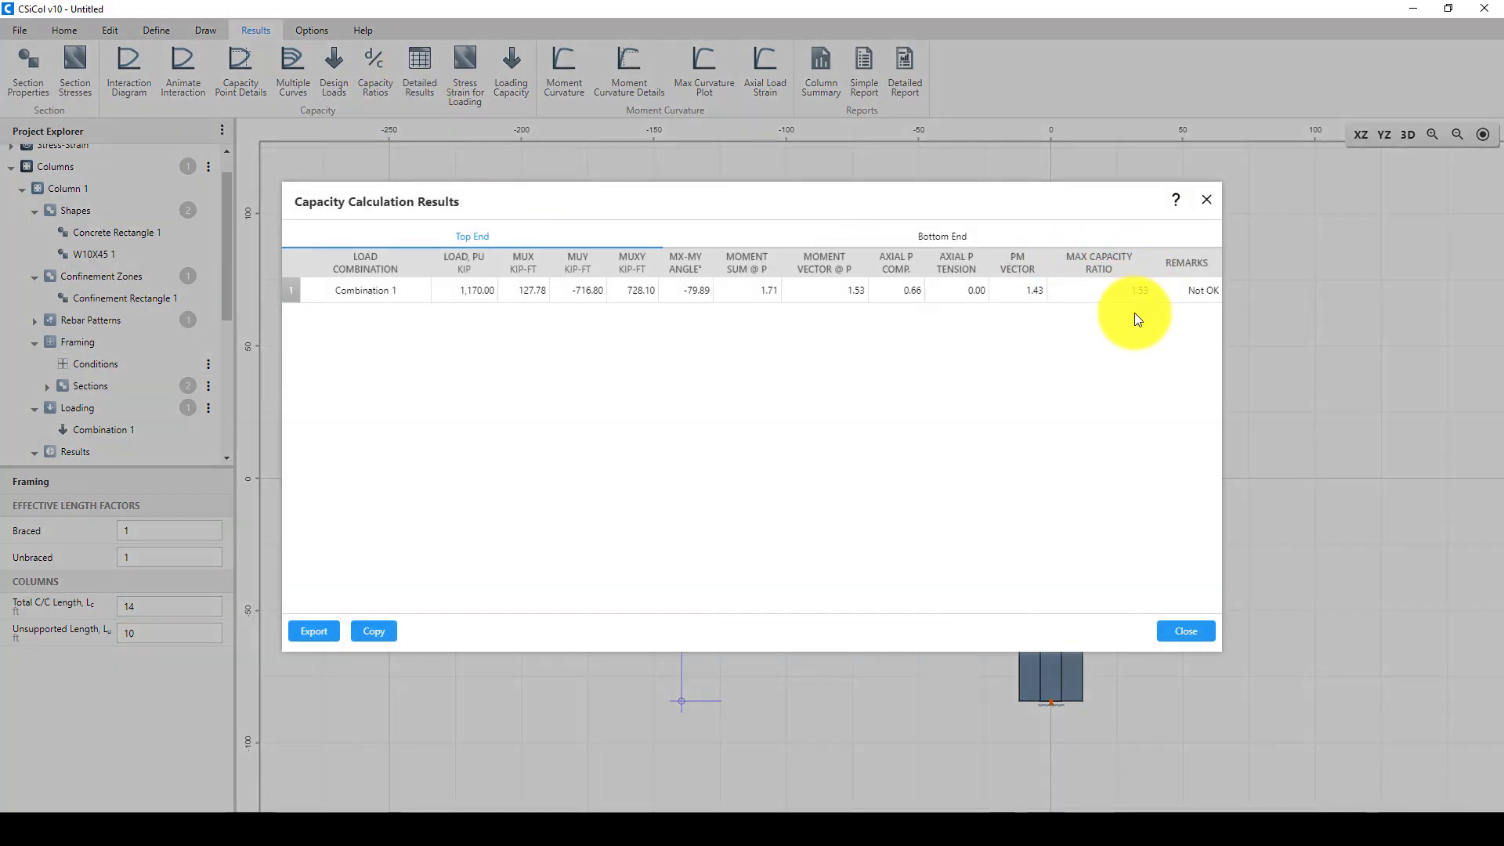
{"action": "left_click", "coordinate": [1187, 632]}
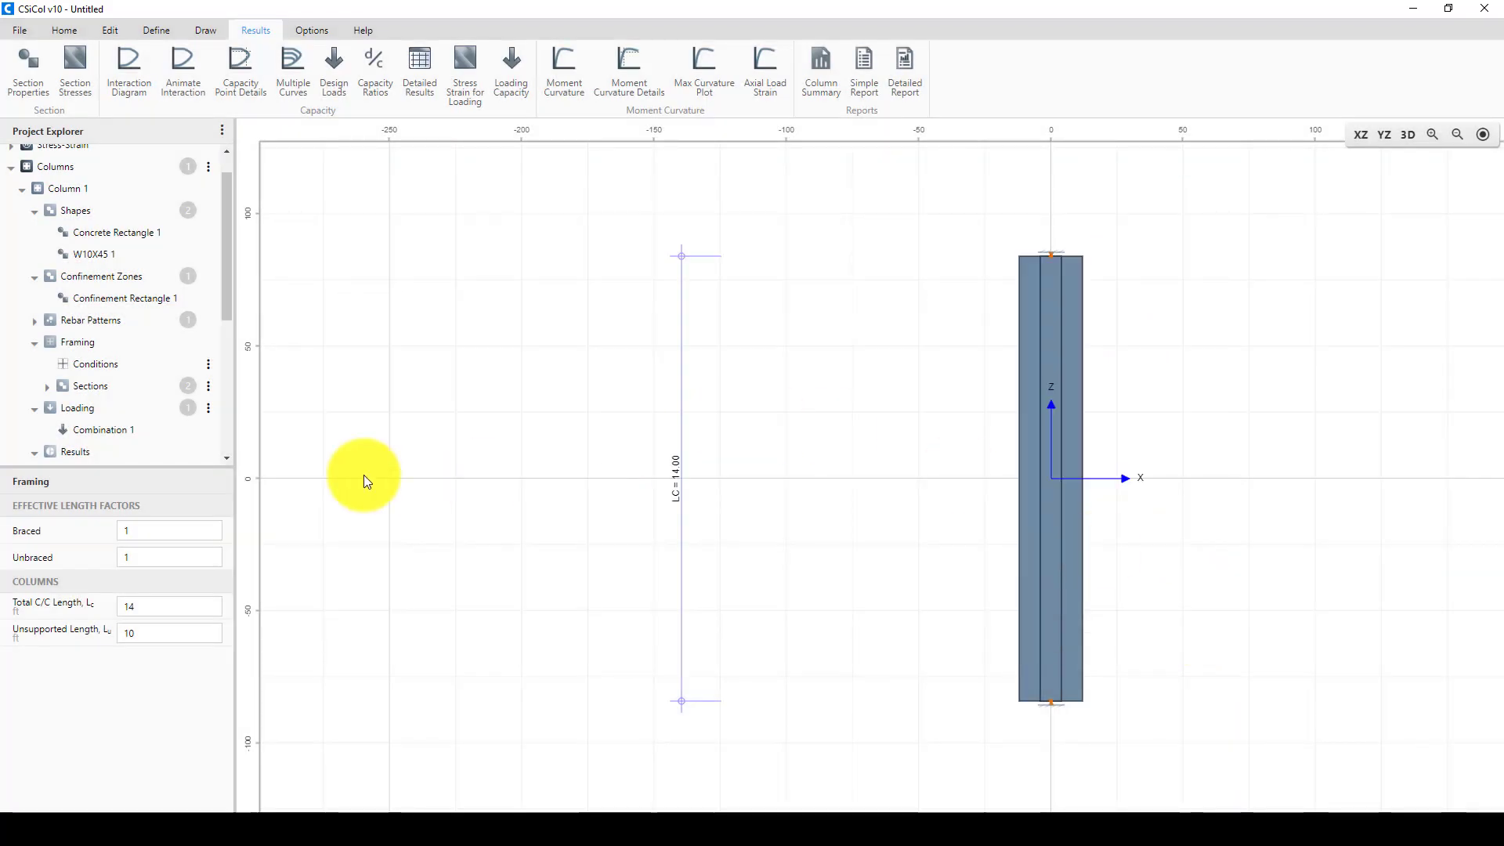
Change the column's XZ plane framing condition to Fix-Pin
{"action": "left_click", "coordinate": [126, 373]}
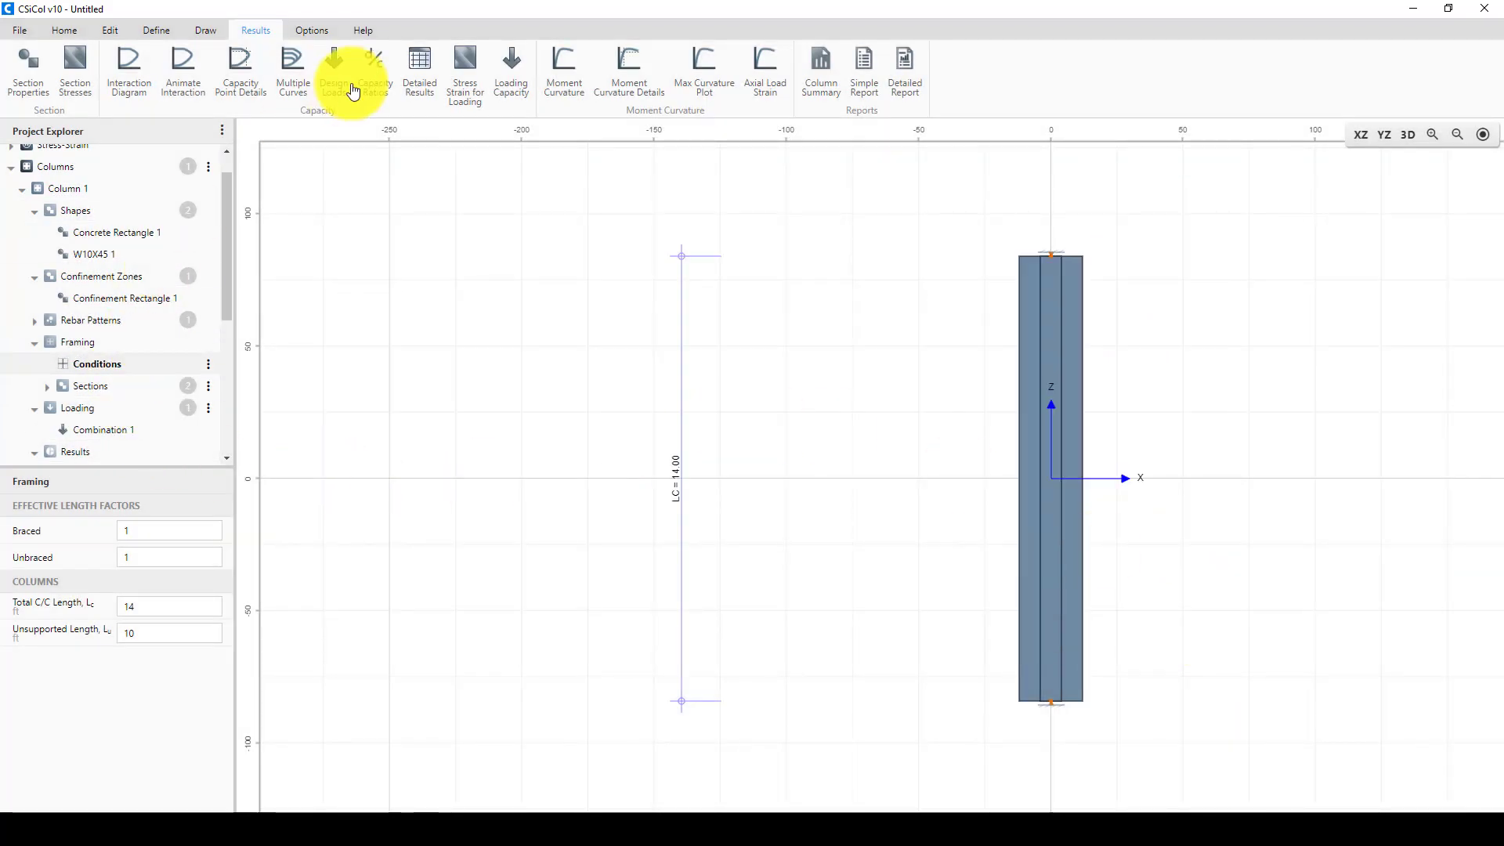
{"action": "left_click", "coordinate": [156, 32]}
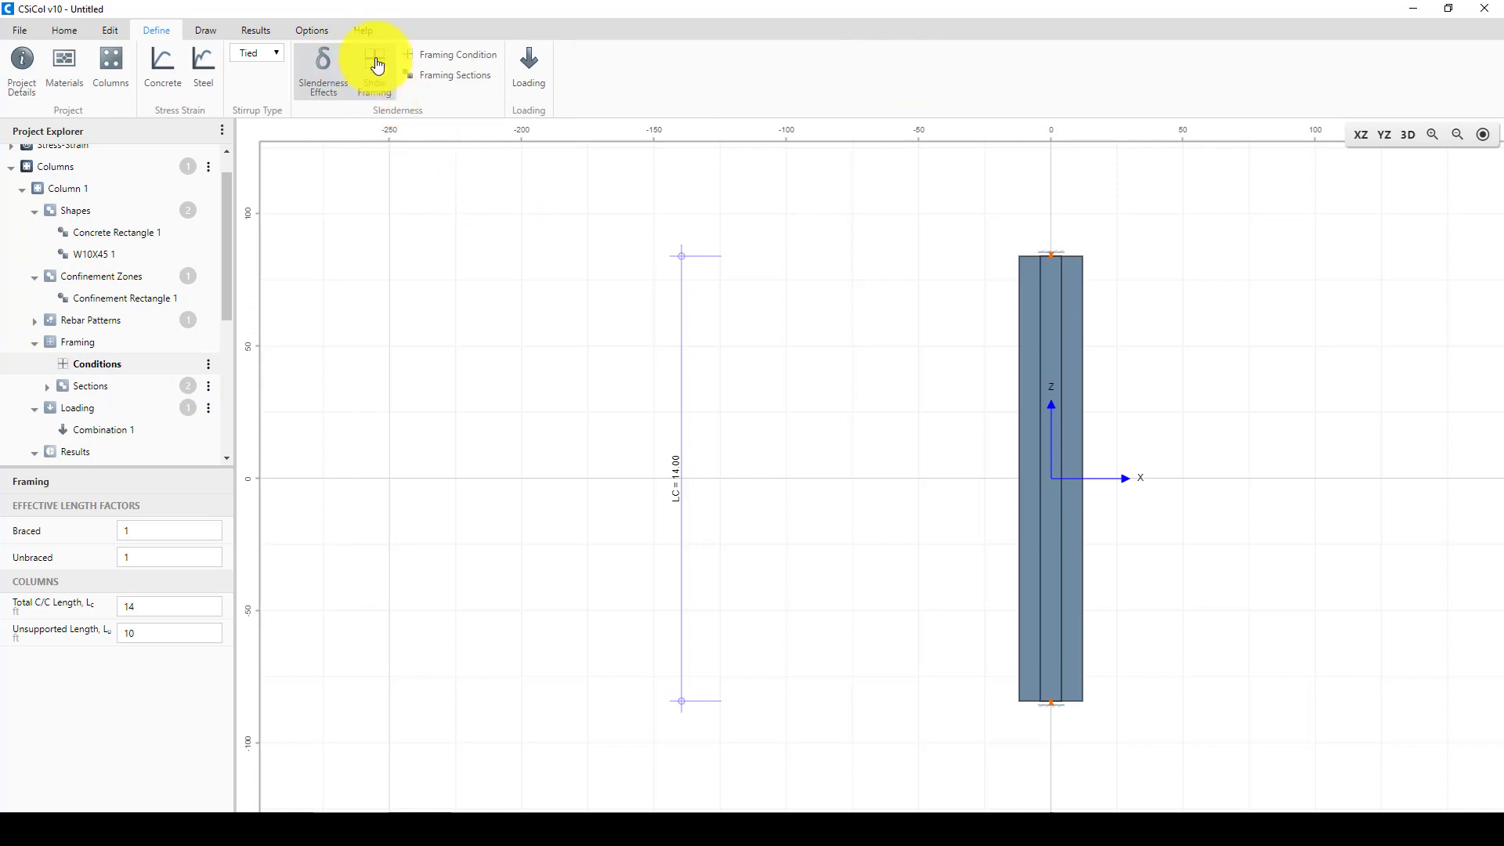
{"action": "left_click", "coordinate": [435, 60]}
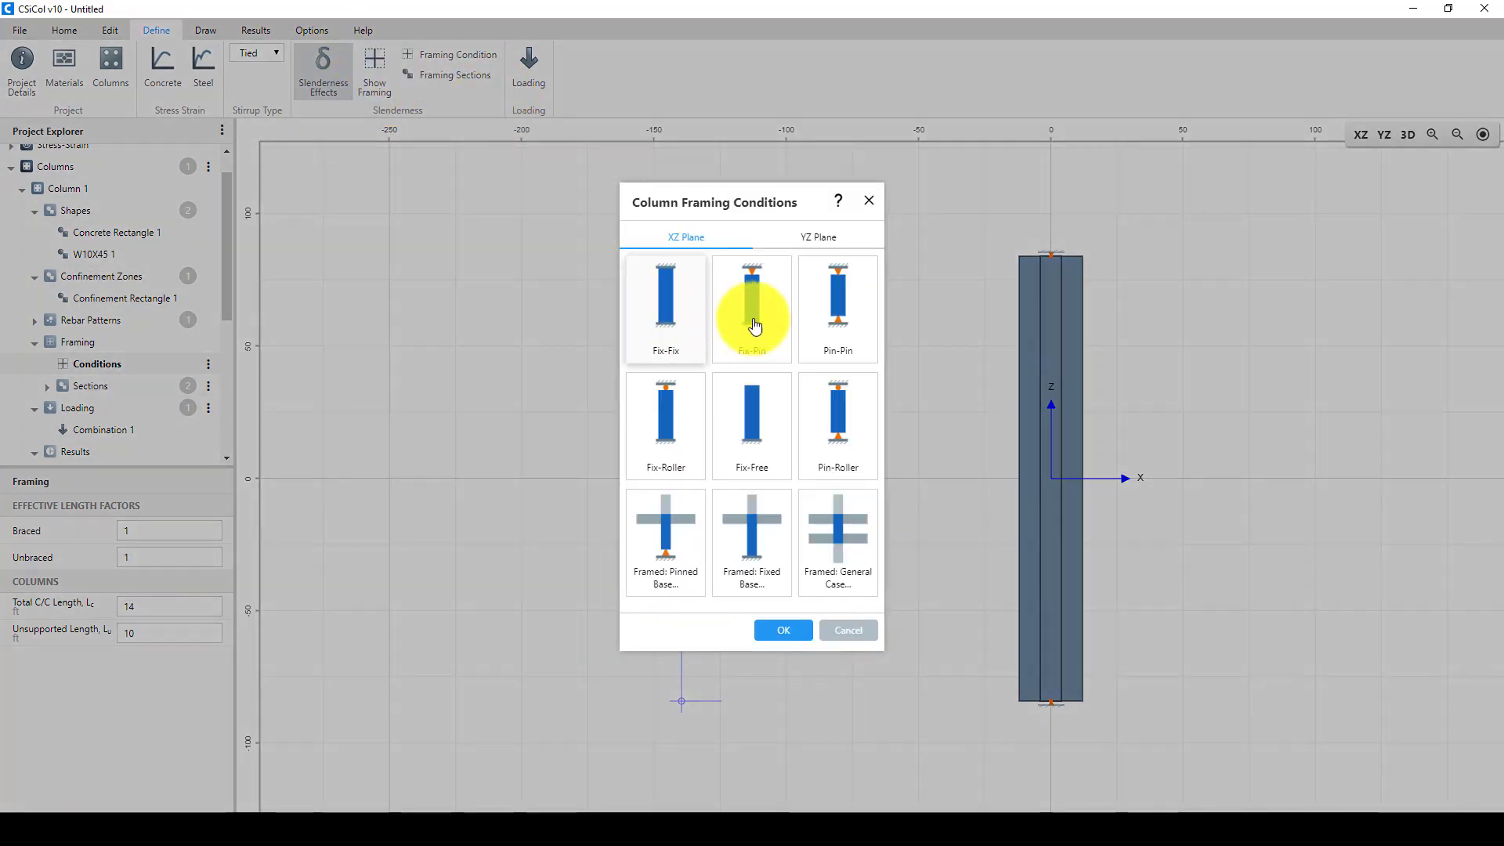
{"action": "left_click", "coordinate": [757, 321]}
{"action": "left_click", "coordinate": [784, 630]}
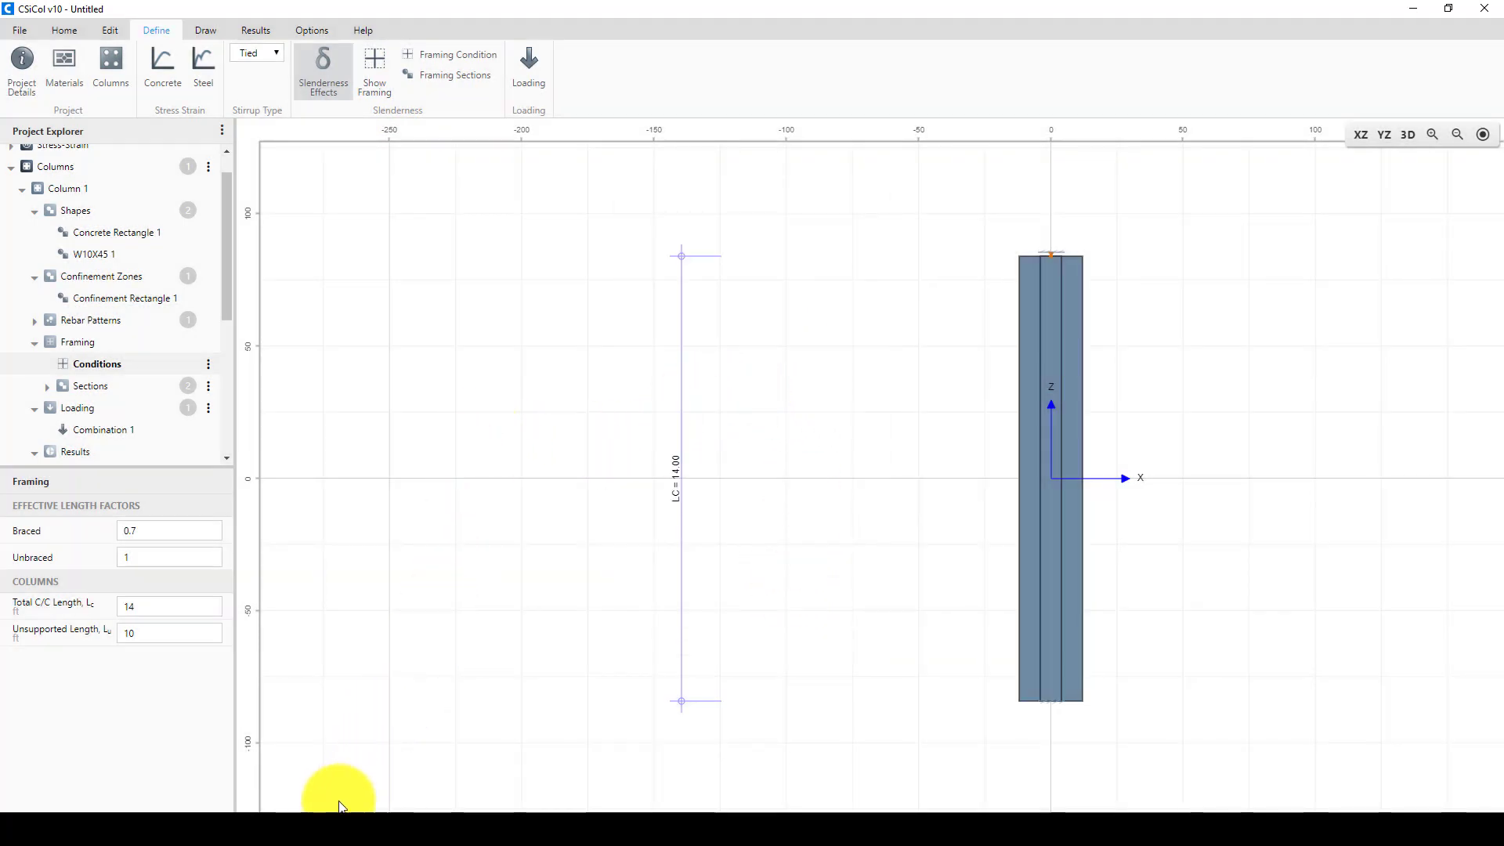
Switch to Adobe Acrobat to review the example PDF's results comparison table, and return to CSiCol
{"action": "left_click", "coordinate": [309, 827]}
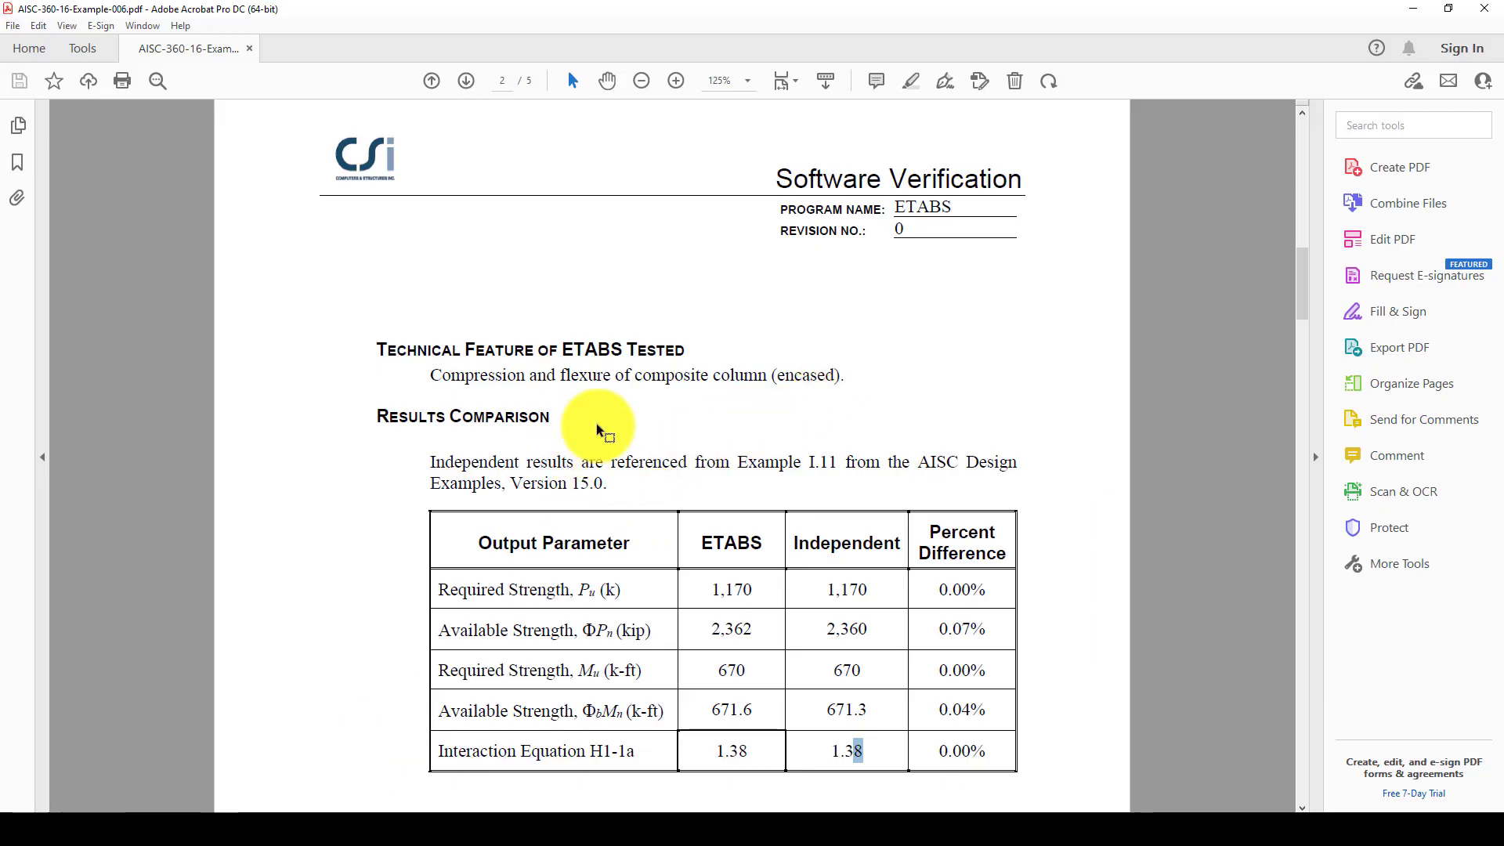
{"action": "mouse_move", "coordinate": [648, 815]}
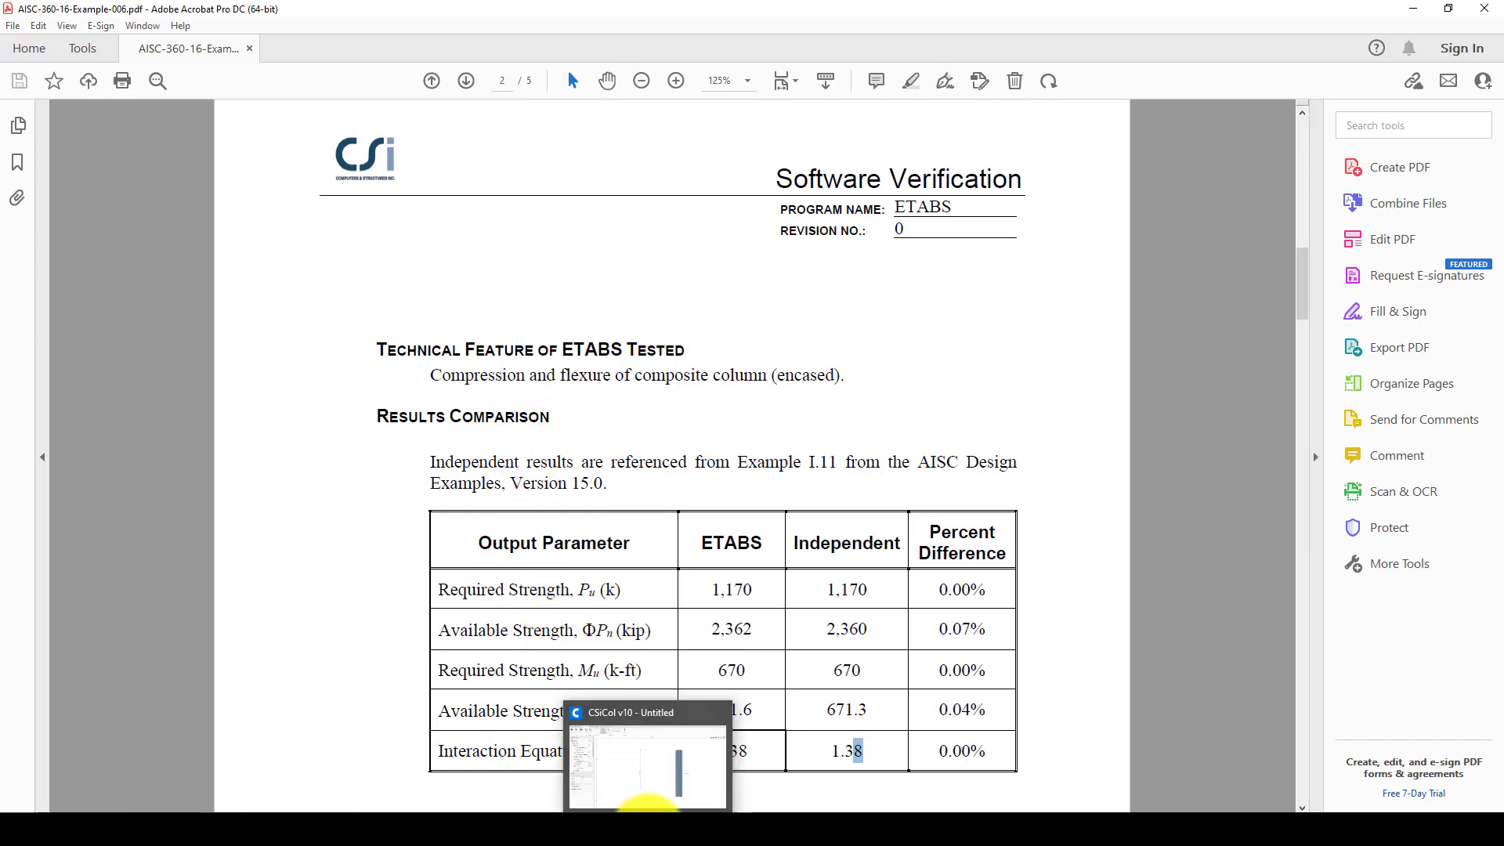
{"action": "left_click", "coordinate": [647, 815]}
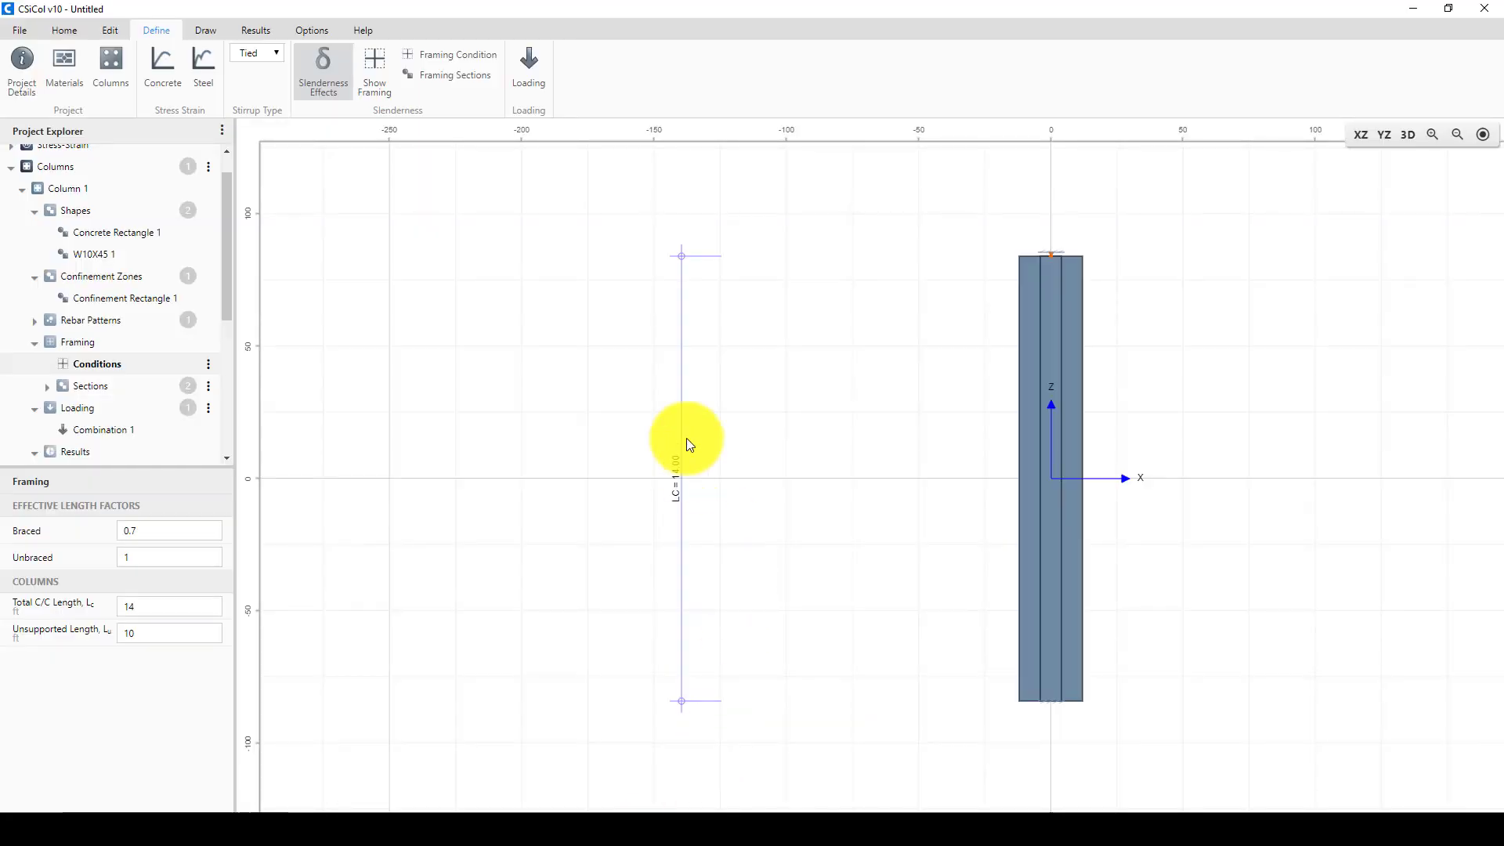
{"action": "mouse_move", "coordinate": [651, 815]}
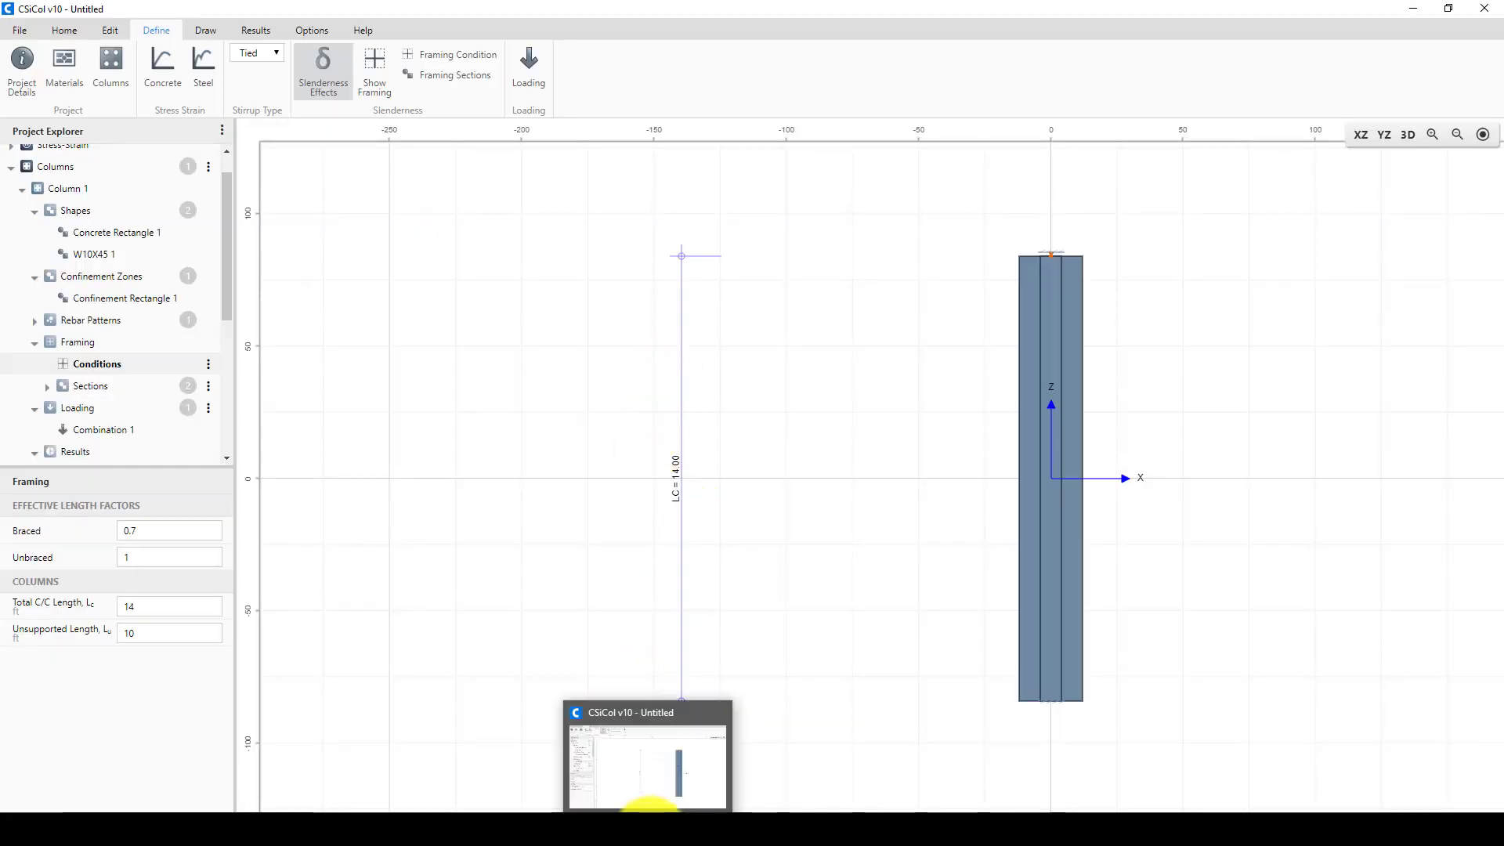
Examine the detailed capacity results for the Fix-Pin column and review Combination 1's loading along X and Y
{"action": "left_click", "coordinate": [258, 37]}
{"action": "left_click", "coordinate": [420, 72]}
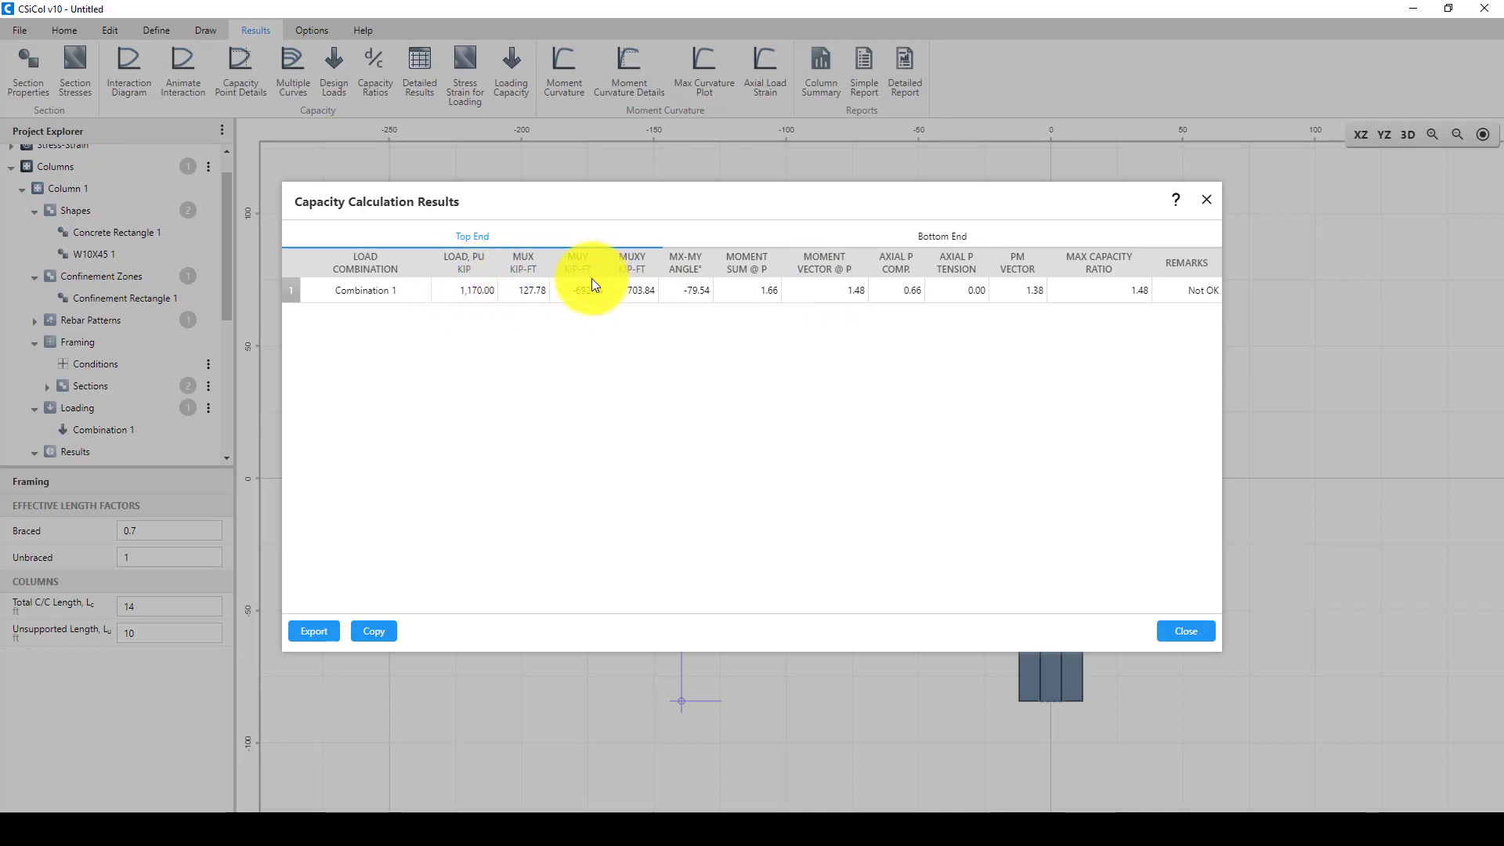
{"action": "left_click", "coordinate": [1186, 630]}
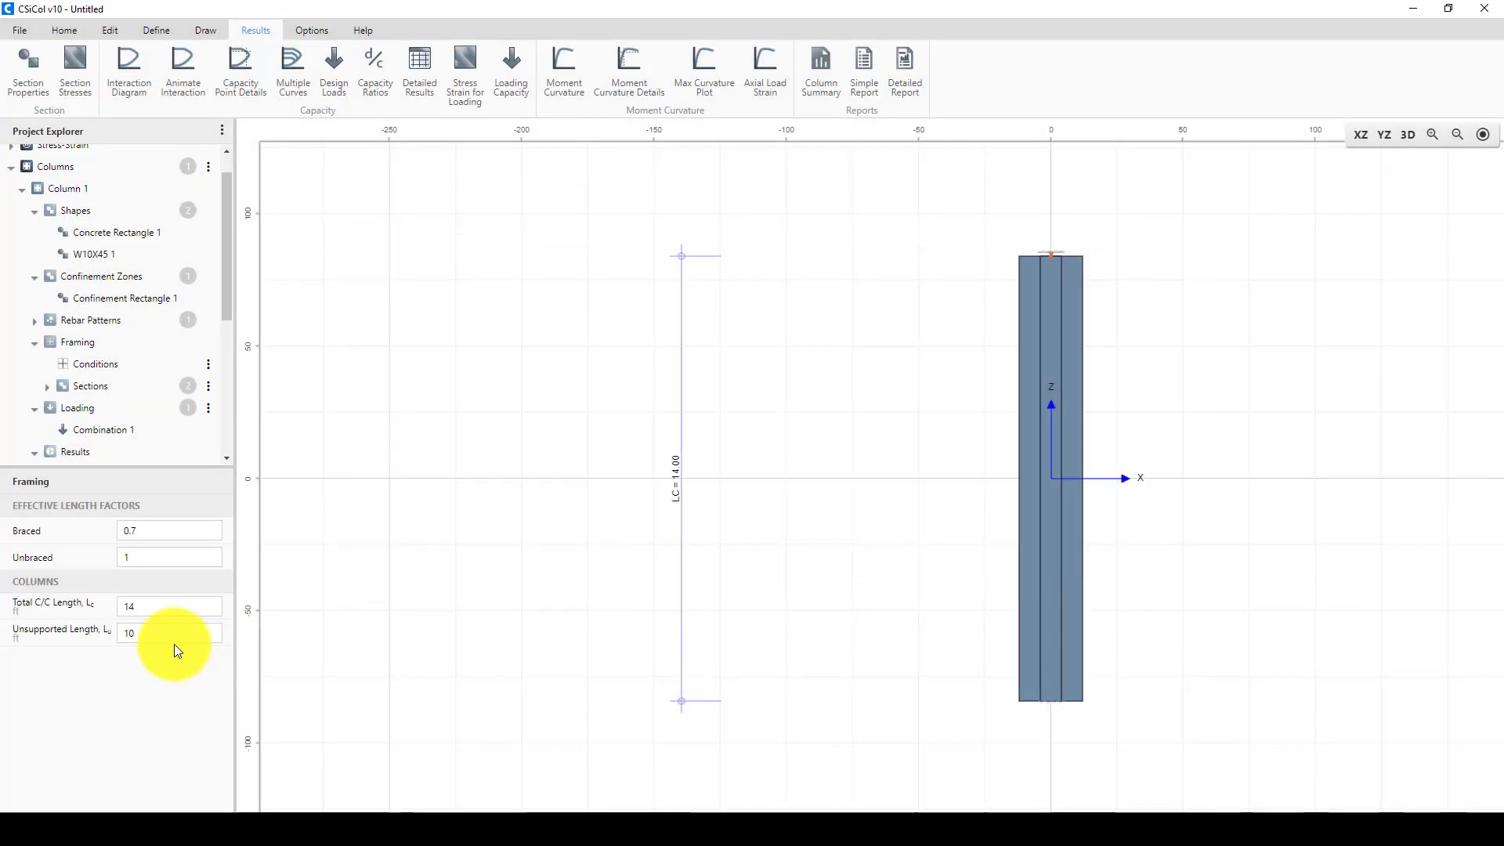
{"action": "left_click", "coordinate": [129, 430]}
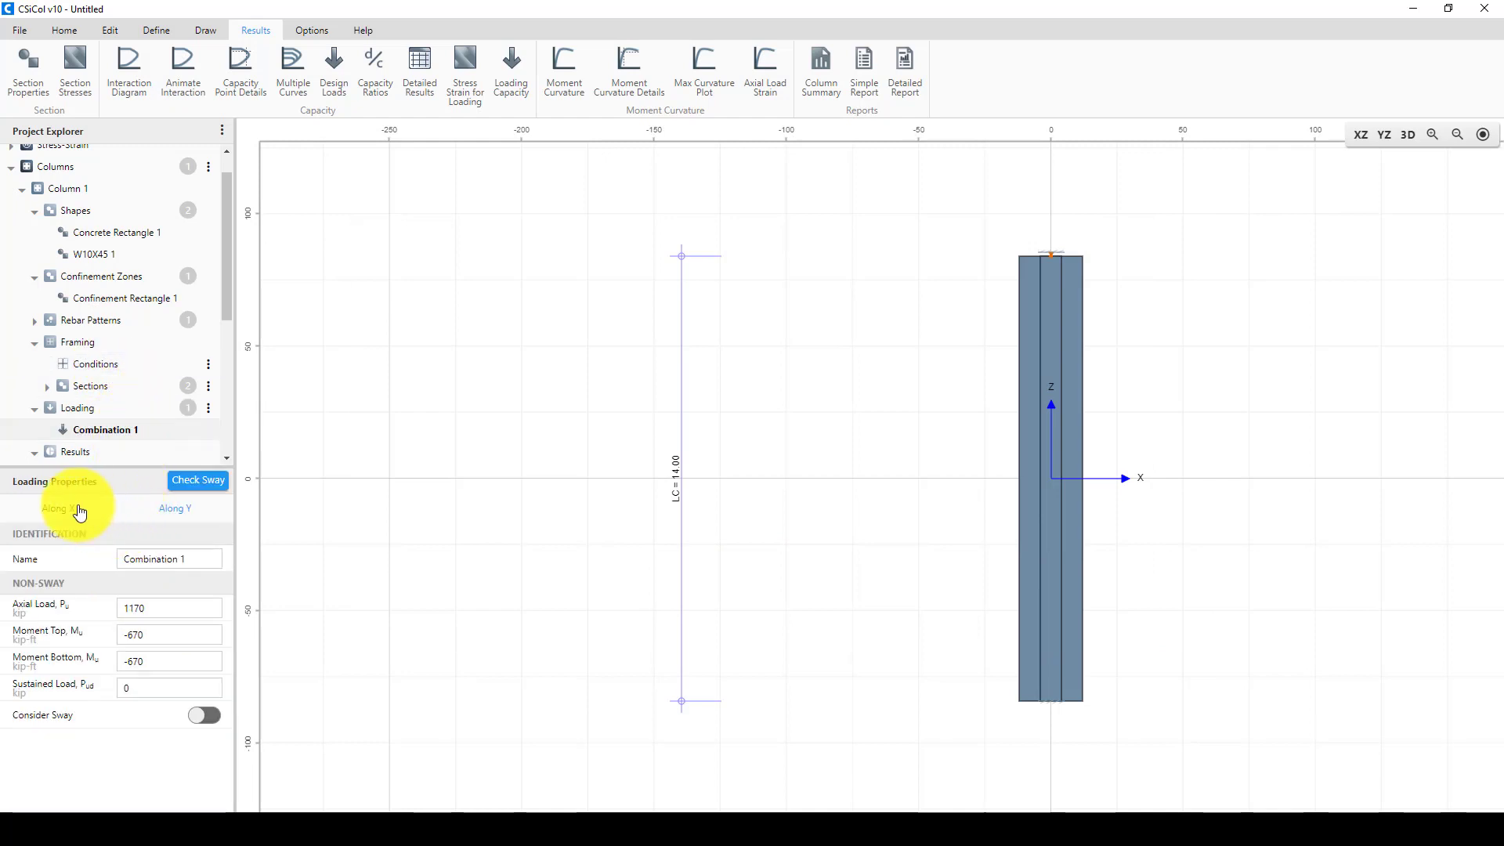
{"action": "left_click", "coordinate": [168, 509]}
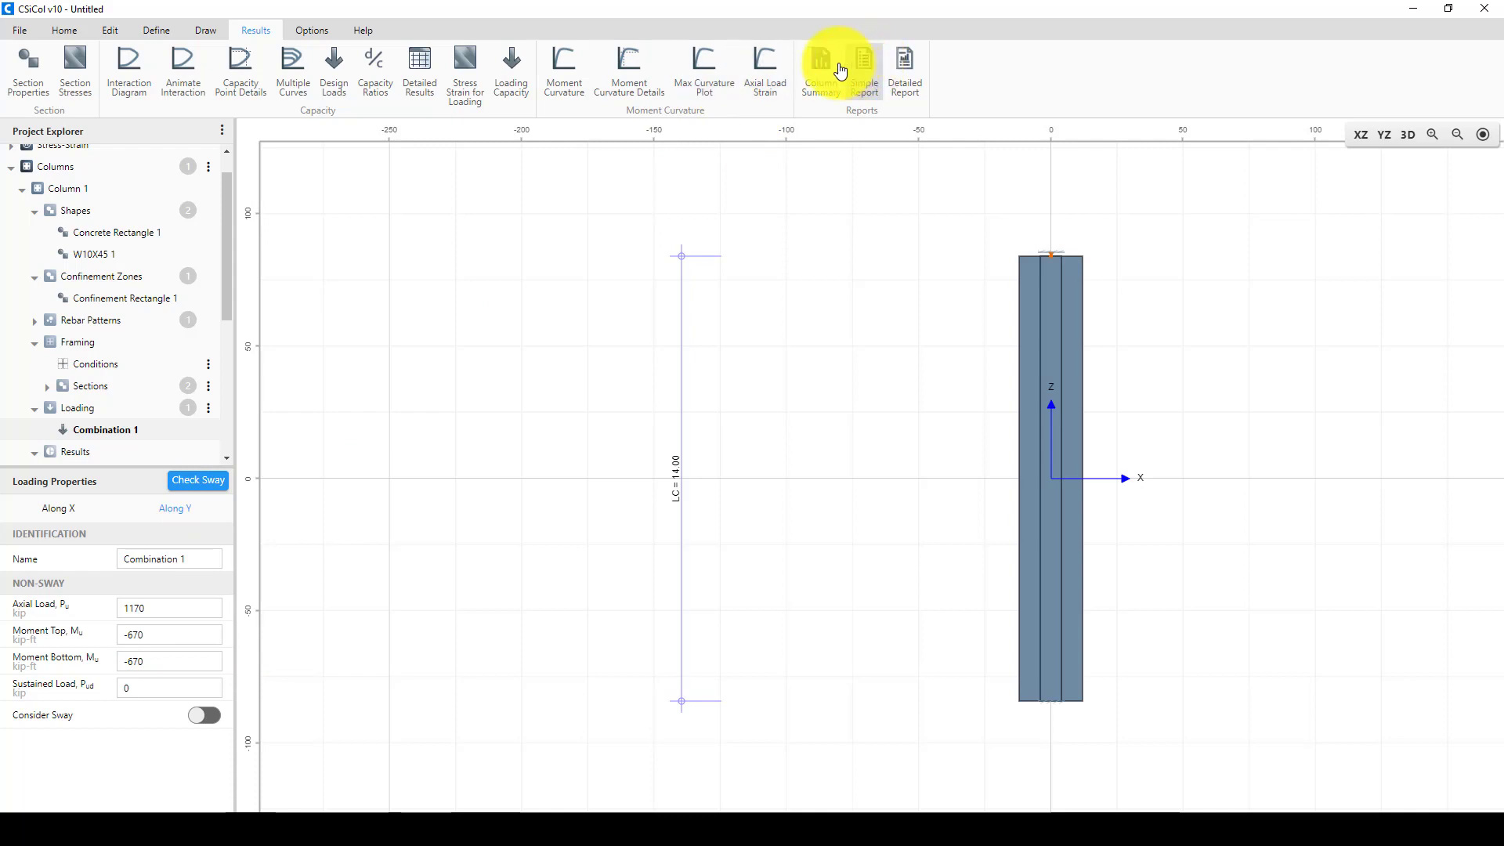
Review Combination 1's detailed capacity results and compare the capacity ratio with the example PDF's results comparison table in Adobe Acrobat
{"action": "left_click", "coordinate": [424, 68]}
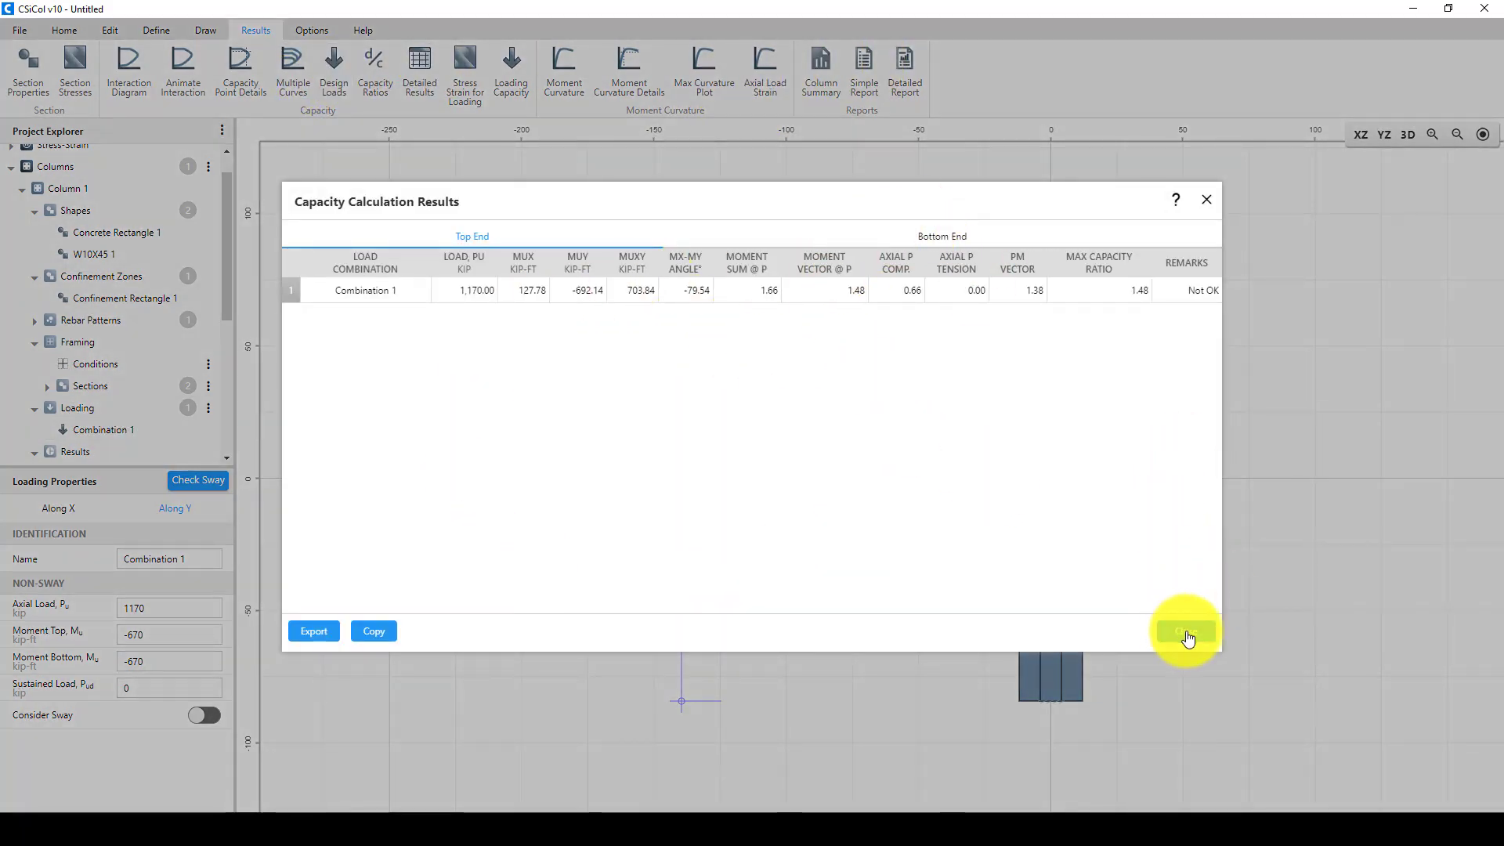
{"action": "left_click_drag", "start_coordinate": [1089, 207], "coordinate": [658, 218]}
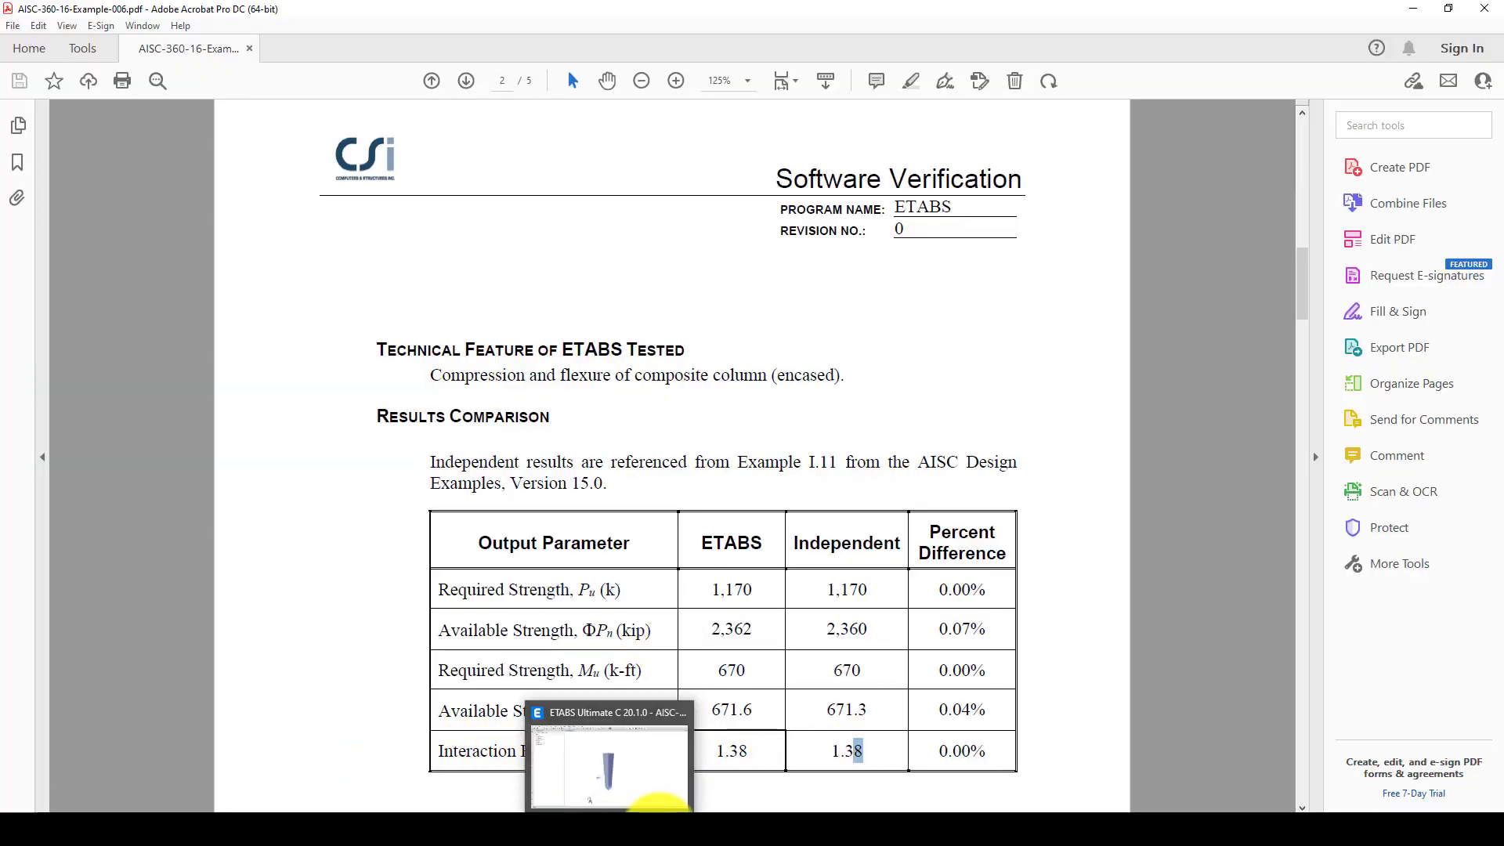
{"action": "left_click", "coordinate": [604, 755]}
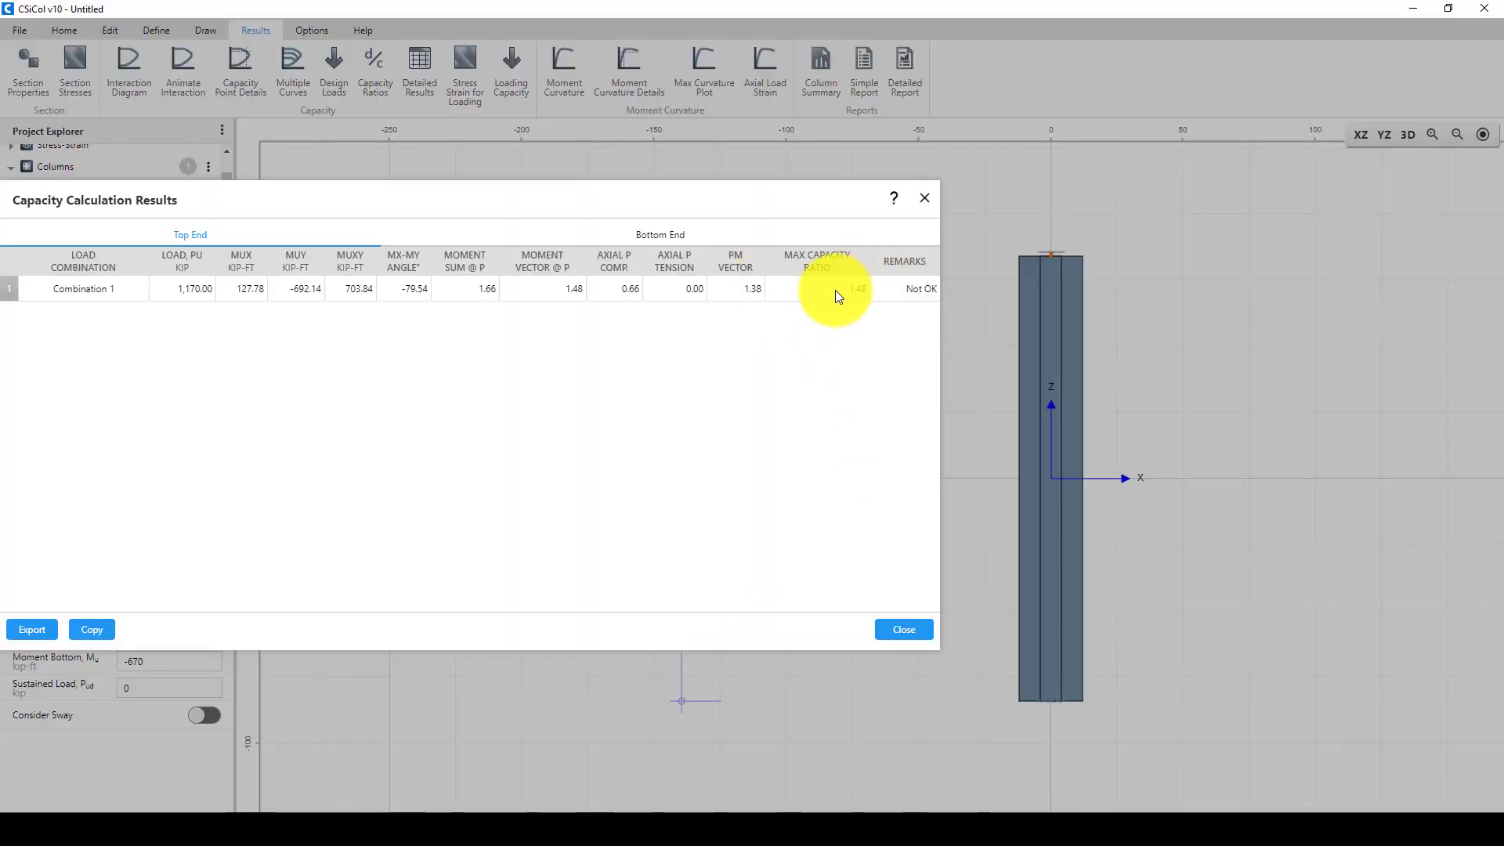
{"action": "left_click", "coordinate": [909, 631]}
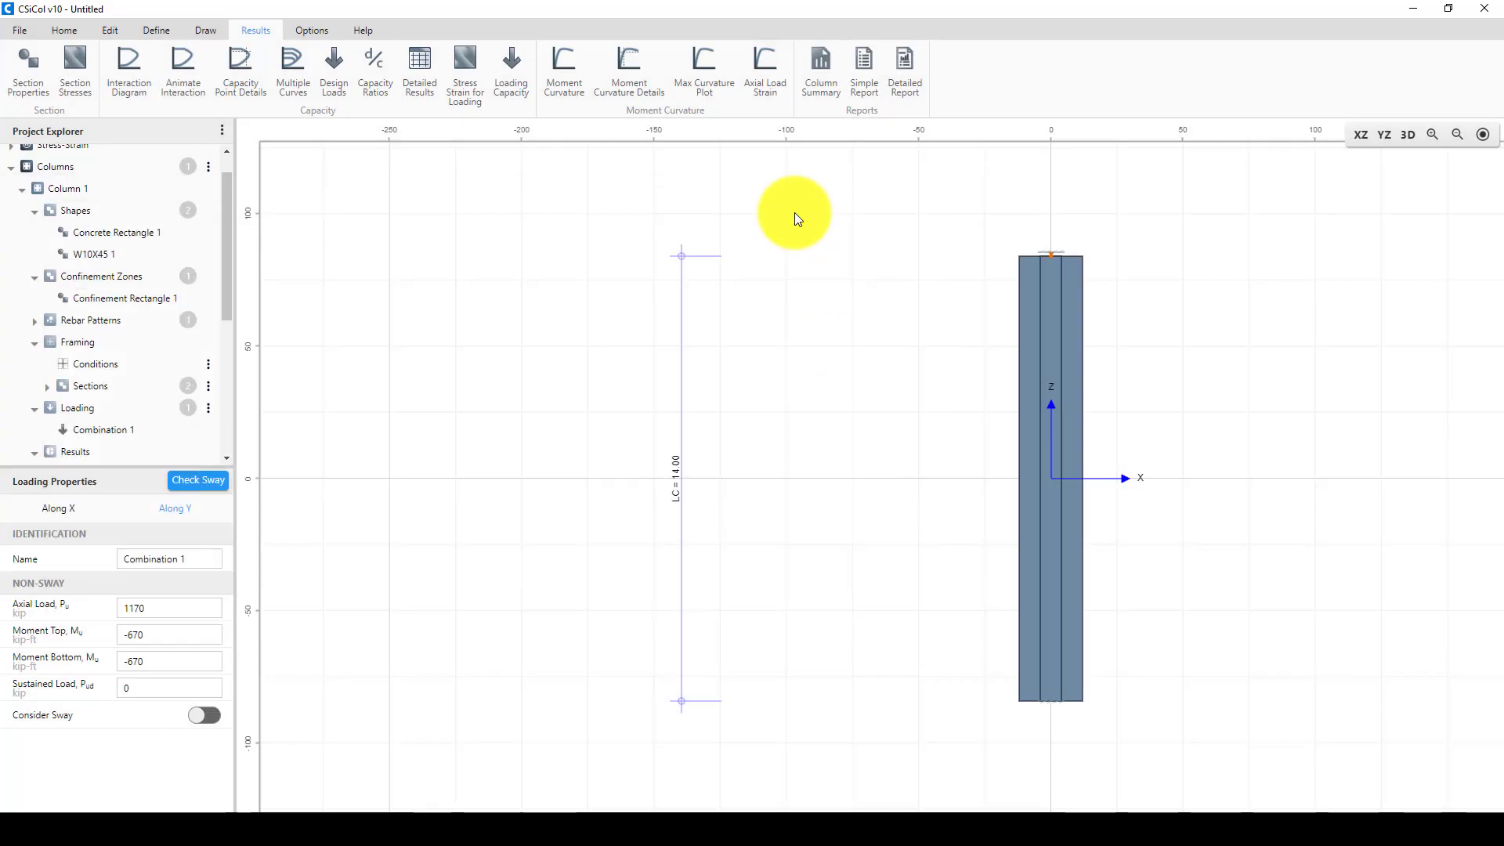
Try to run Auto Design on the encased composite column
{"action": "left_click", "coordinate": [154, 31]}
{"action": "left_click", "coordinate": [64, 31]}
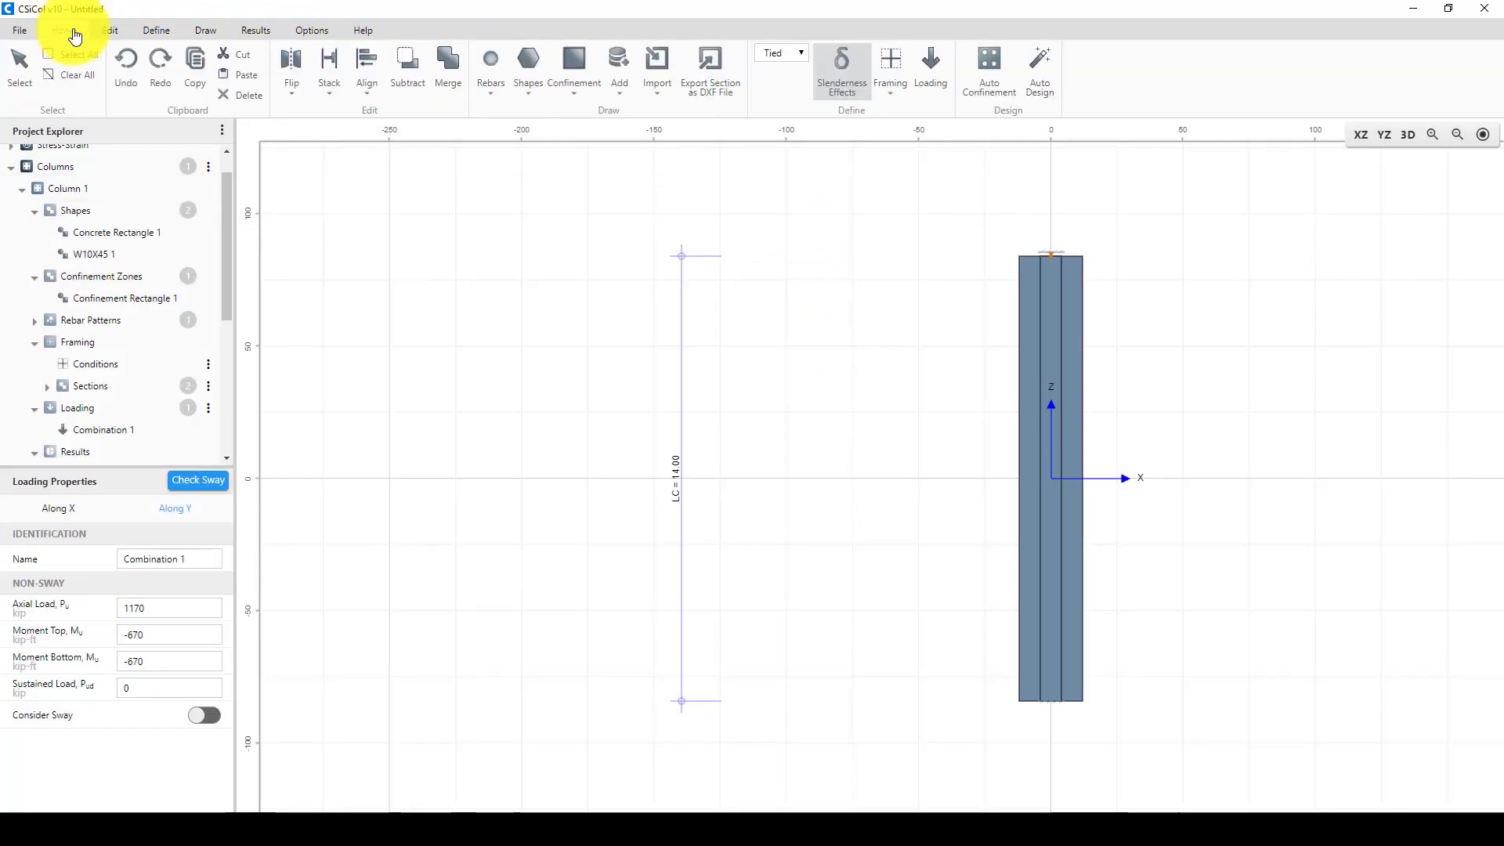
{"action": "left_click", "coordinate": [1042, 81]}
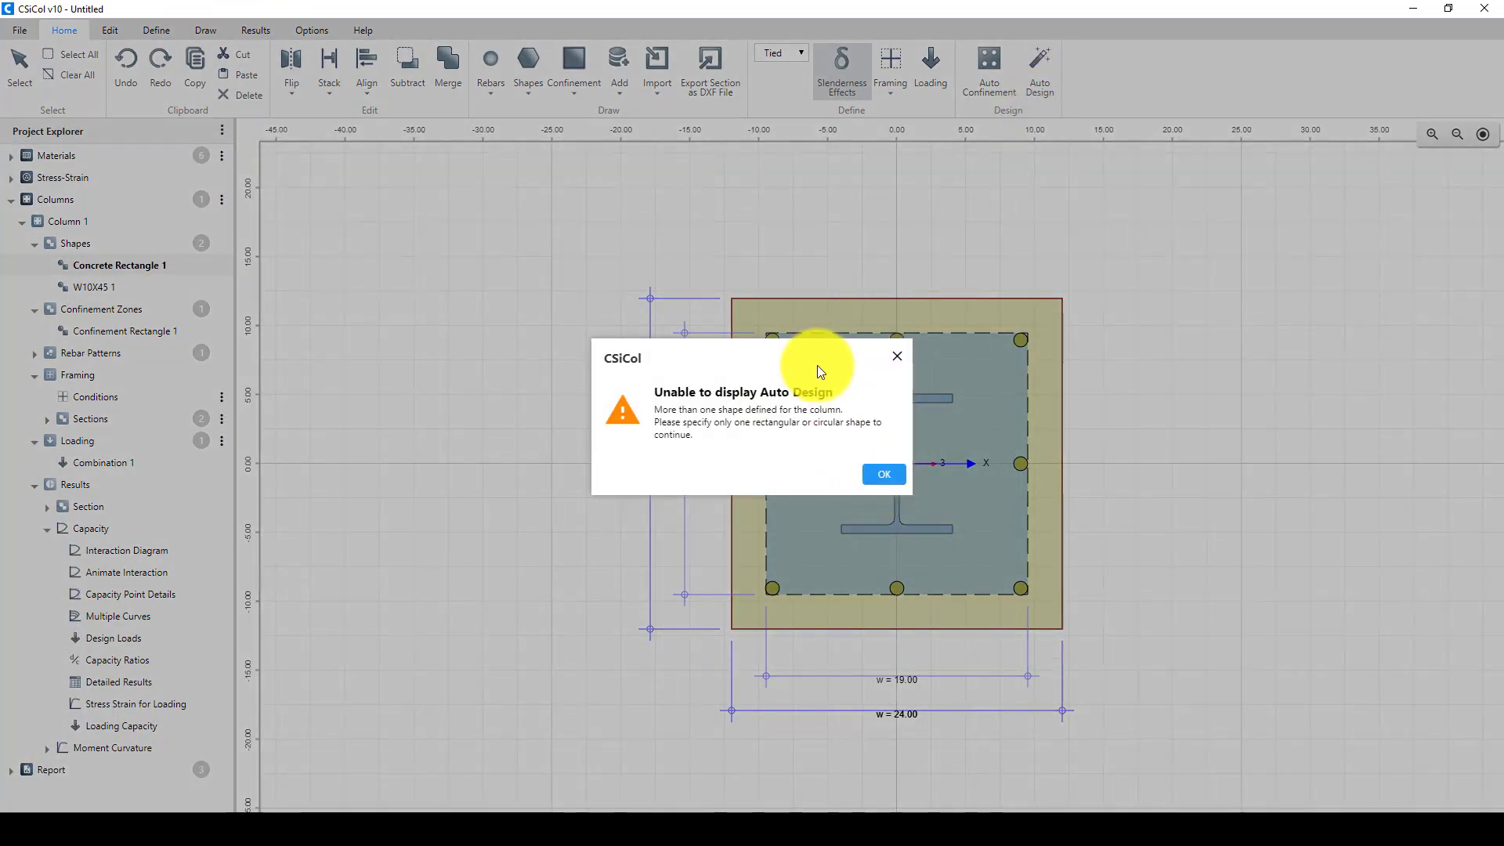
{"action": "left_click_drag", "start_coordinate": [816, 365], "coordinate": [670, 345]}
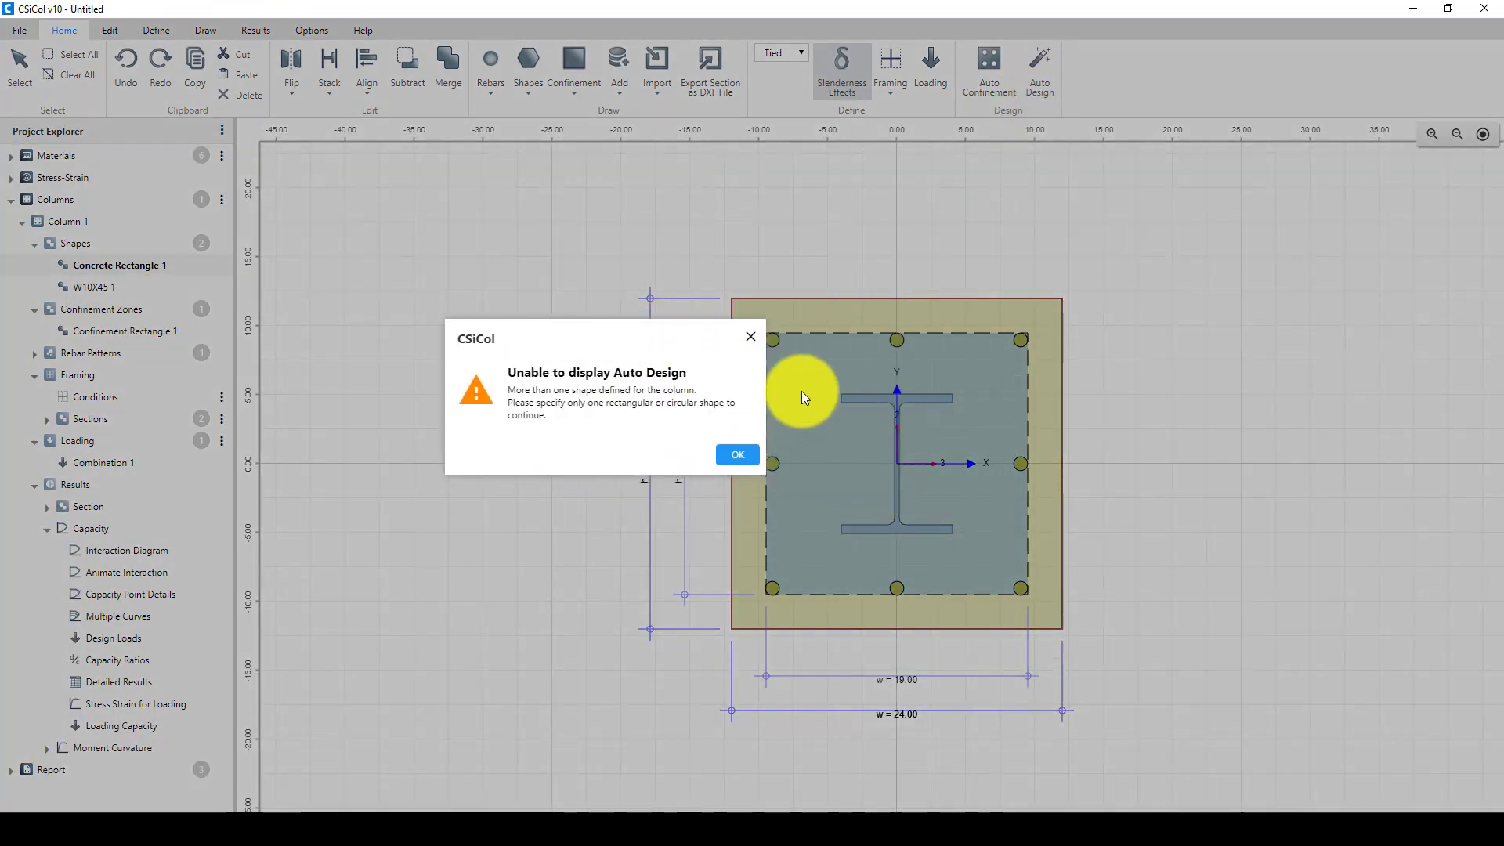
{"action": "left_click", "coordinate": [740, 457]}
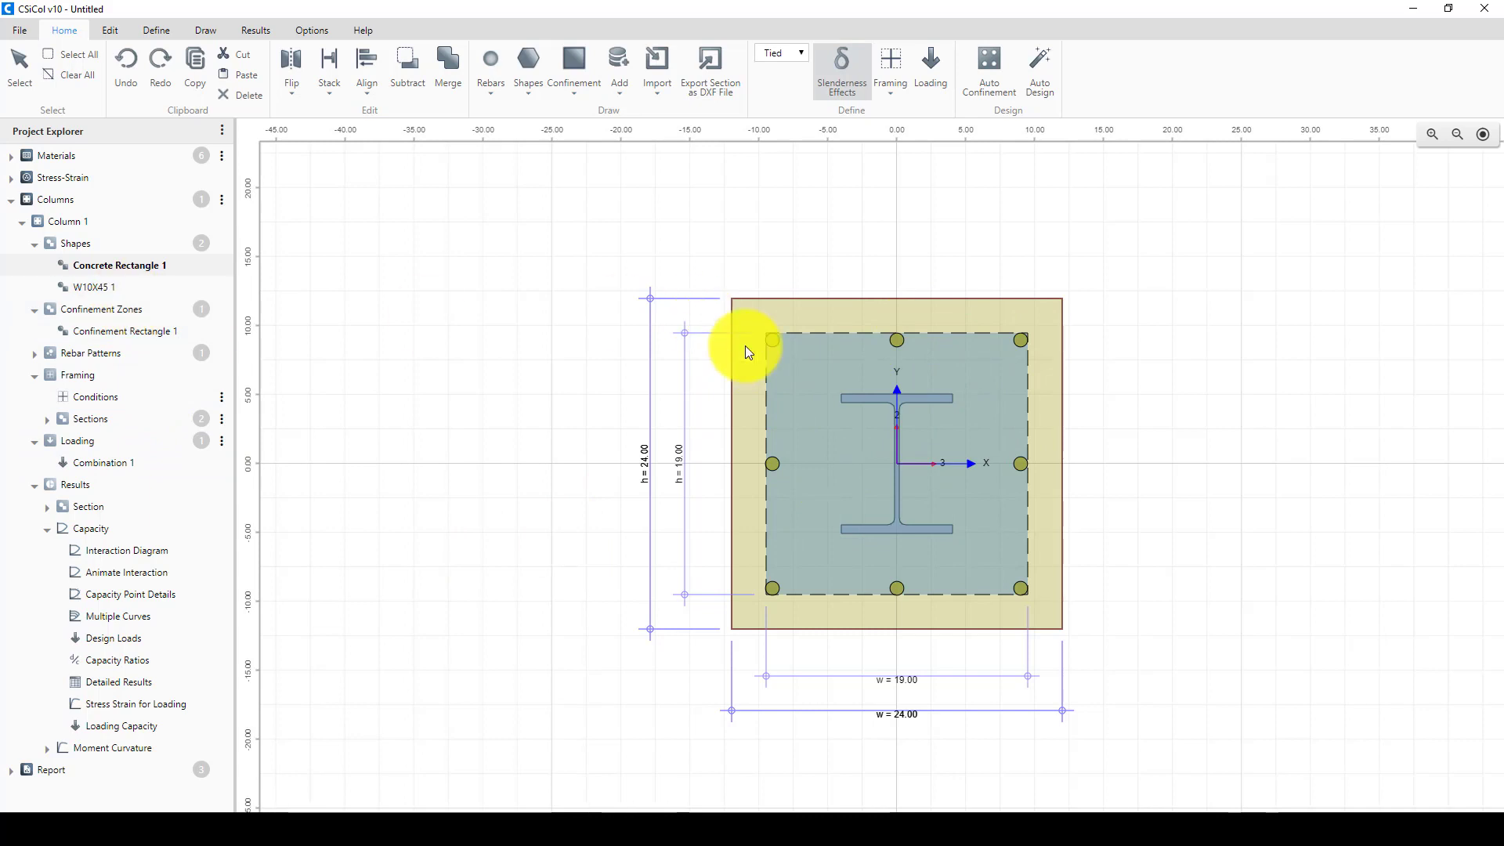
Set the rectangular rebar pattern to 2 bars along both 2 and 3, and check the detailed capacity results
{"action": "left_click", "coordinate": [774, 338]}
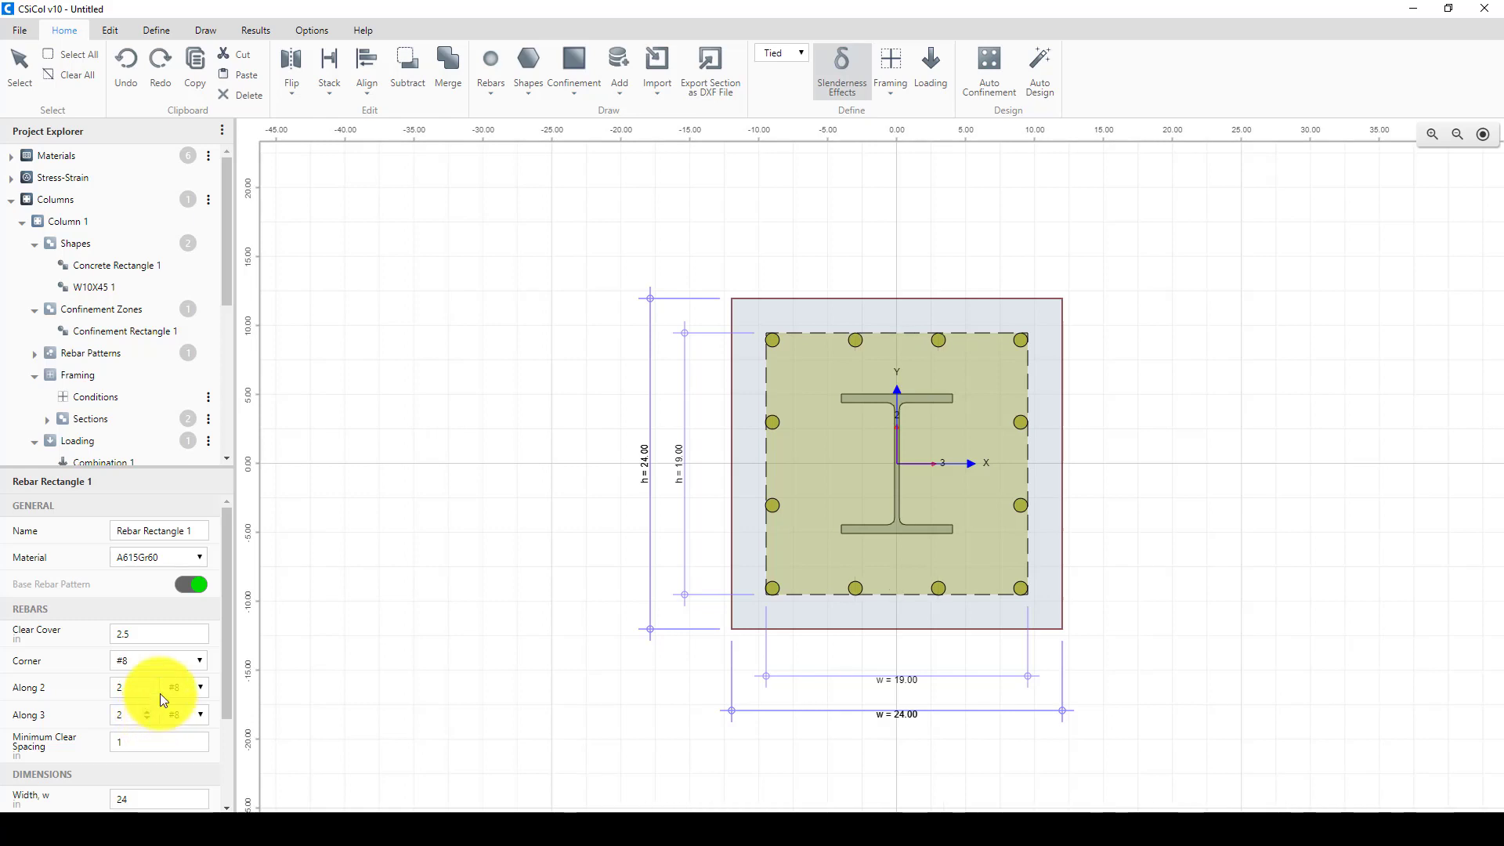
{"action": "left_click", "coordinate": [252, 31]}
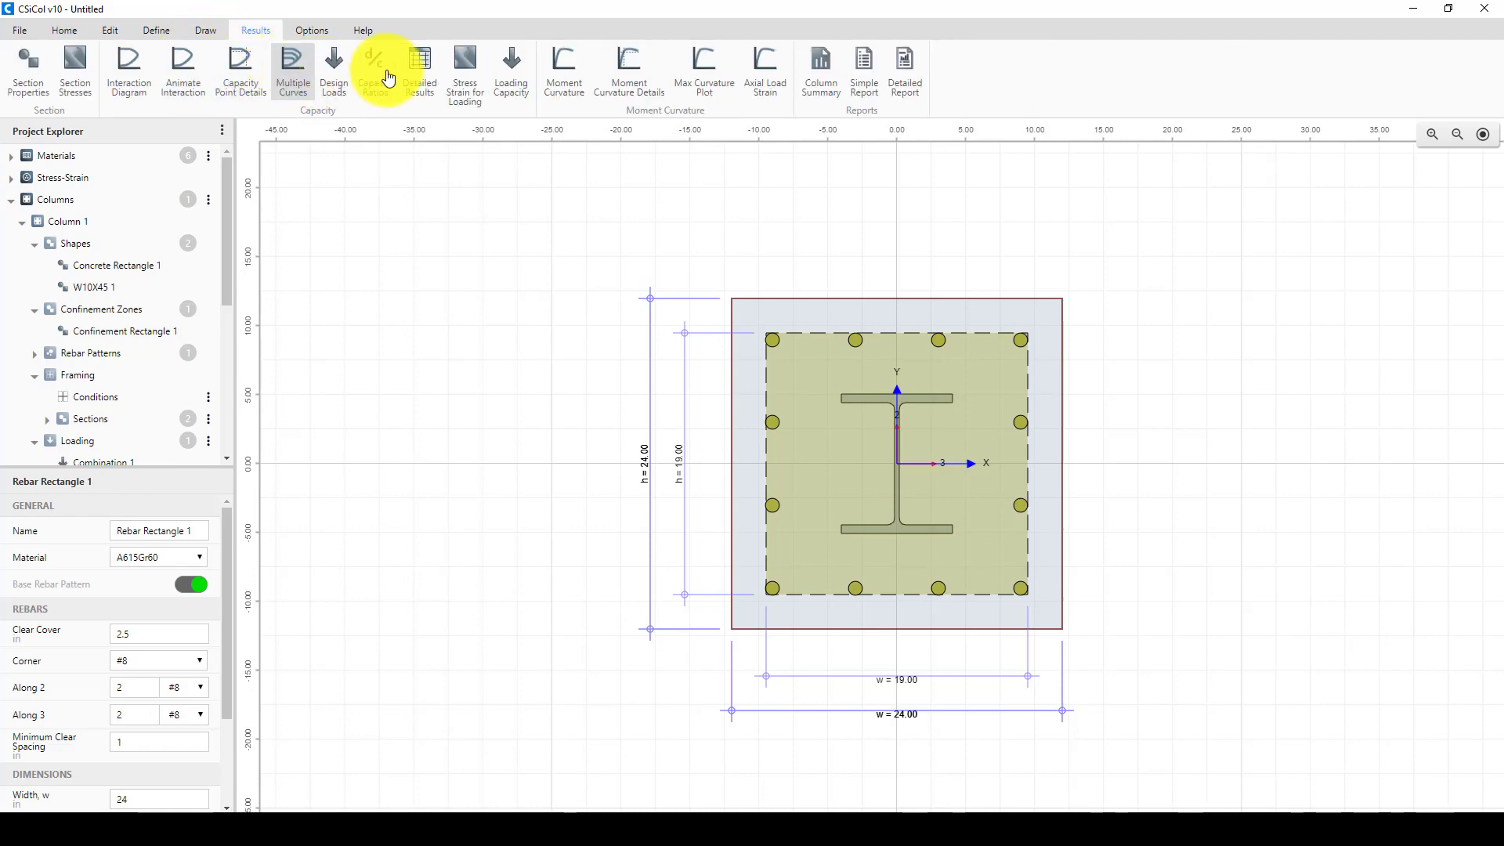
{"action": "left_click", "coordinate": [421, 72]}
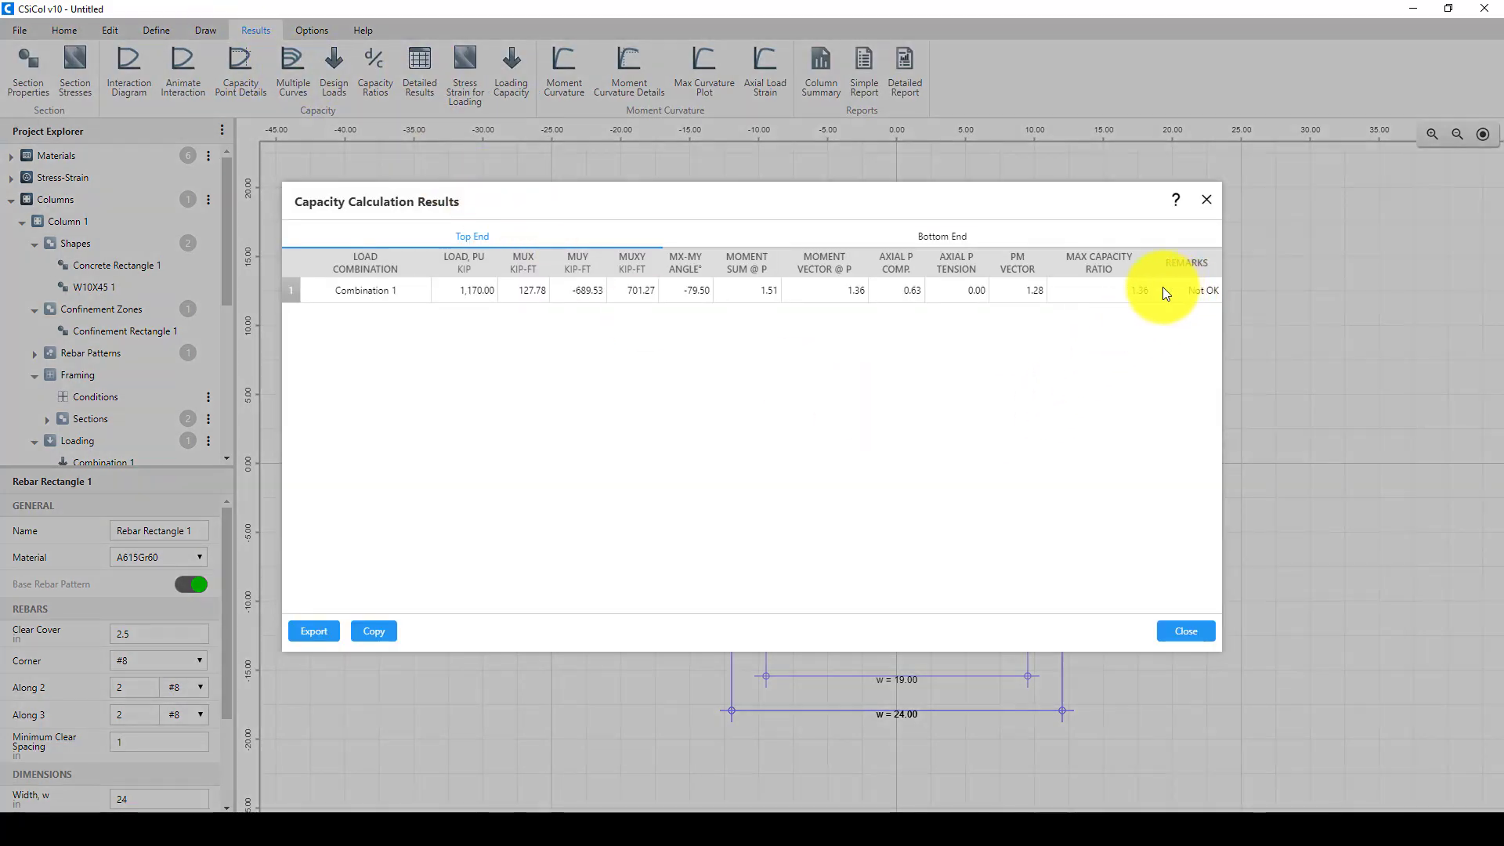
{"action": "left_click", "coordinate": [1185, 632]}
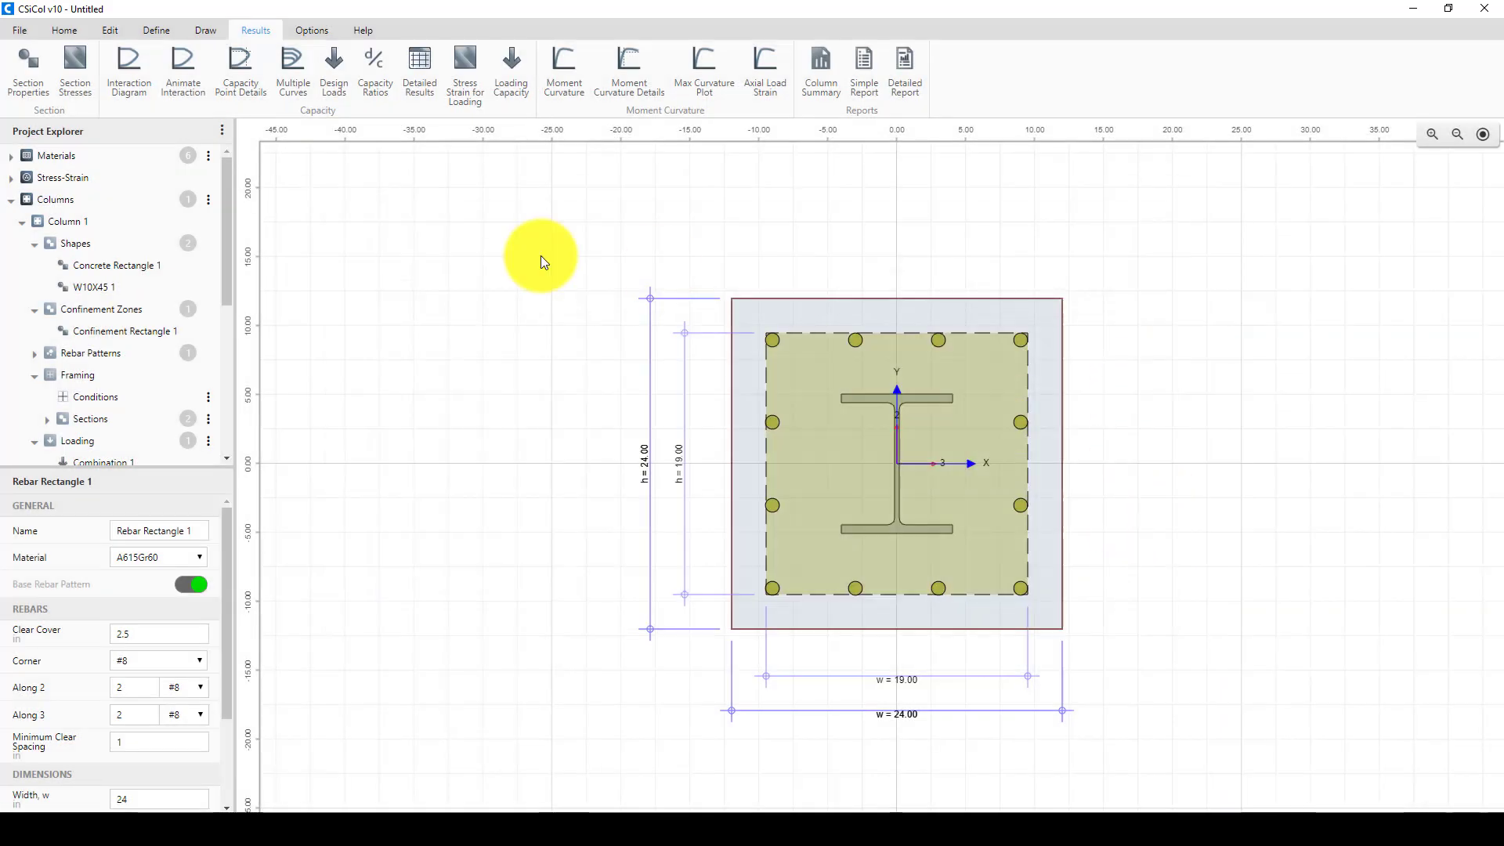
Set the rebar pattern to #10 corner bars and 3 #10 bars along both 2 and 3, and check the capacity calculation results
{"action": "left_click", "coordinate": [197, 658]}
{"action": "left_click", "coordinate": [163, 604]}
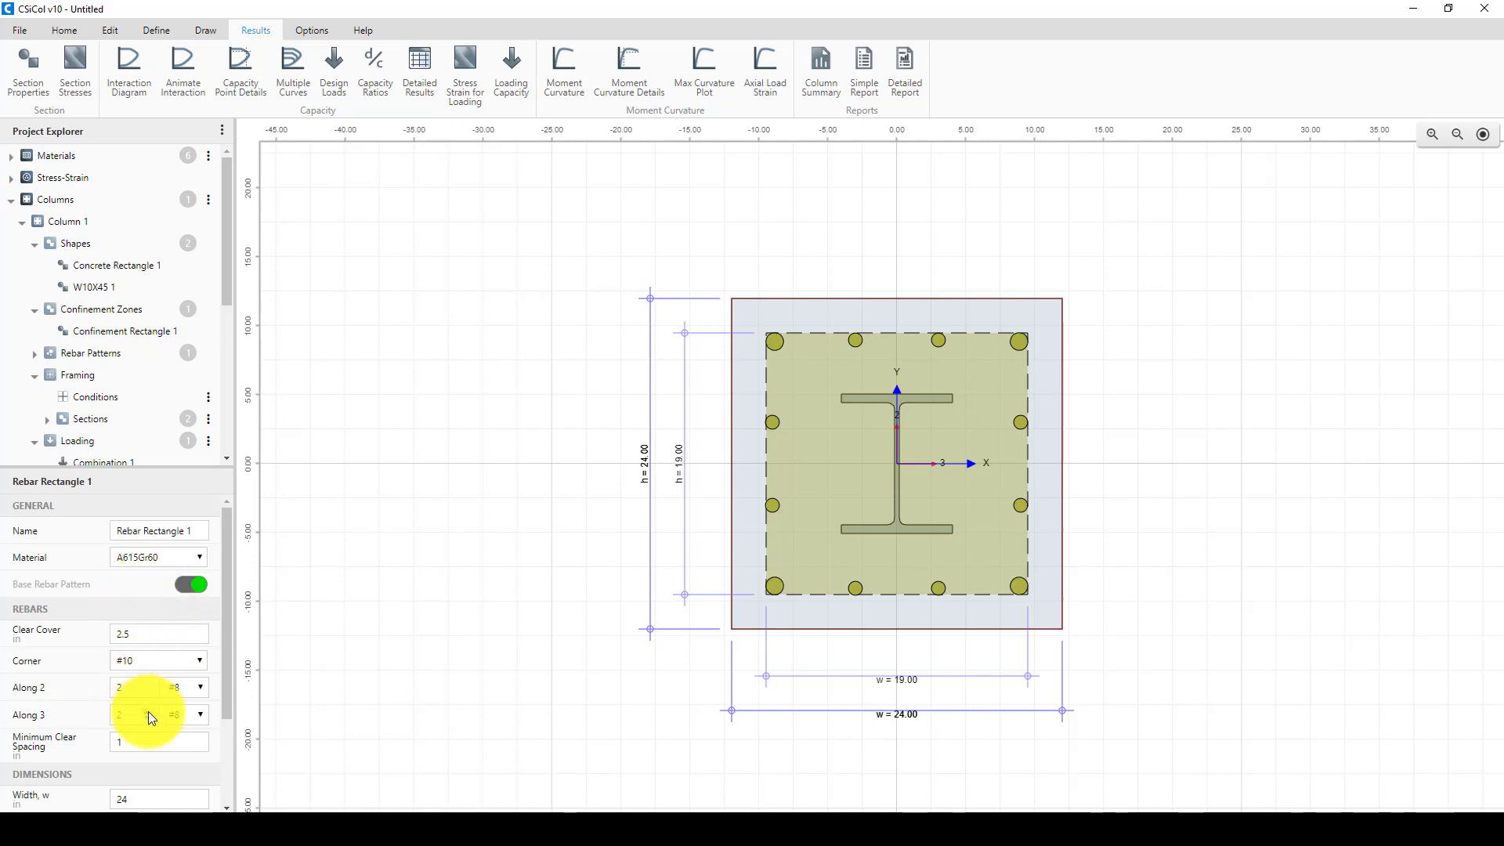
{"action": "left_click", "coordinate": [147, 684]}
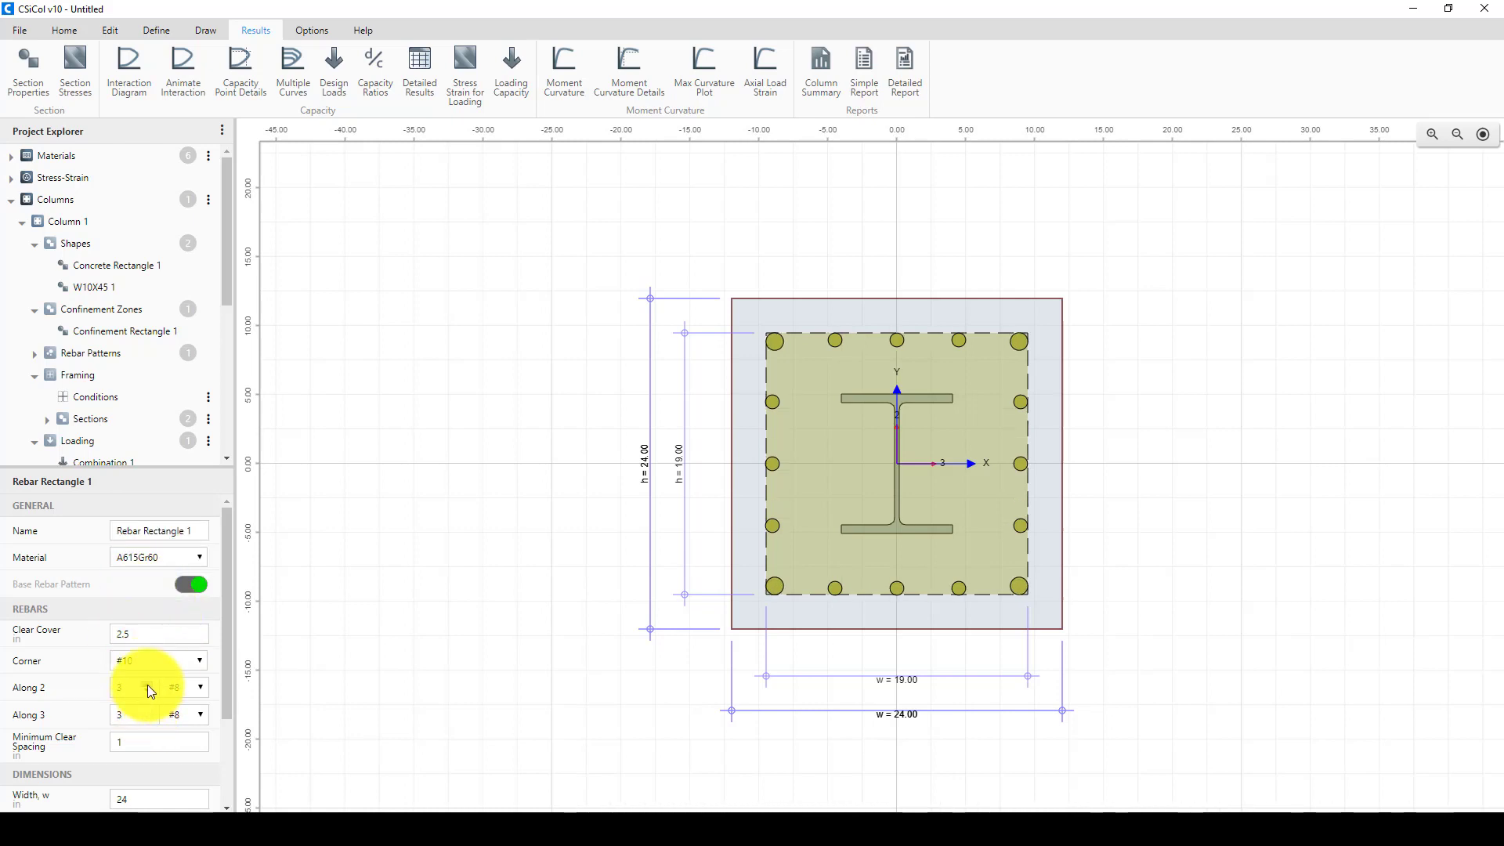
{"action": "left_click", "coordinate": [197, 692]}
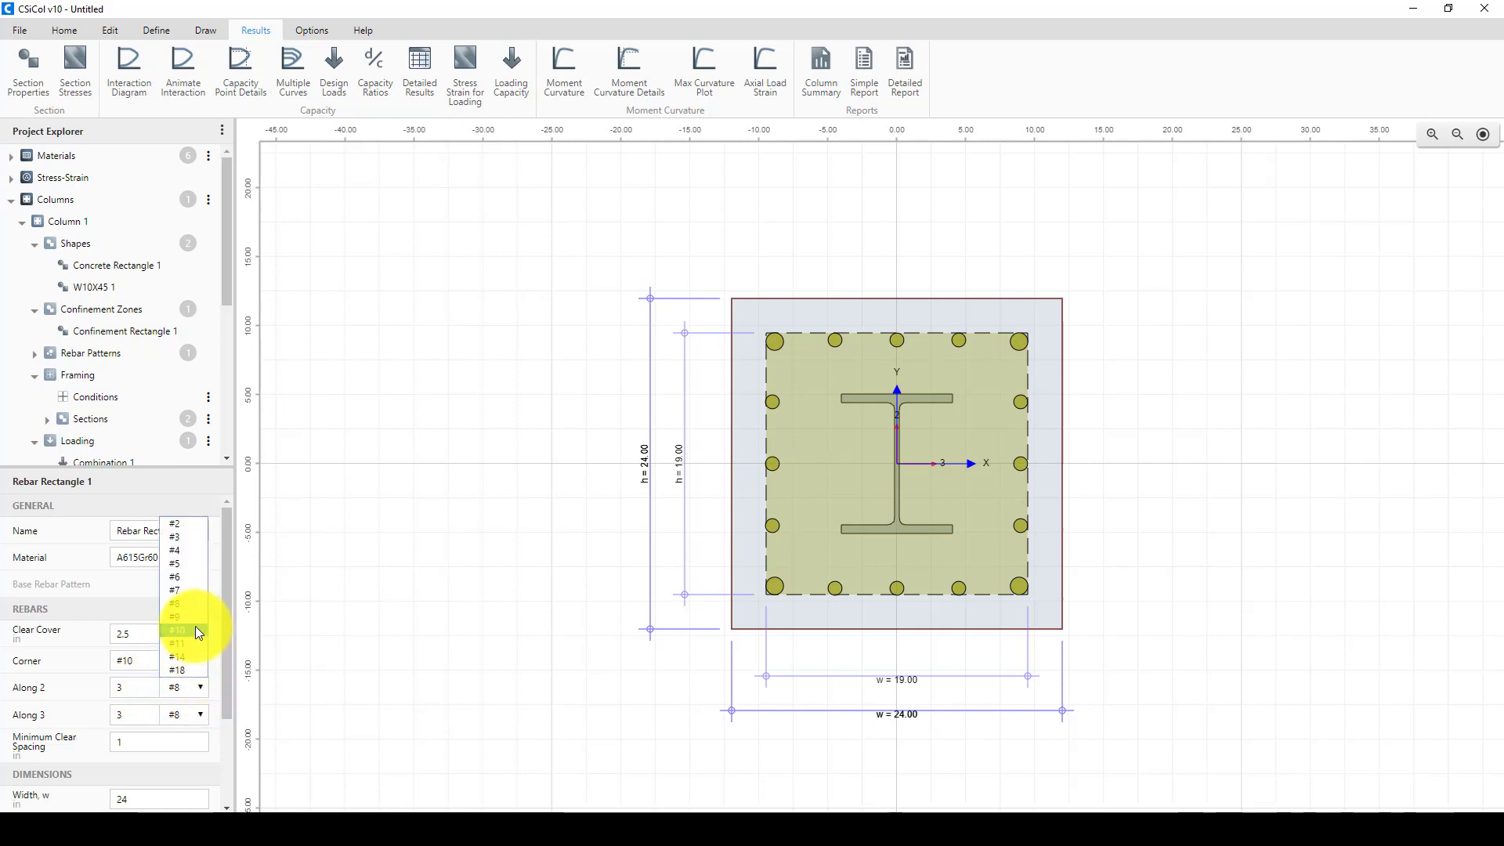
{"action": "left_click", "coordinate": [197, 631]}
{"action": "left_click", "coordinate": [198, 717]}
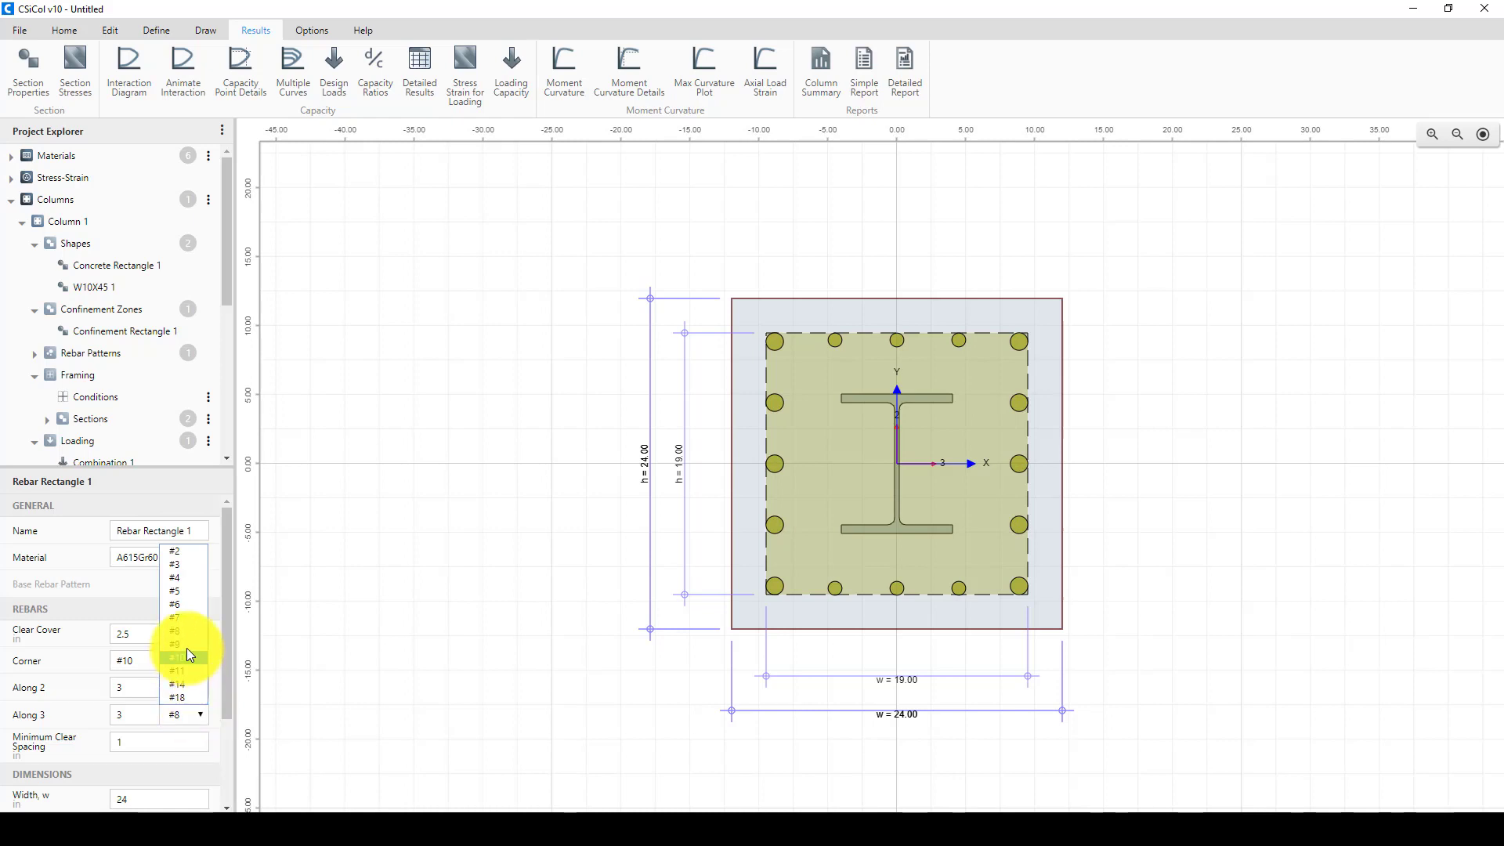
{"action": "left_click", "coordinate": [188, 656]}
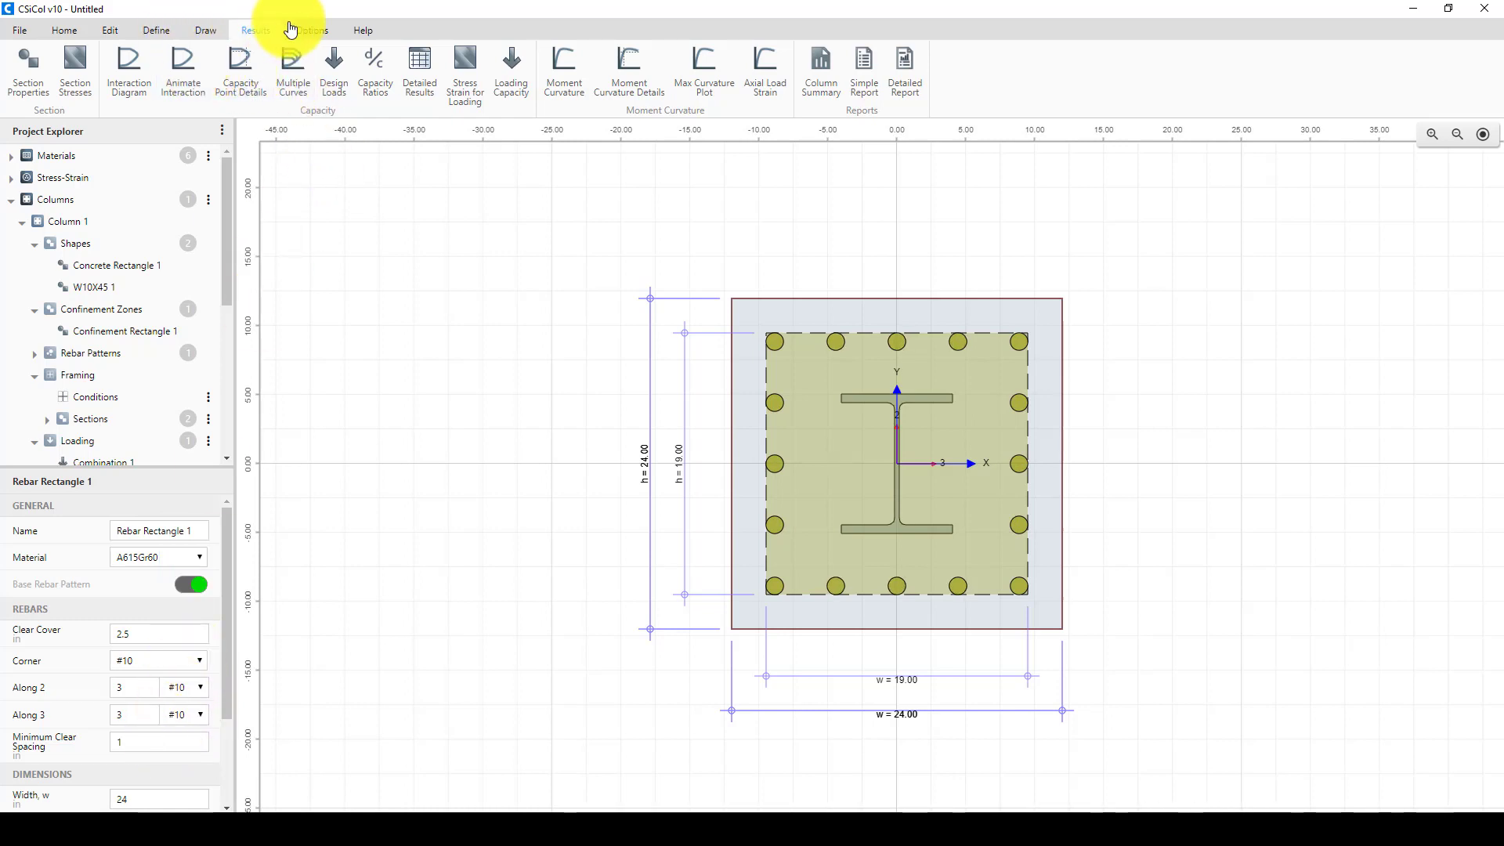
{"action": "left_click", "coordinate": [372, 71]}
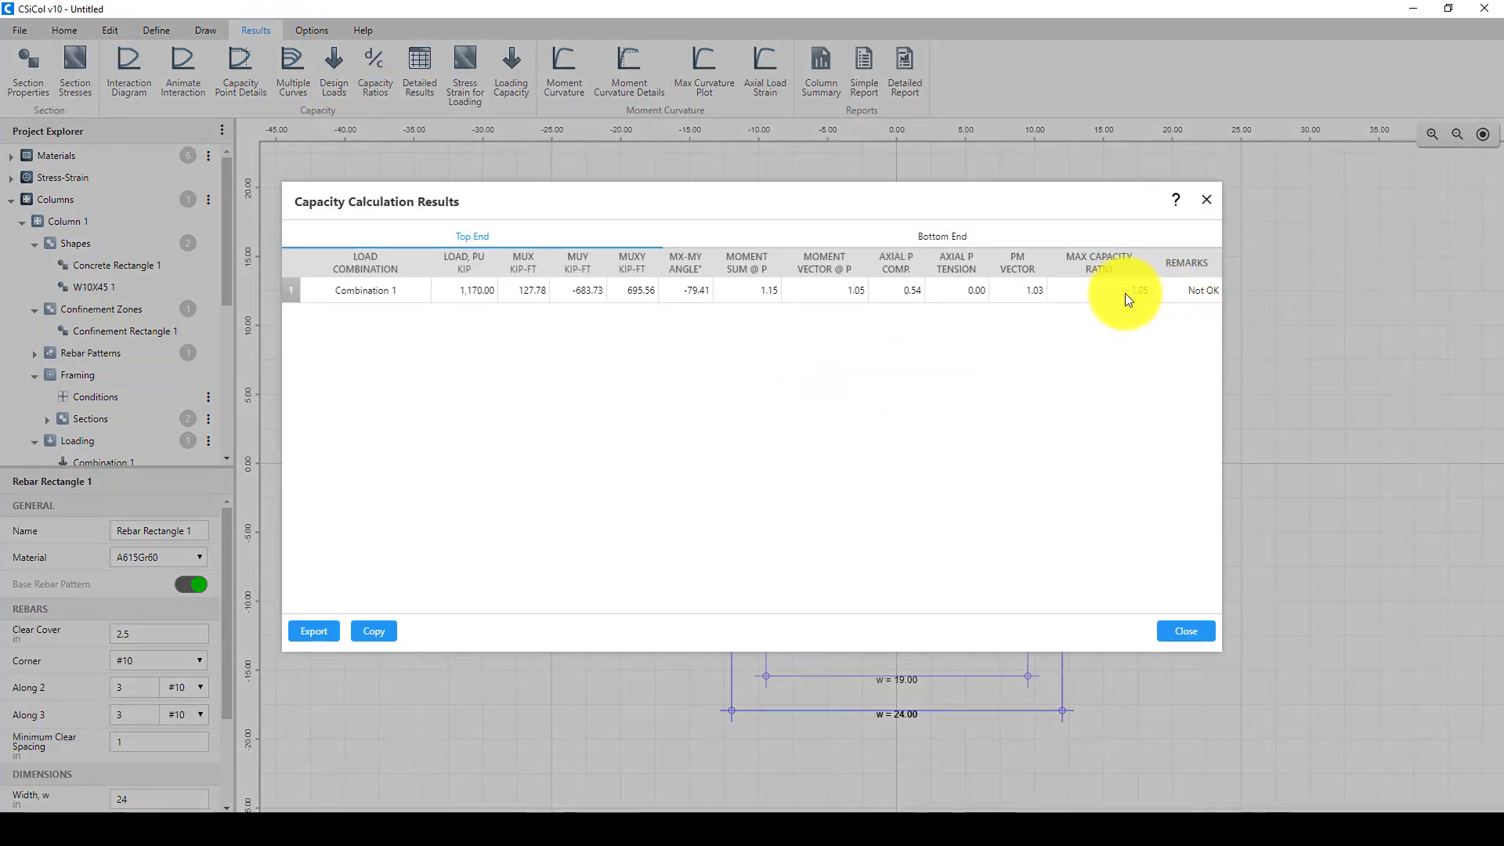
{"action": "left_click", "coordinate": [1187, 633]}
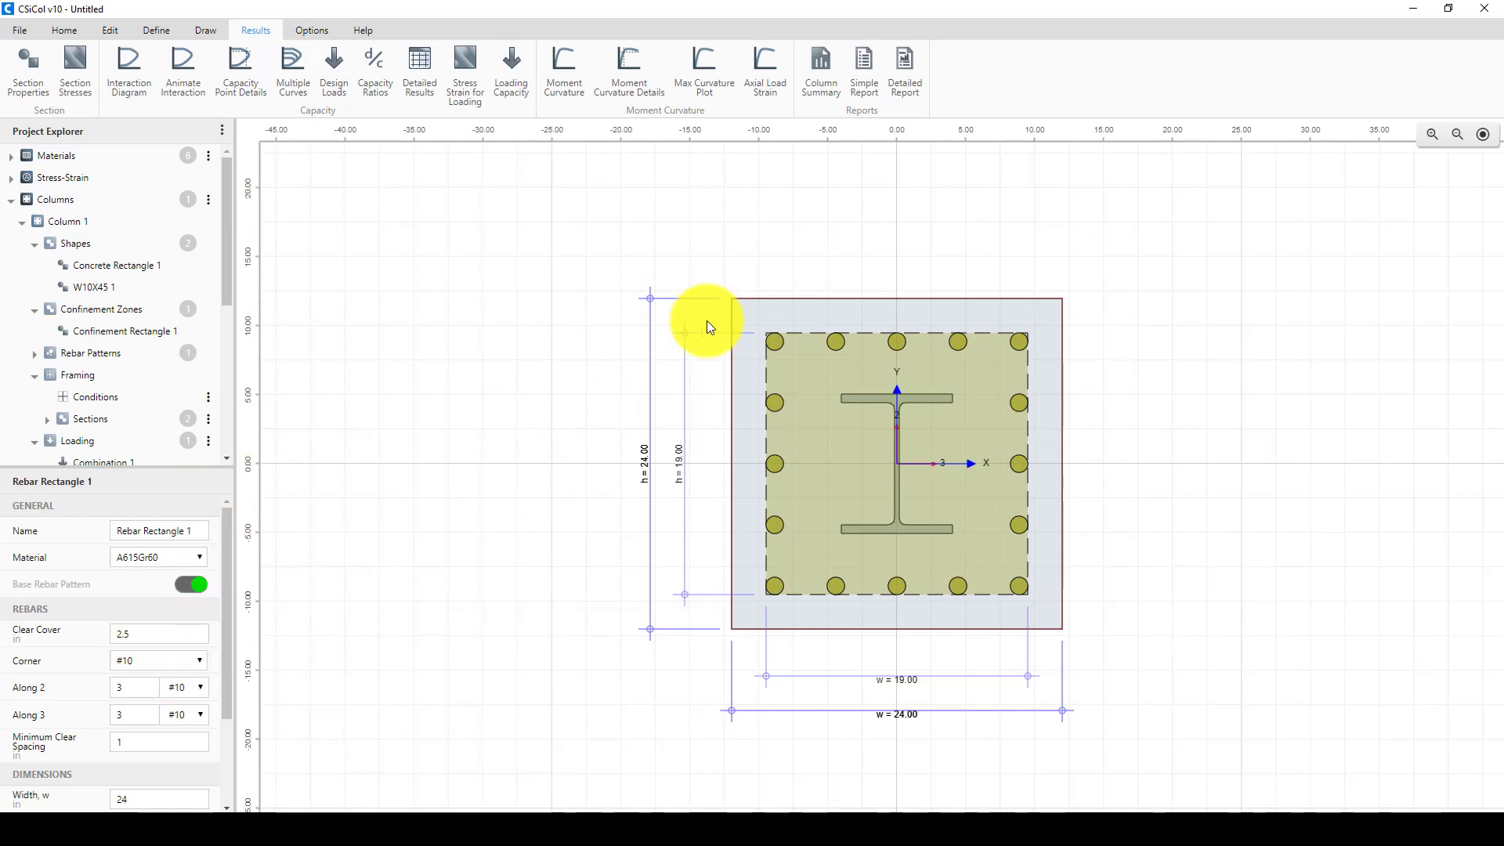
Review the W10X45 steel shape's material and dimensions, and delete the shape from the column
{"action": "left_click", "coordinate": [879, 400]}
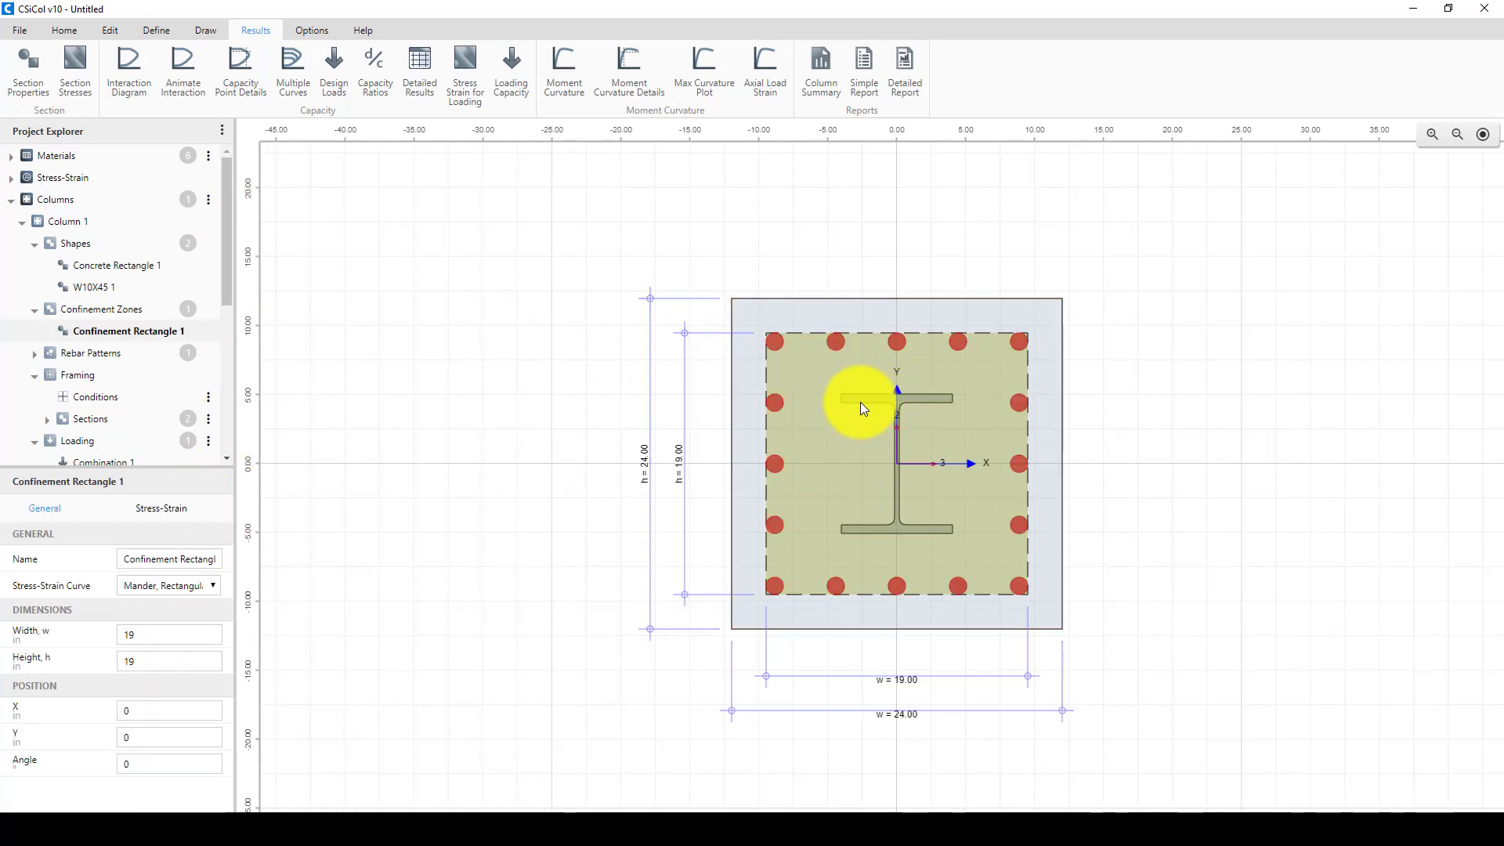
{"action": "left_click", "coordinate": [102, 287]}
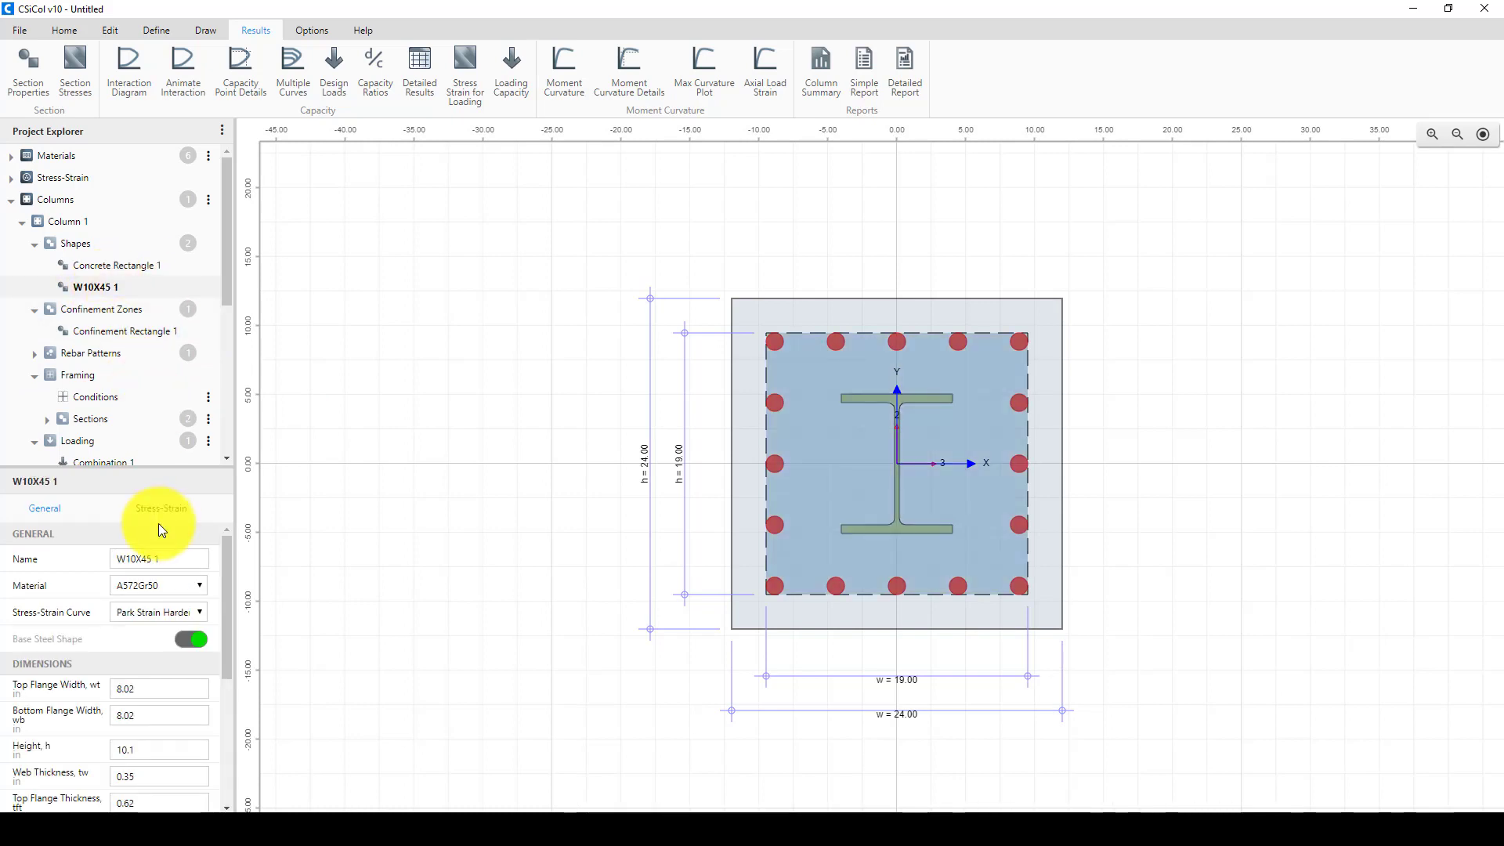
{"action": "left_click", "coordinate": [160, 559]}
{"action": "scroll", "coordinate": [94, 765], "scroll_direction": "down", "scroll_amount": 3}
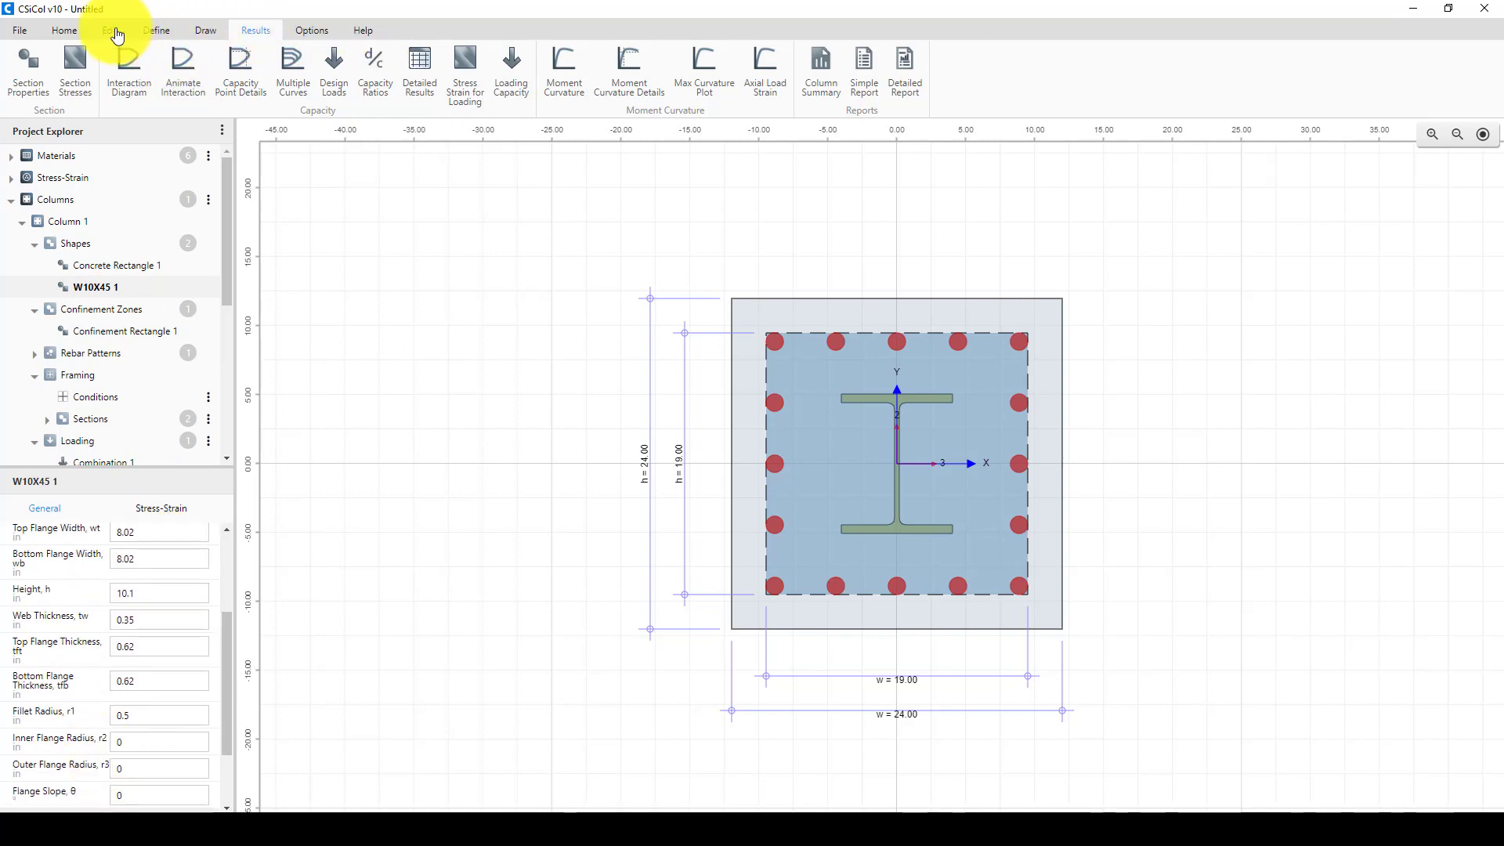
{"action": "left_click", "coordinate": [102, 295]}
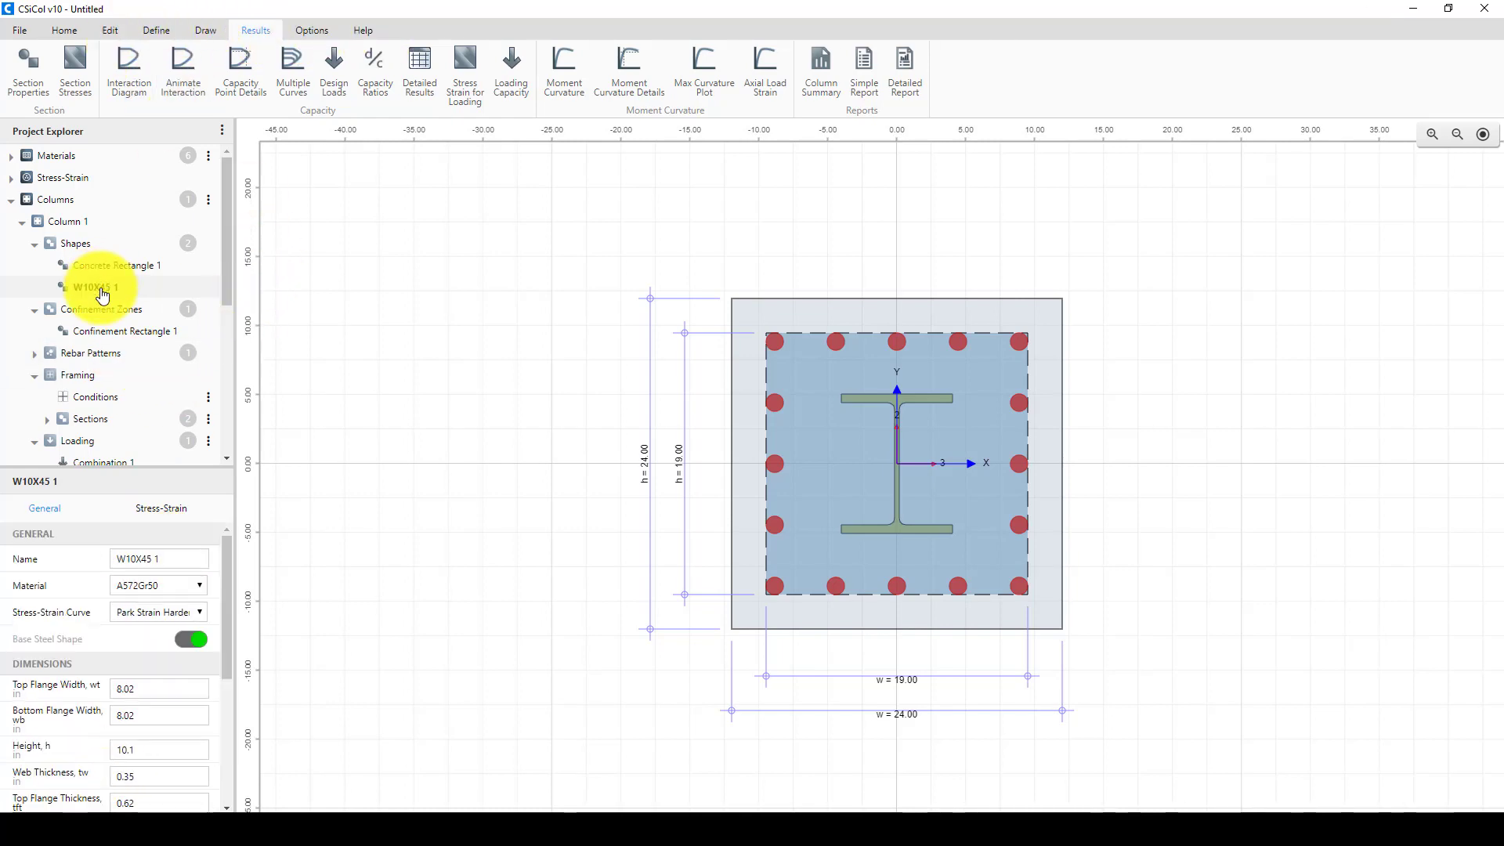
{"action": "key", "text": "Delete"}
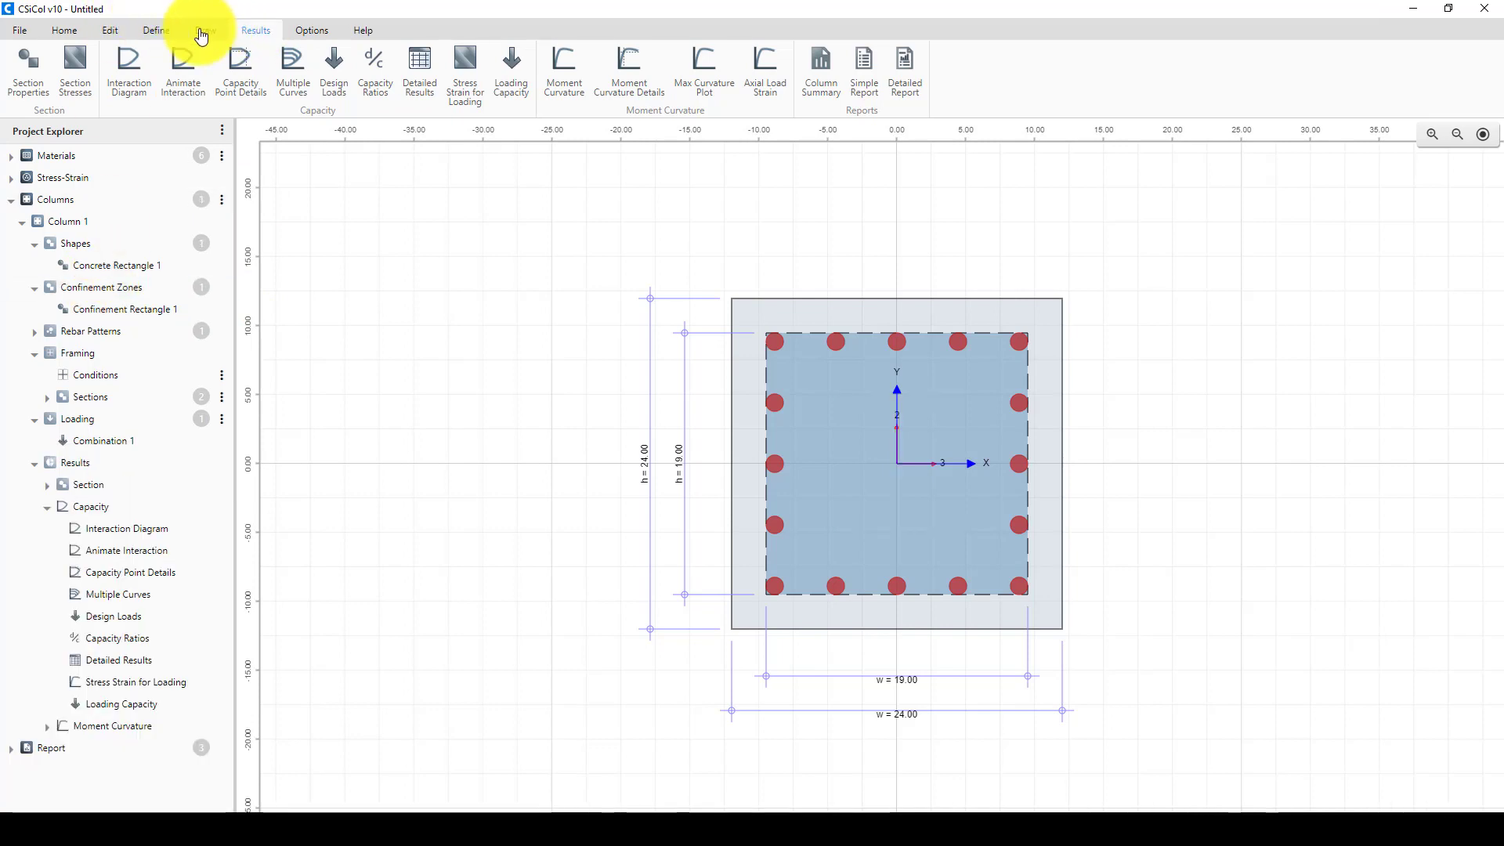
Add a W10X68 I section from the AISC14 US steel shapes library to the column
{"action": "left_click", "coordinate": [158, 33]}
{"action": "left_click", "coordinate": [204, 32]}
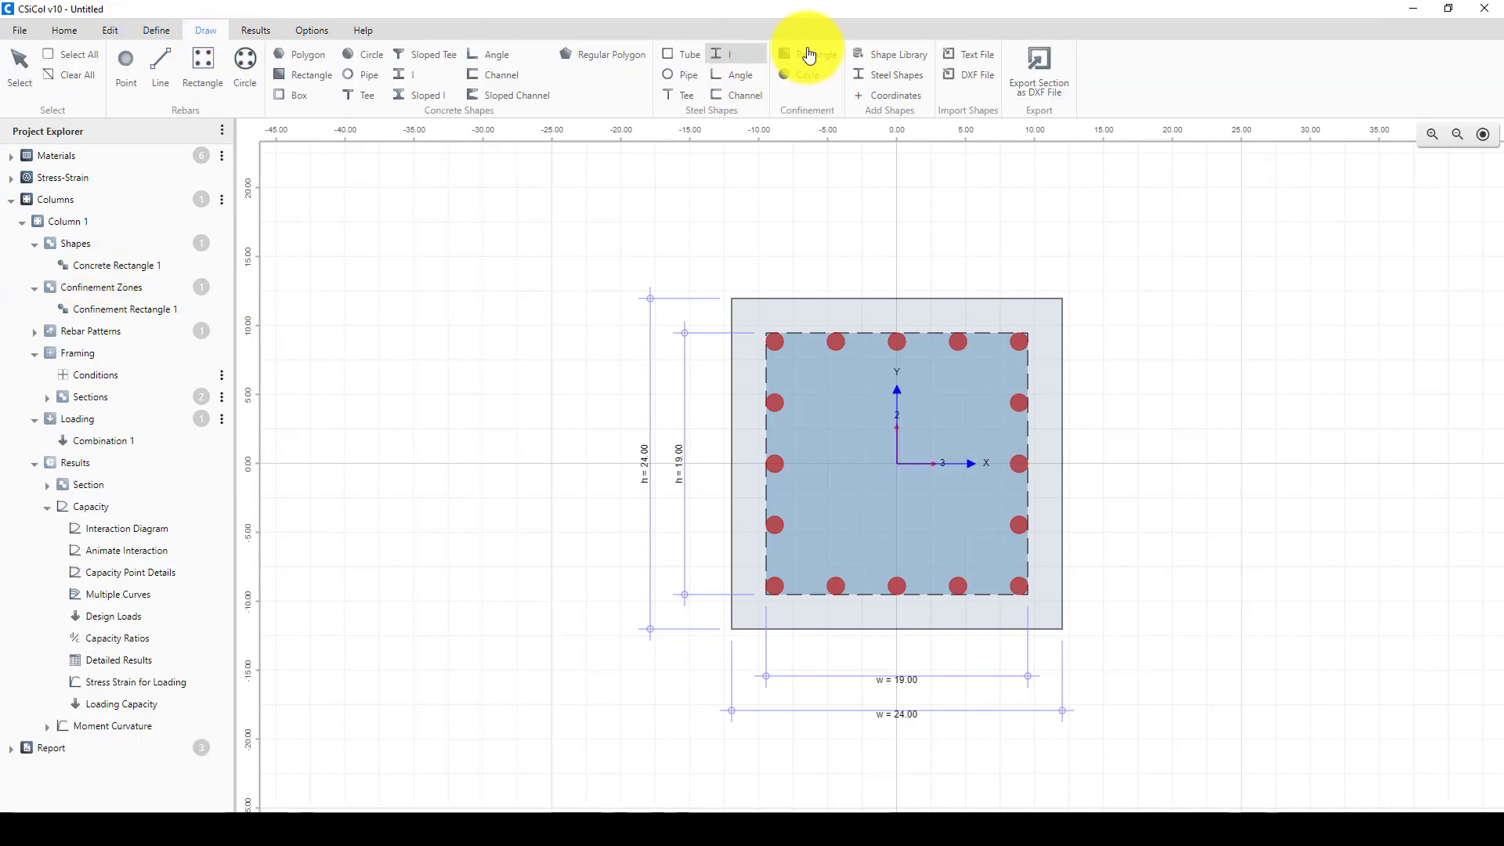
{"action": "left_click", "coordinate": [893, 74]}
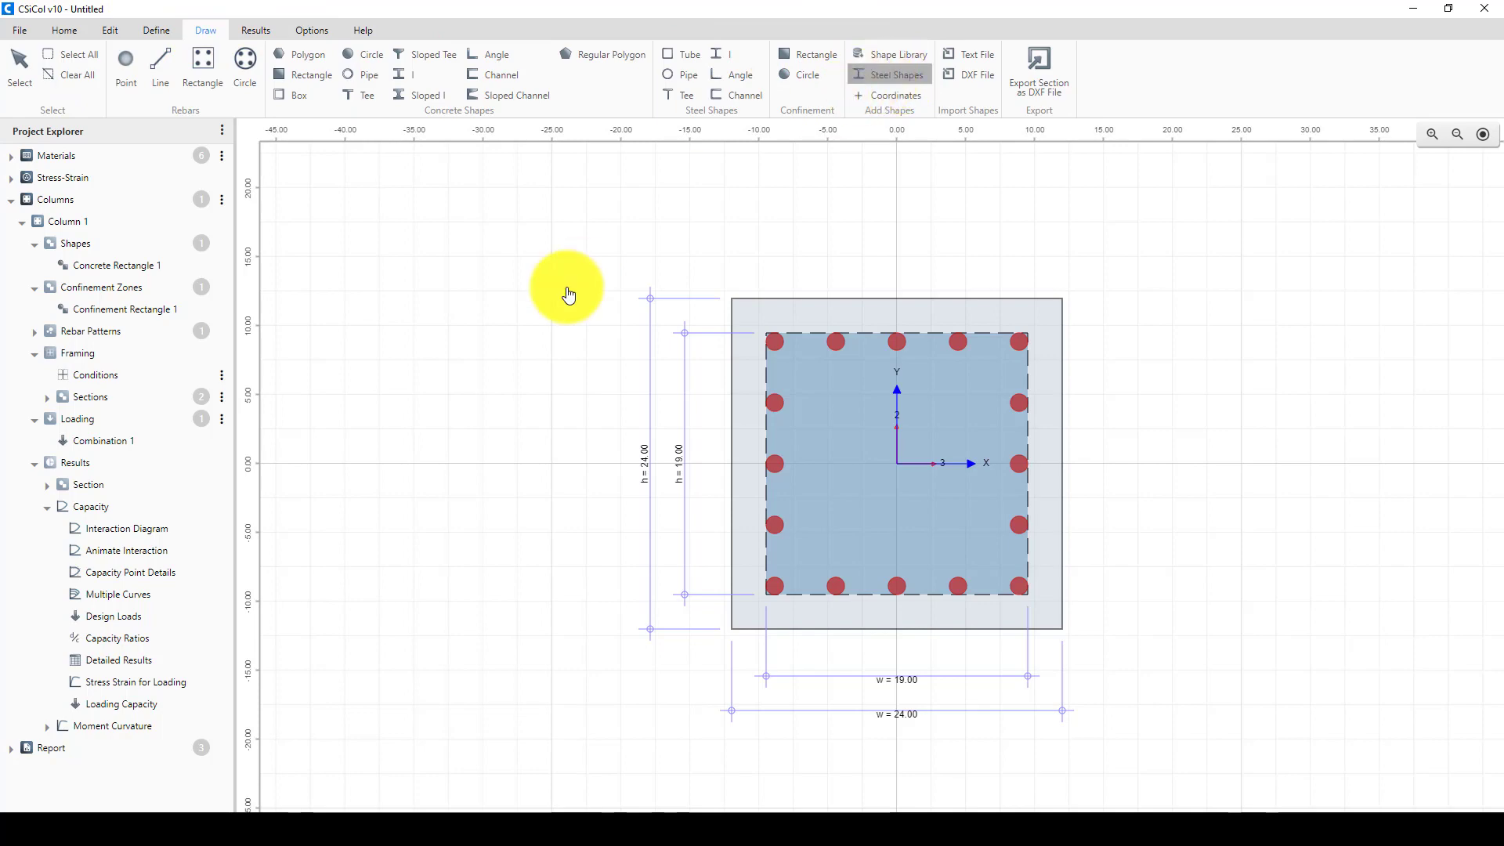
{"action": "left_click", "coordinate": [644, 287]}
{"action": "left_click", "coordinate": [618, 317]}
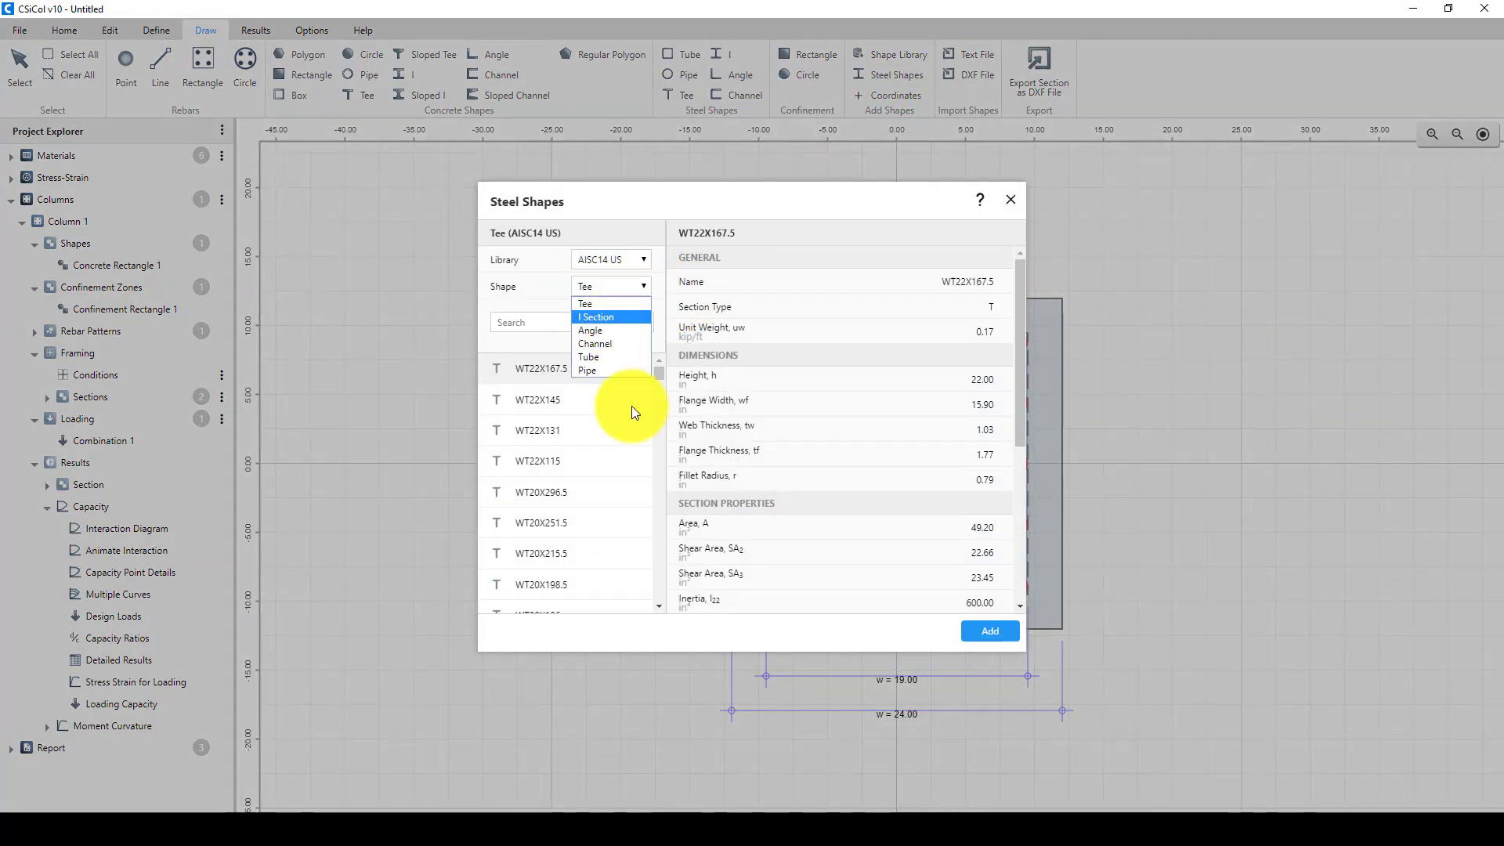
{"action": "left_click_drag", "start_coordinate": [659, 379], "coordinate": [656, 529]}
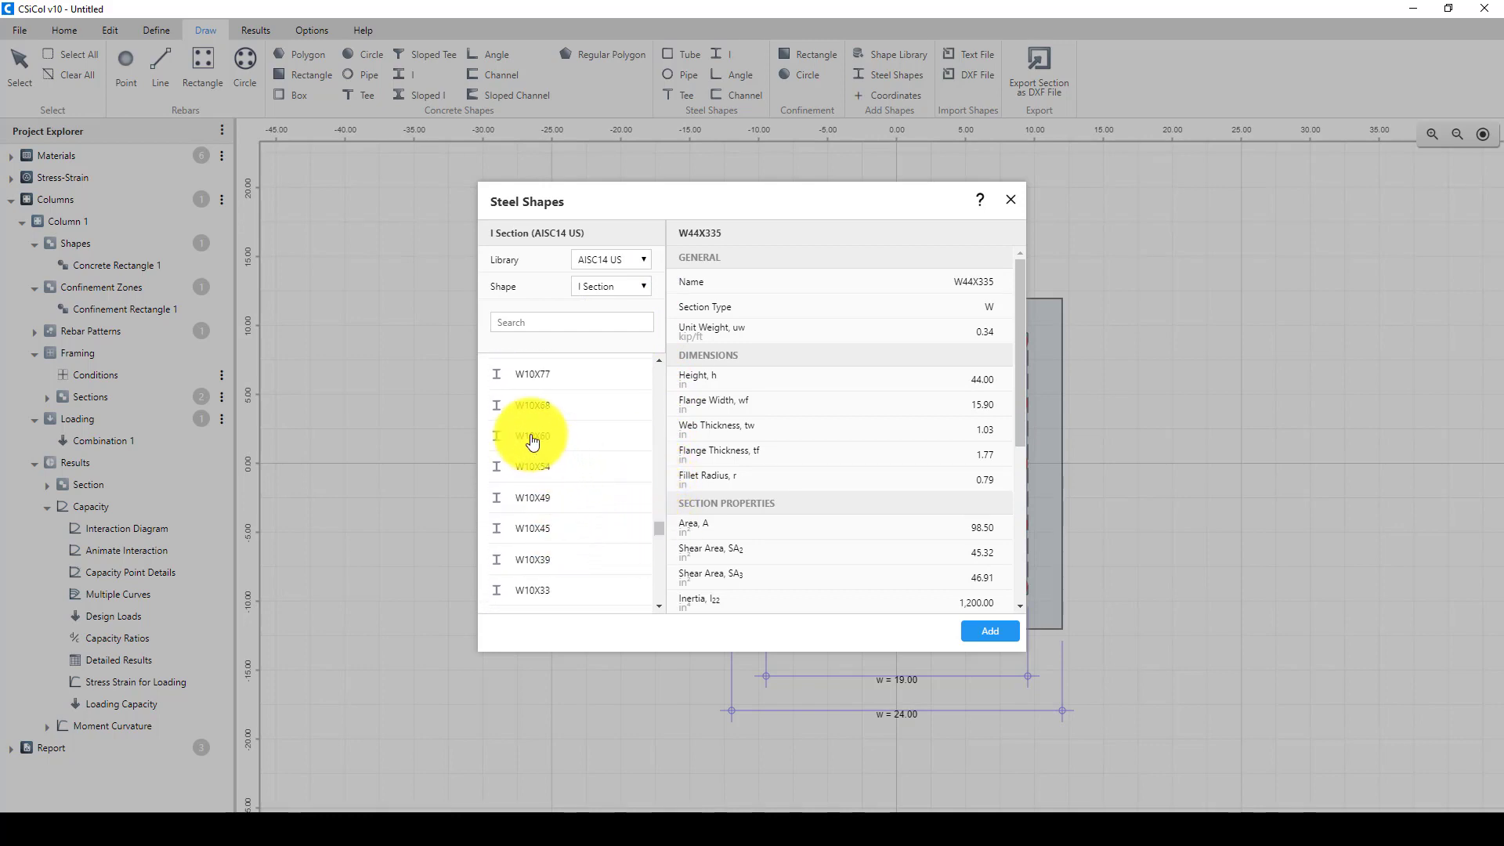
{"action": "left_click", "coordinate": [532, 435]}
{"action": "left_click", "coordinate": [544, 404]}
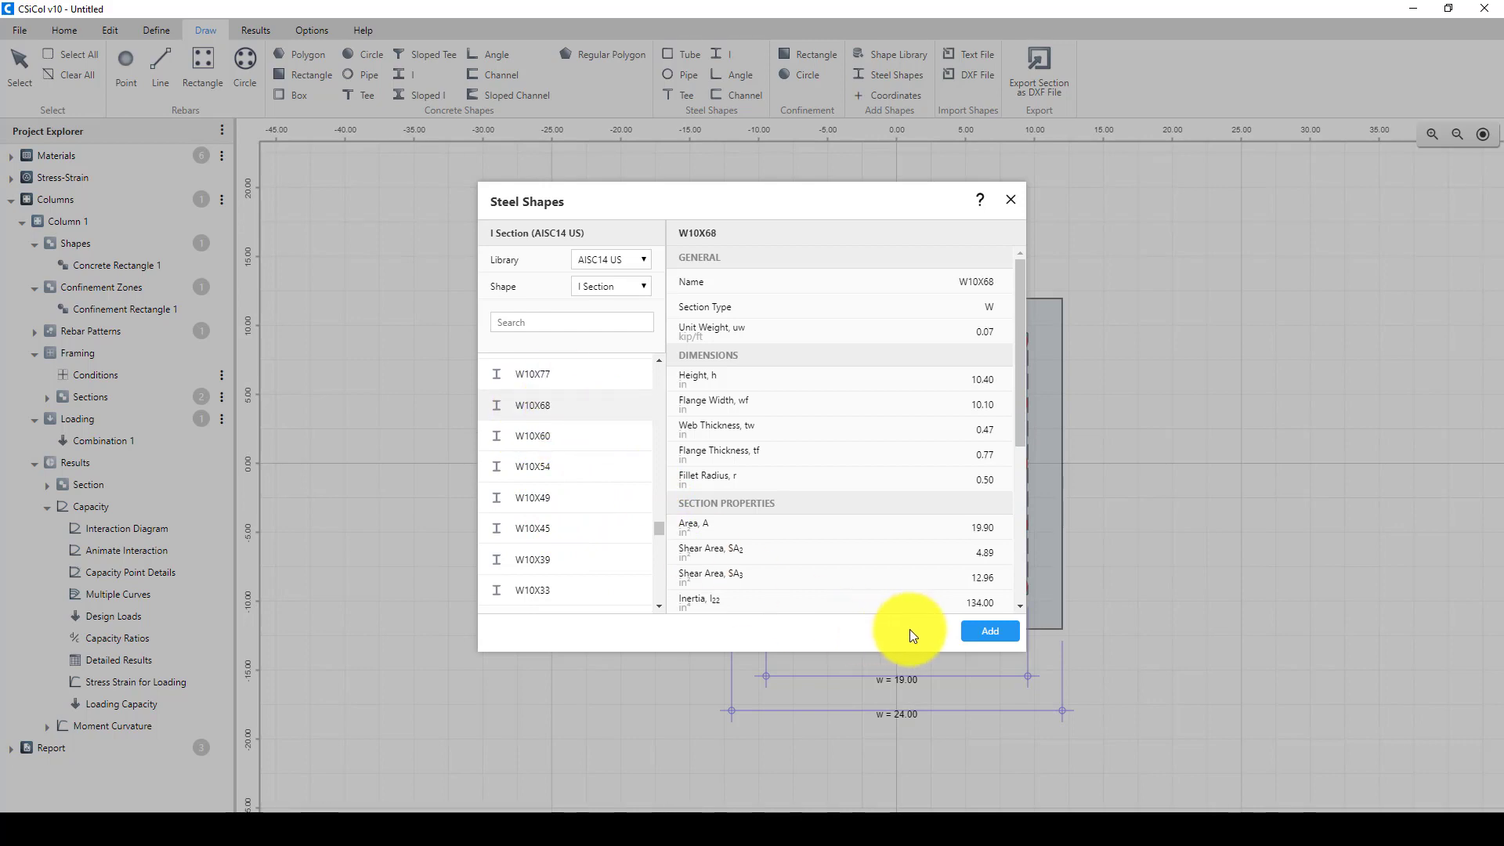
{"action": "left_click", "coordinate": [973, 633]}
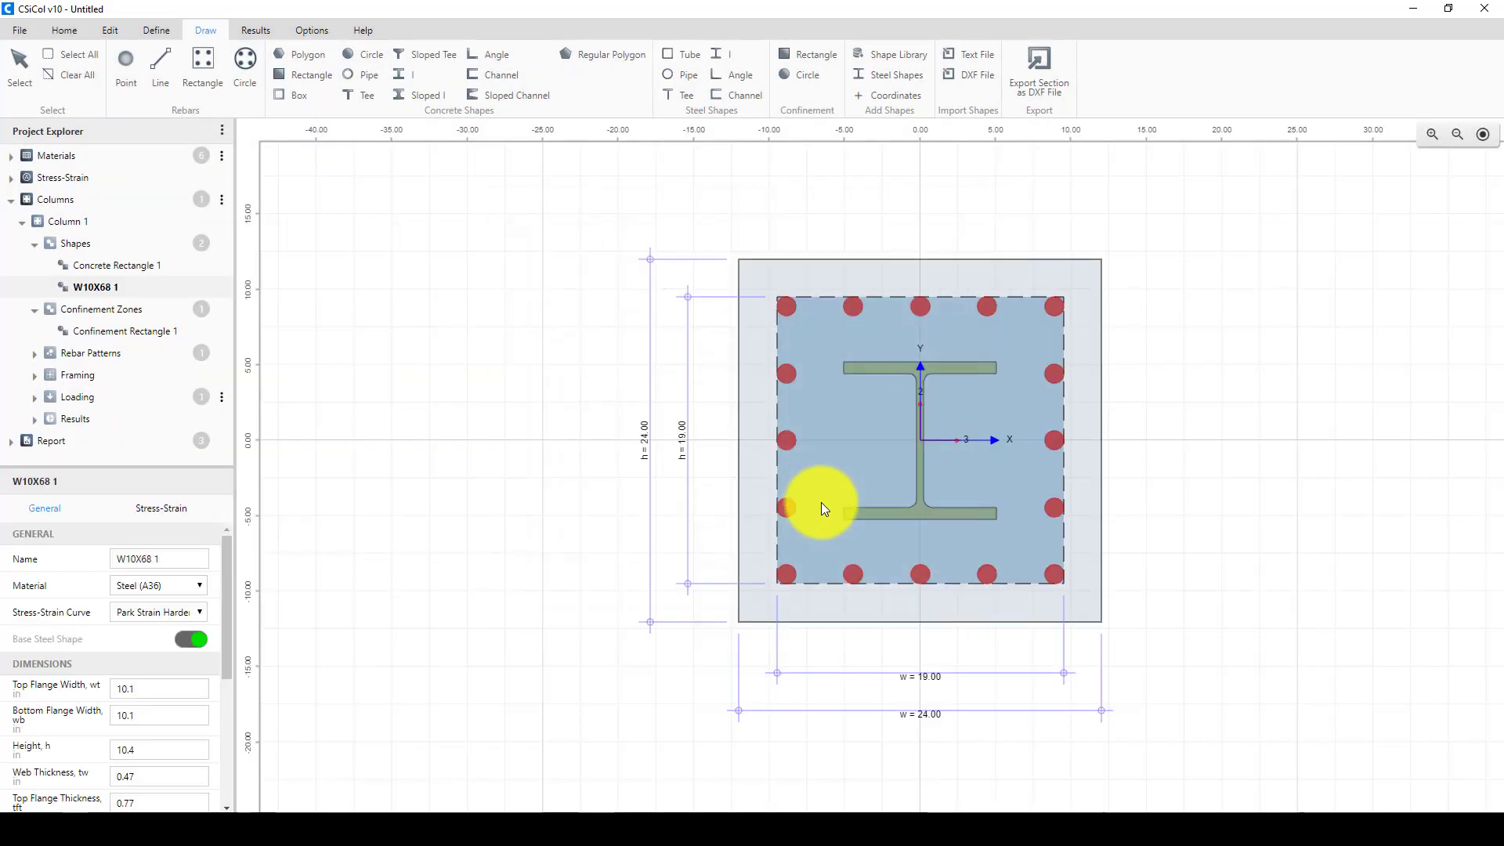
Check the detailed capacity results for the column with the W10X68 section
{"action": "left_click", "coordinate": [255, 29]}
{"action": "left_click", "coordinate": [433, 99]}
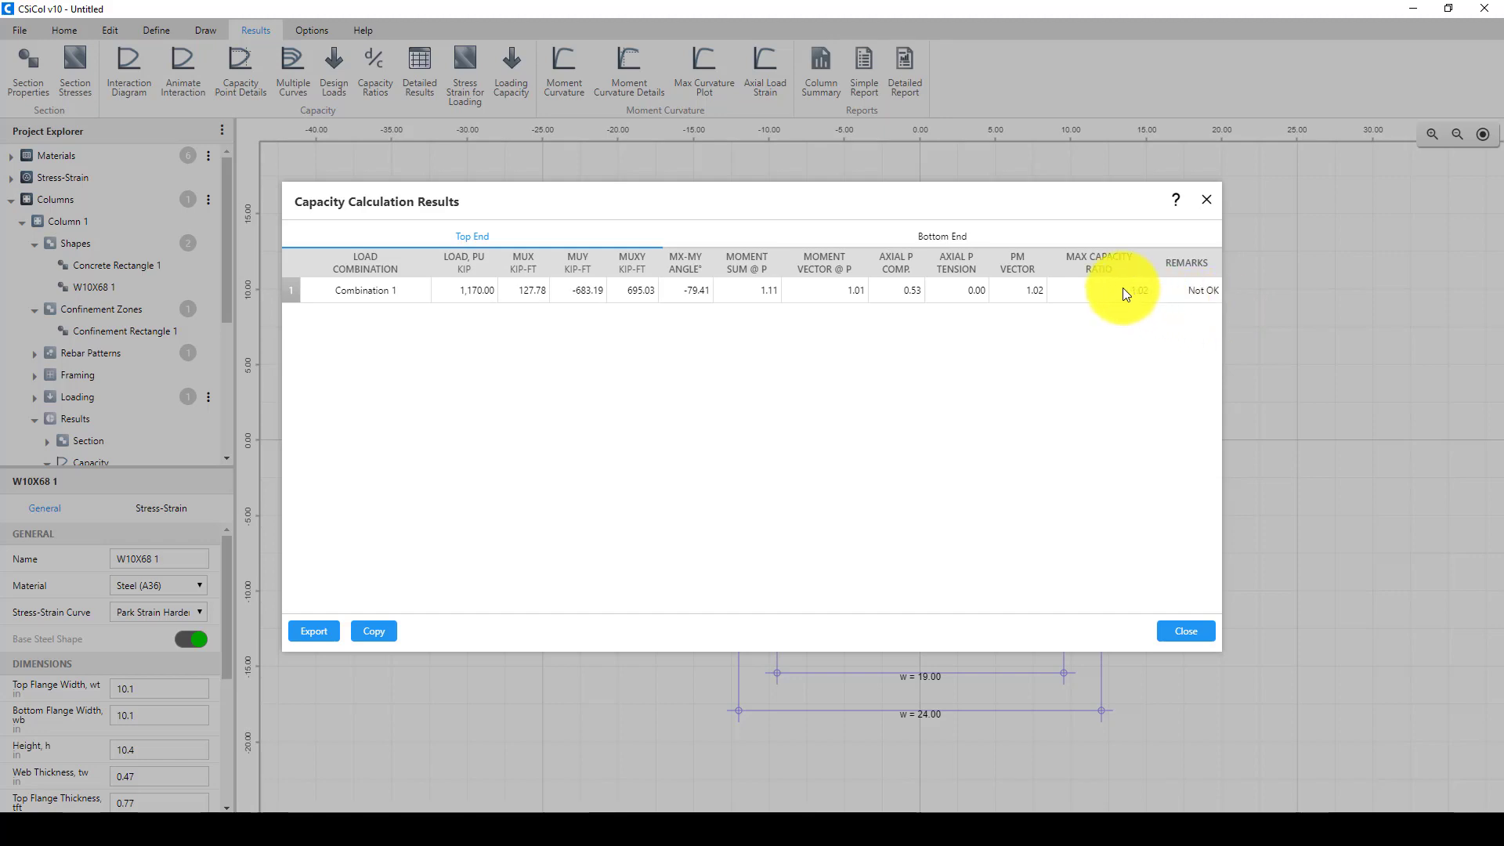
{"action": "left_click", "coordinate": [1172, 631]}
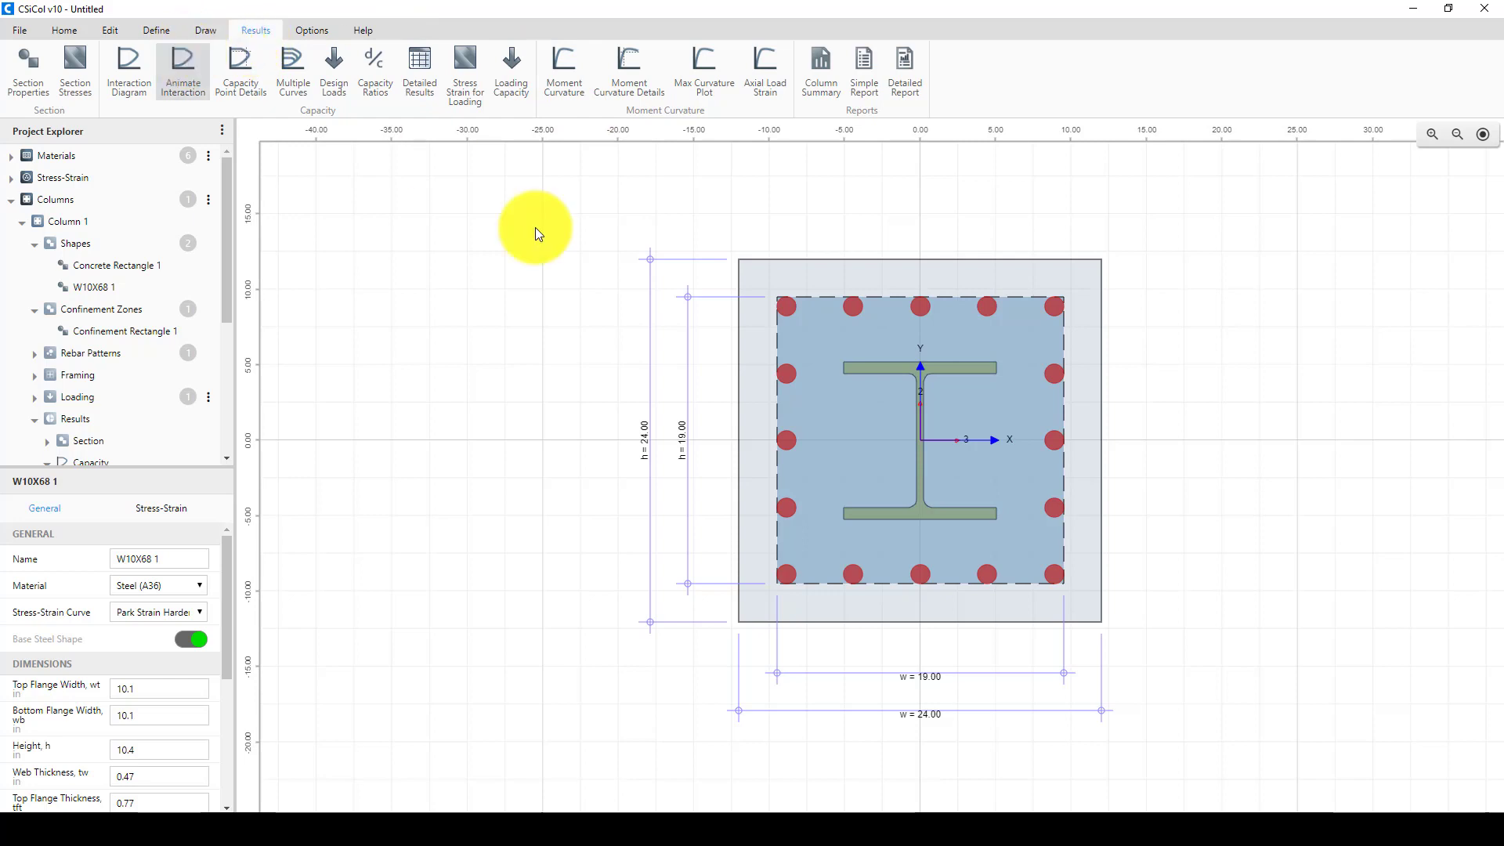
Replace the column's W10X68 steel shape with a W12X45 I section from the AISC14 US library
{"action": "left_click", "coordinate": [101, 292]}
{"action": "key", "text": "Delete"}
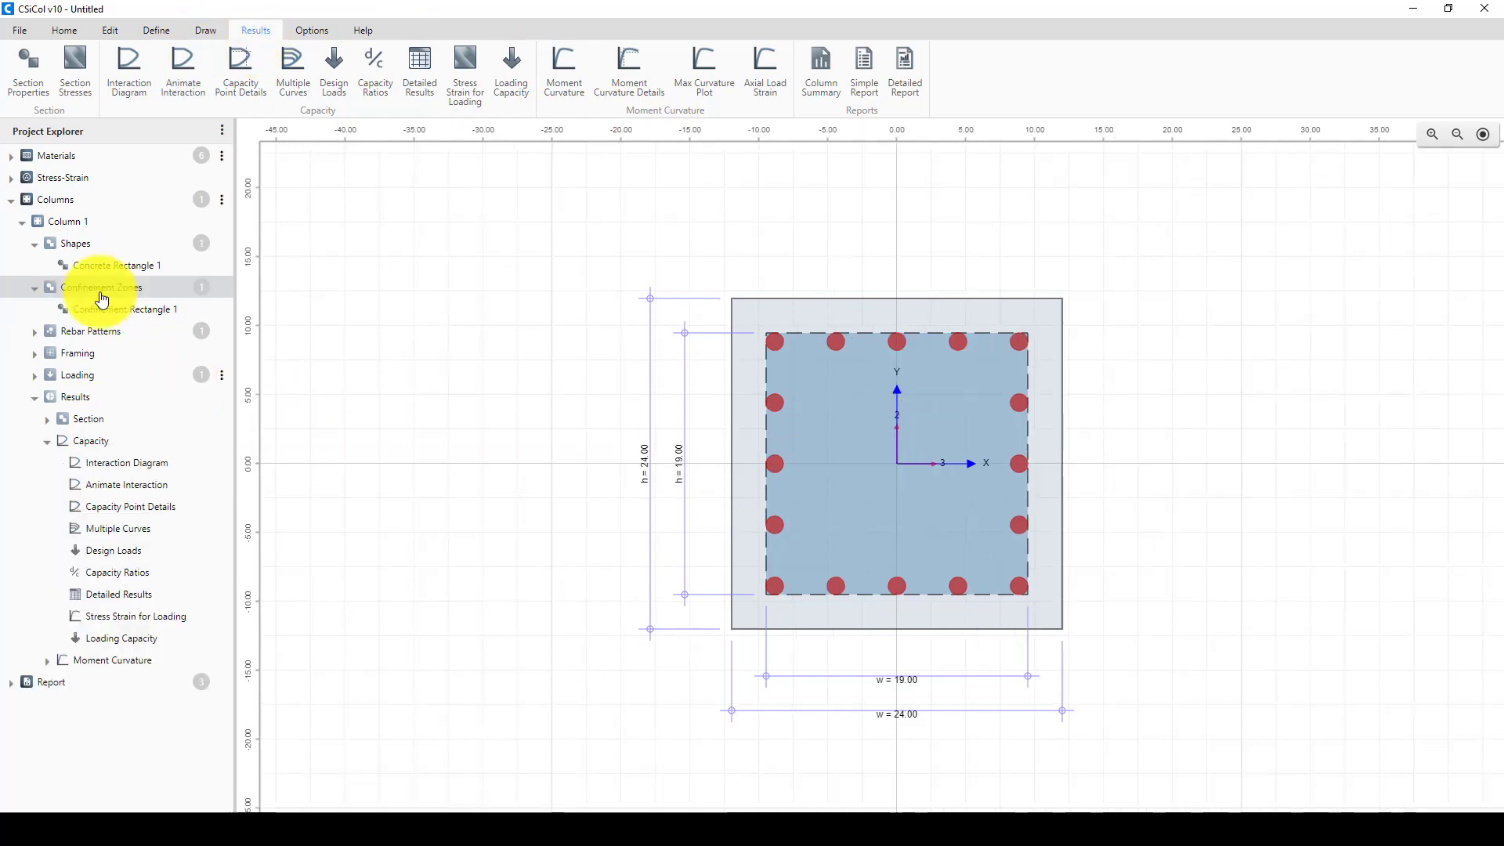
{"action": "left_click", "coordinate": [154, 30]}
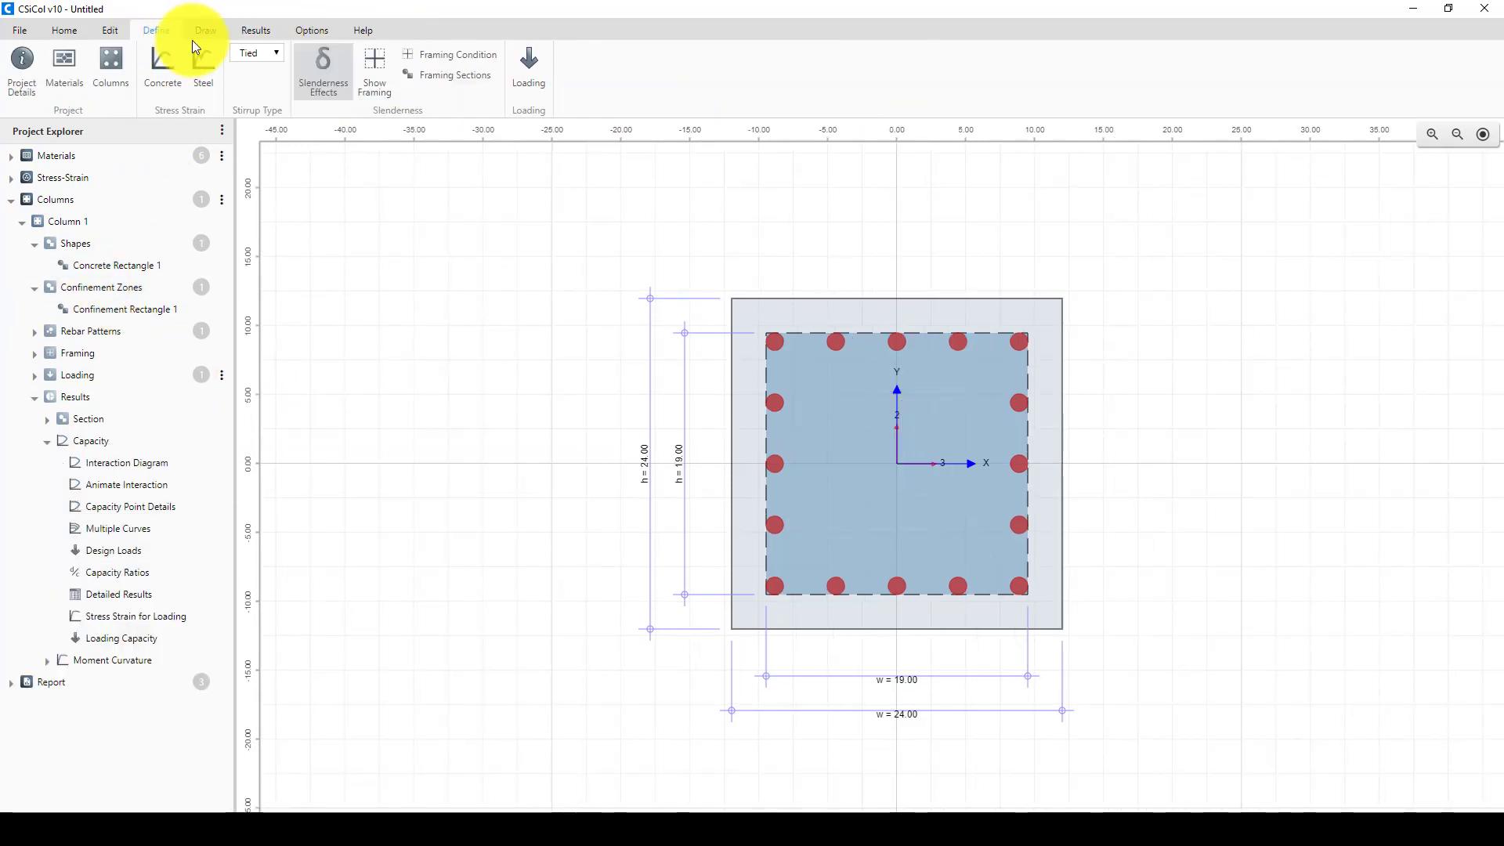
{"action": "left_click", "coordinate": [203, 33]}
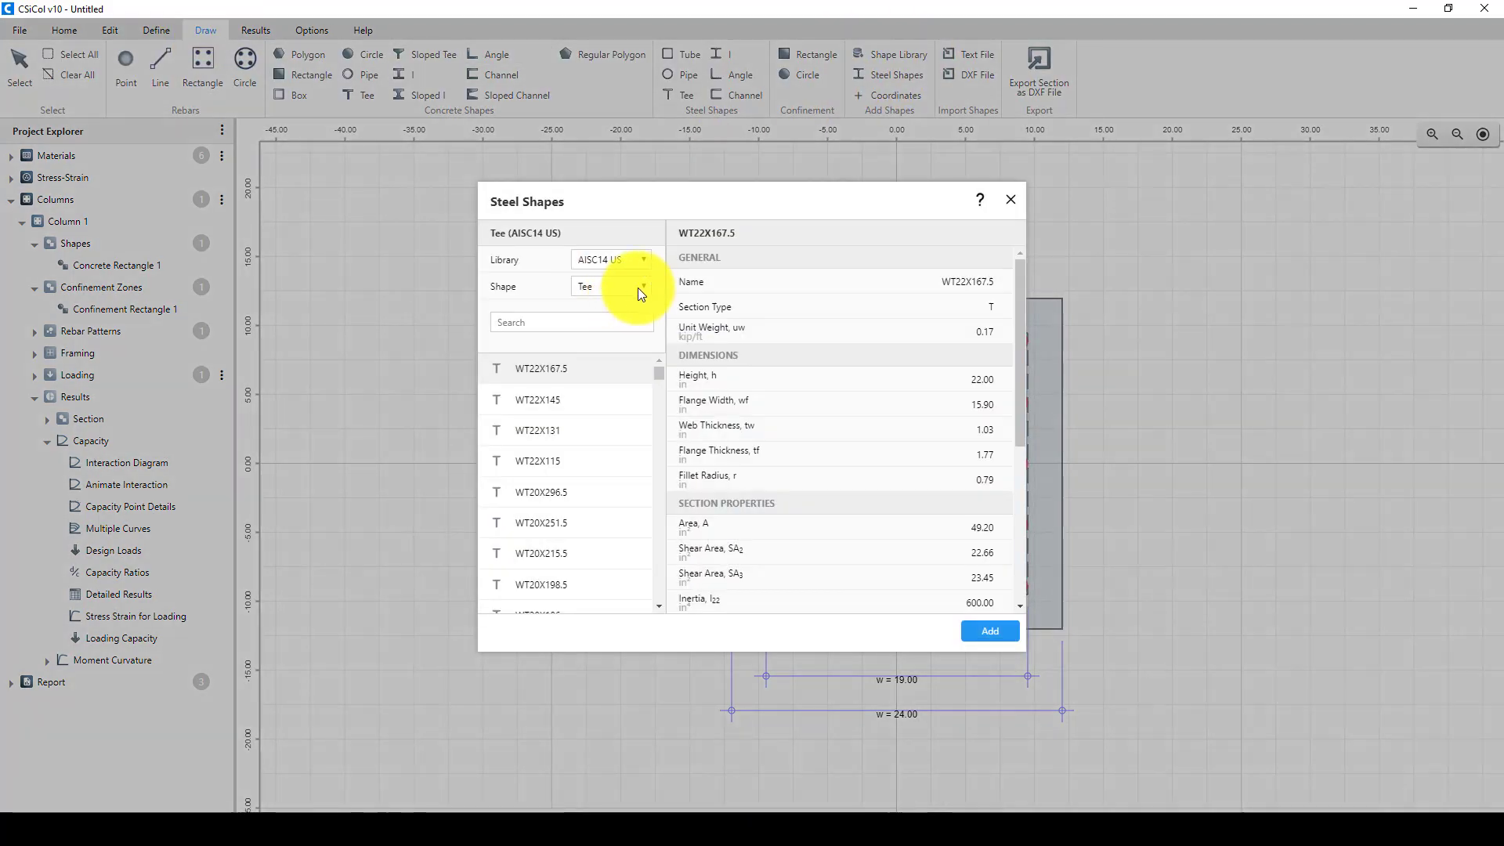
{"action": "left_click", "coordinate": [639, 286]}
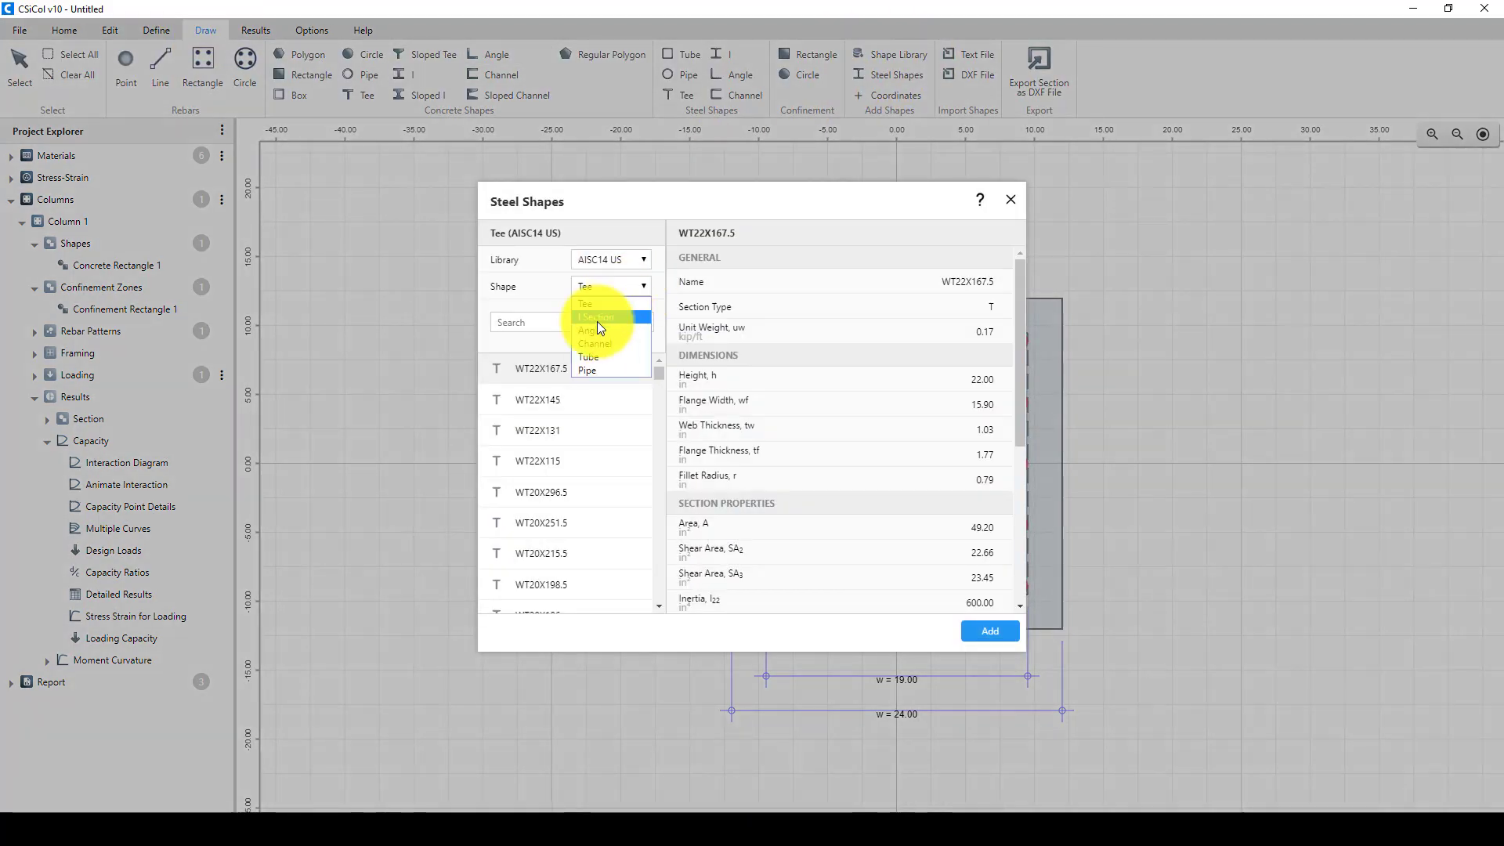
{"action": "left_click", "coordinate": [603, 318]}
{"action": "left_click_drag", "start_coordinate": [661, 374], "coordinate": [650, 529]}
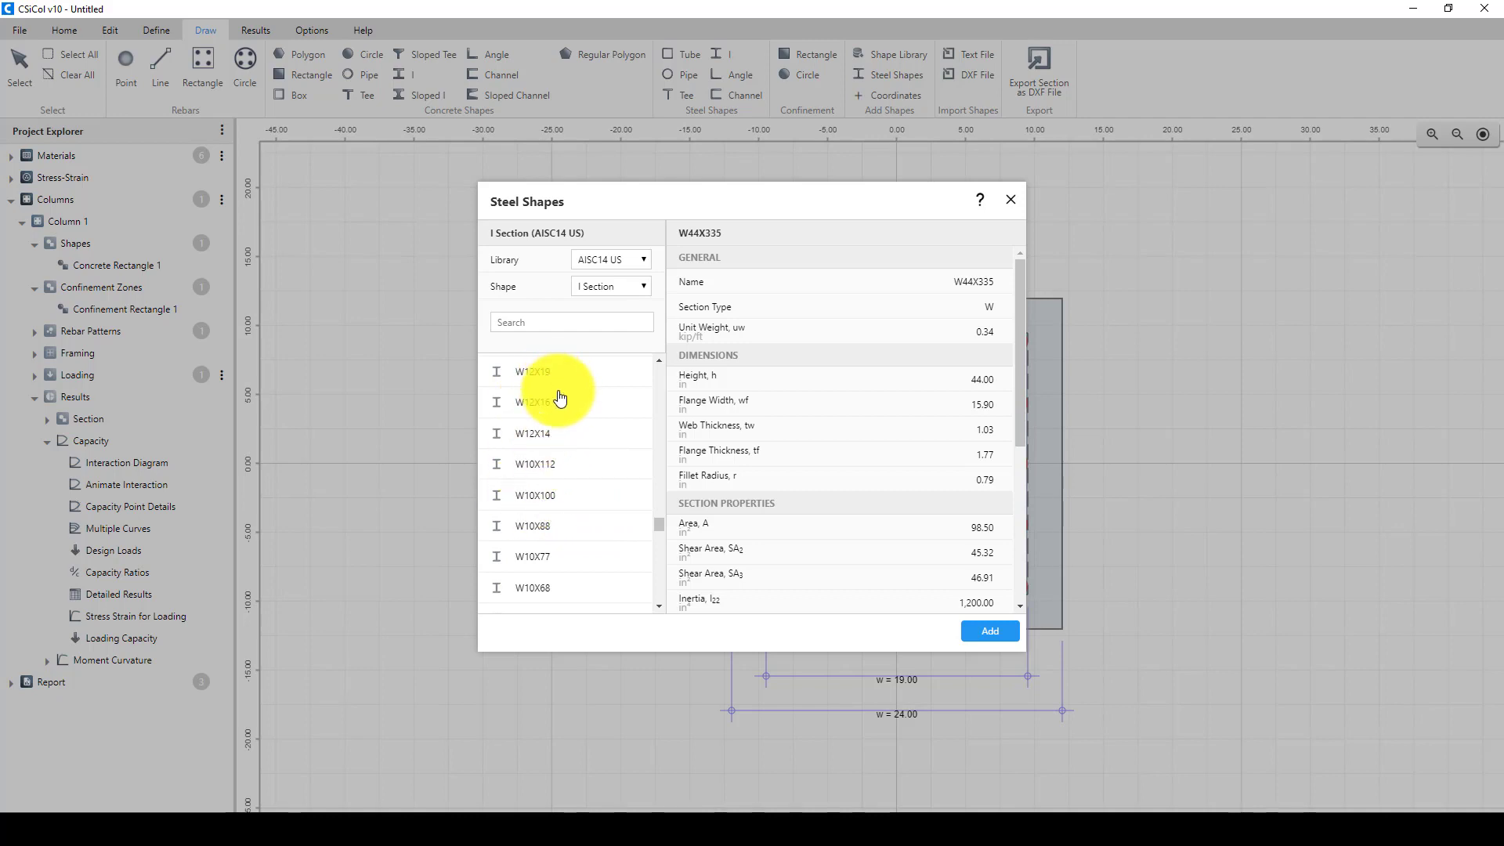
{"action": "scroll", "coordinate": [556, 411], "scroll_direction": "up", "scroll_amount": 2}
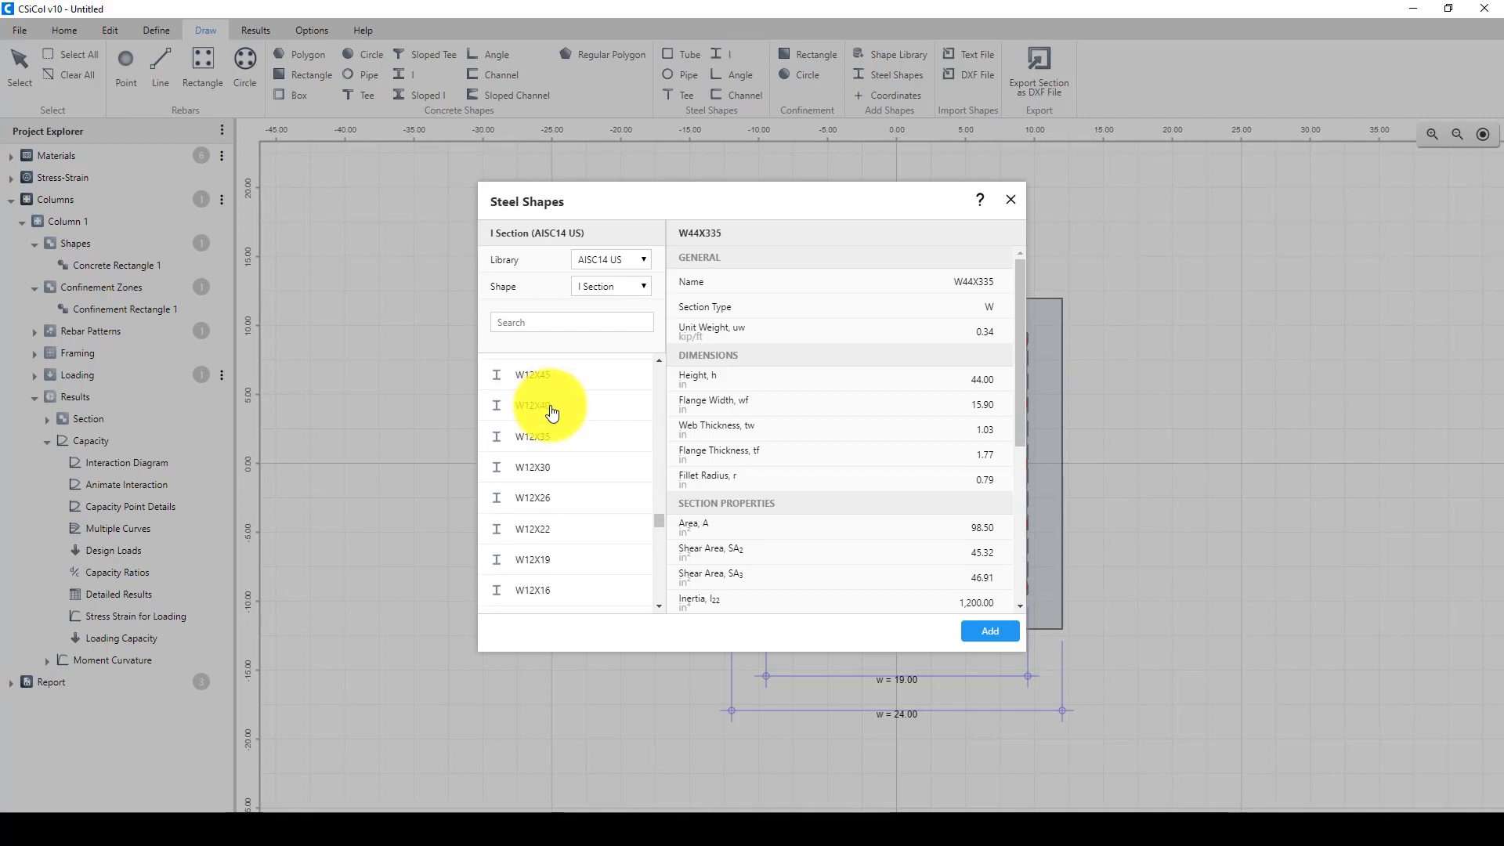
{"action": "scroll", "coordinate": [548, 443], "scroll_direction": "up", "scroll_amount": 1}
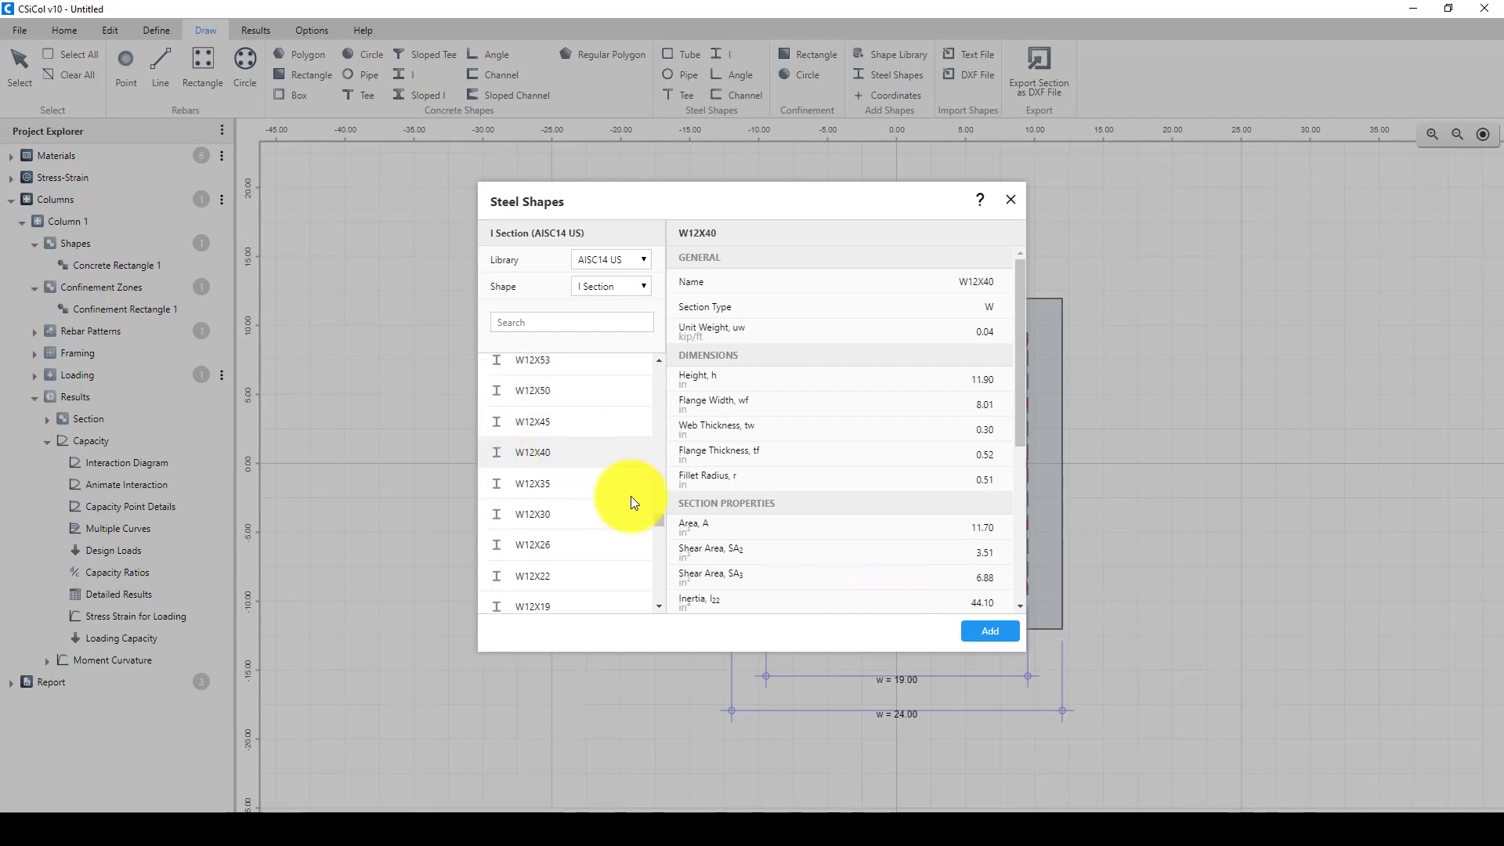
{"action": "left_click", "coordinate": [554, 427]}
{"action": "left_click", "coordinate": [960, 630]}
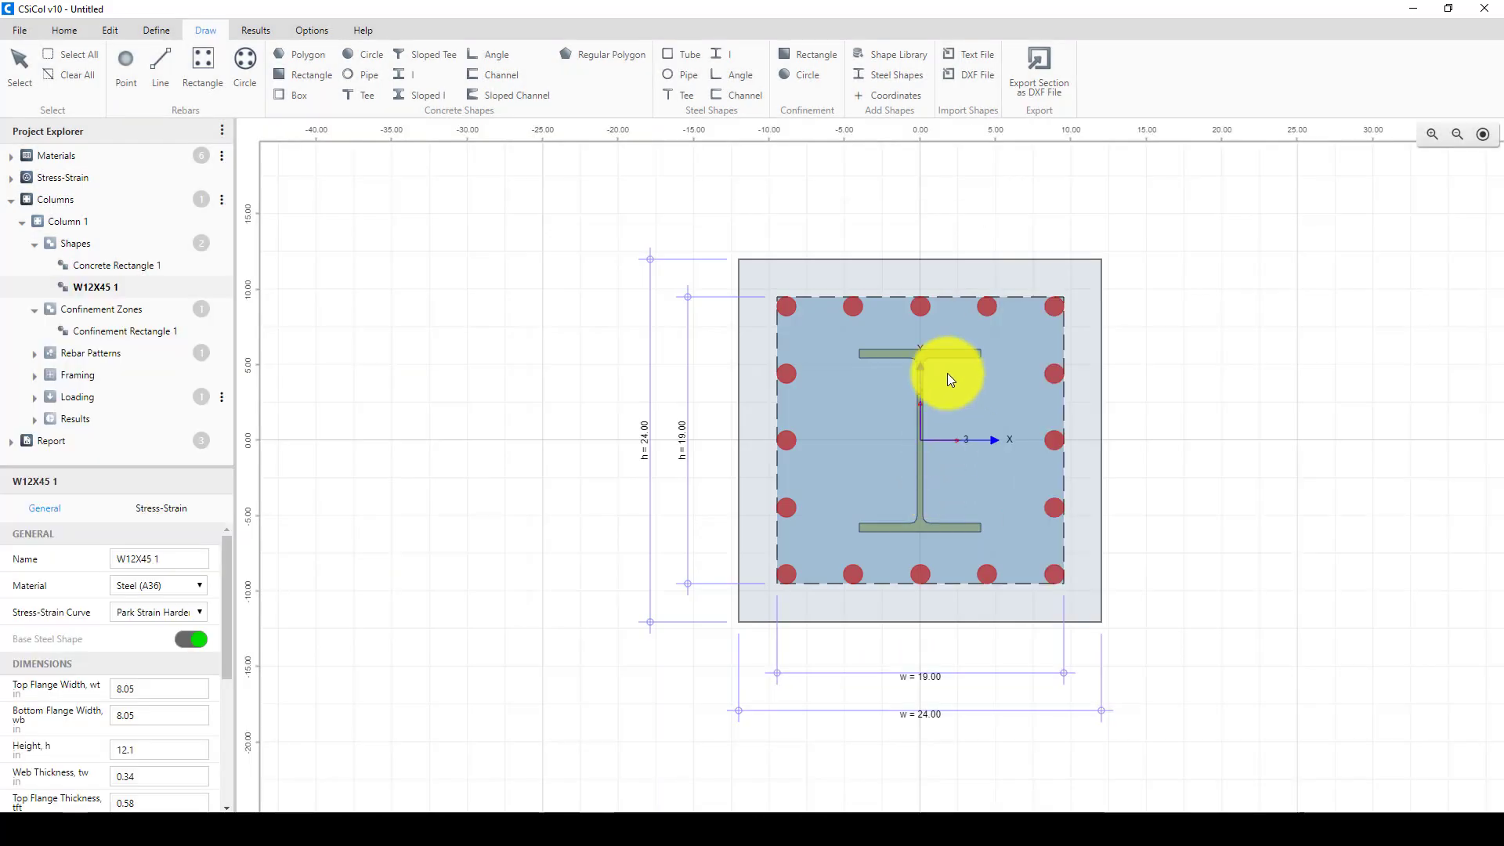
Check the detailed capacity results for the column with the W12X45 section
{"action": "left_click", "coordinate": [255, 30]}
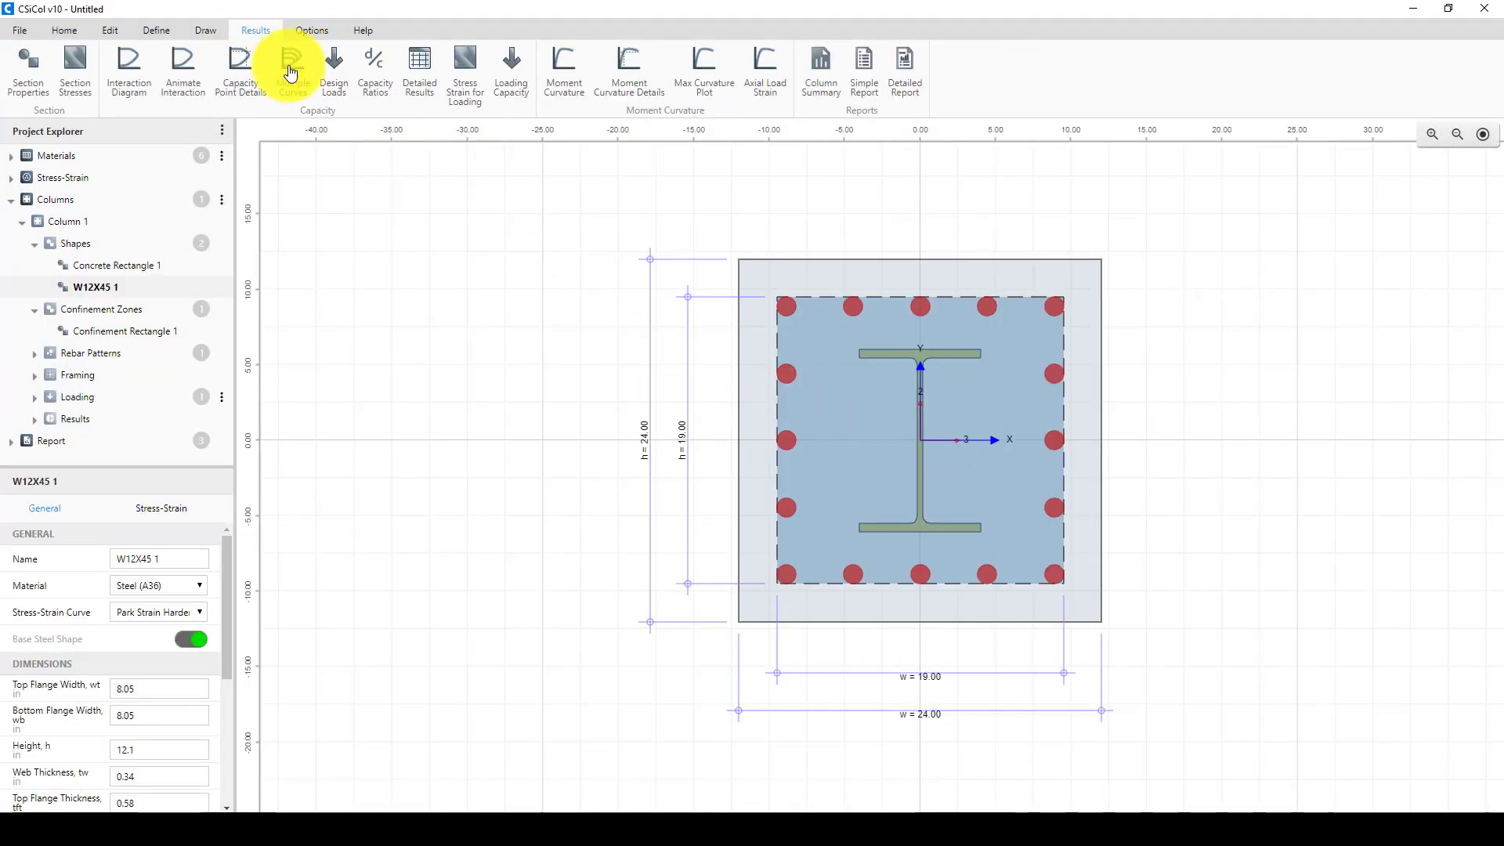
{"action": "left_click", "coordinate": [415, 79]}
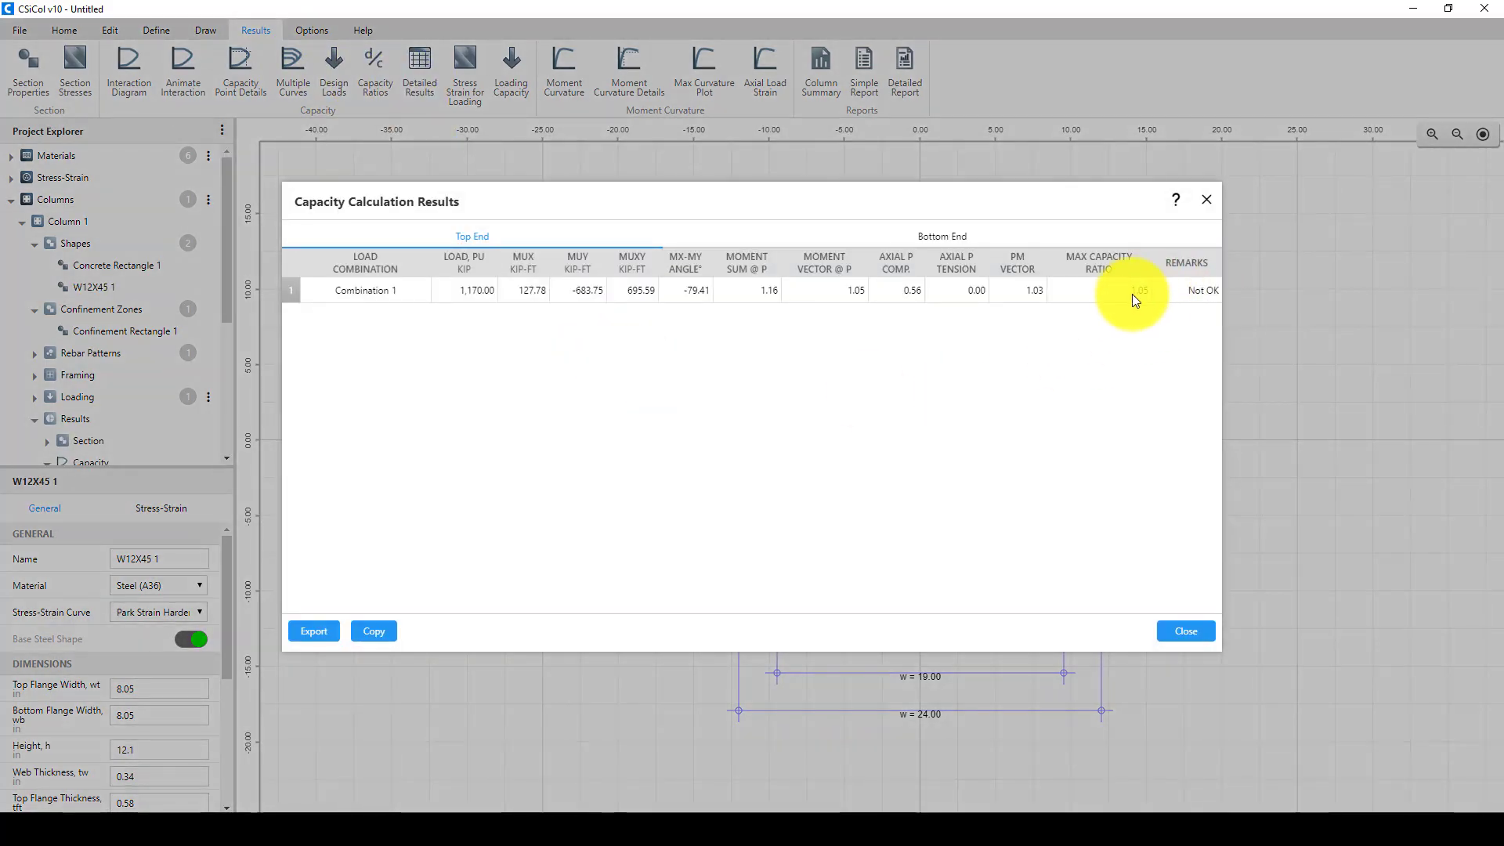
{"action": "left_click", "coordinate": [1185, 631]}
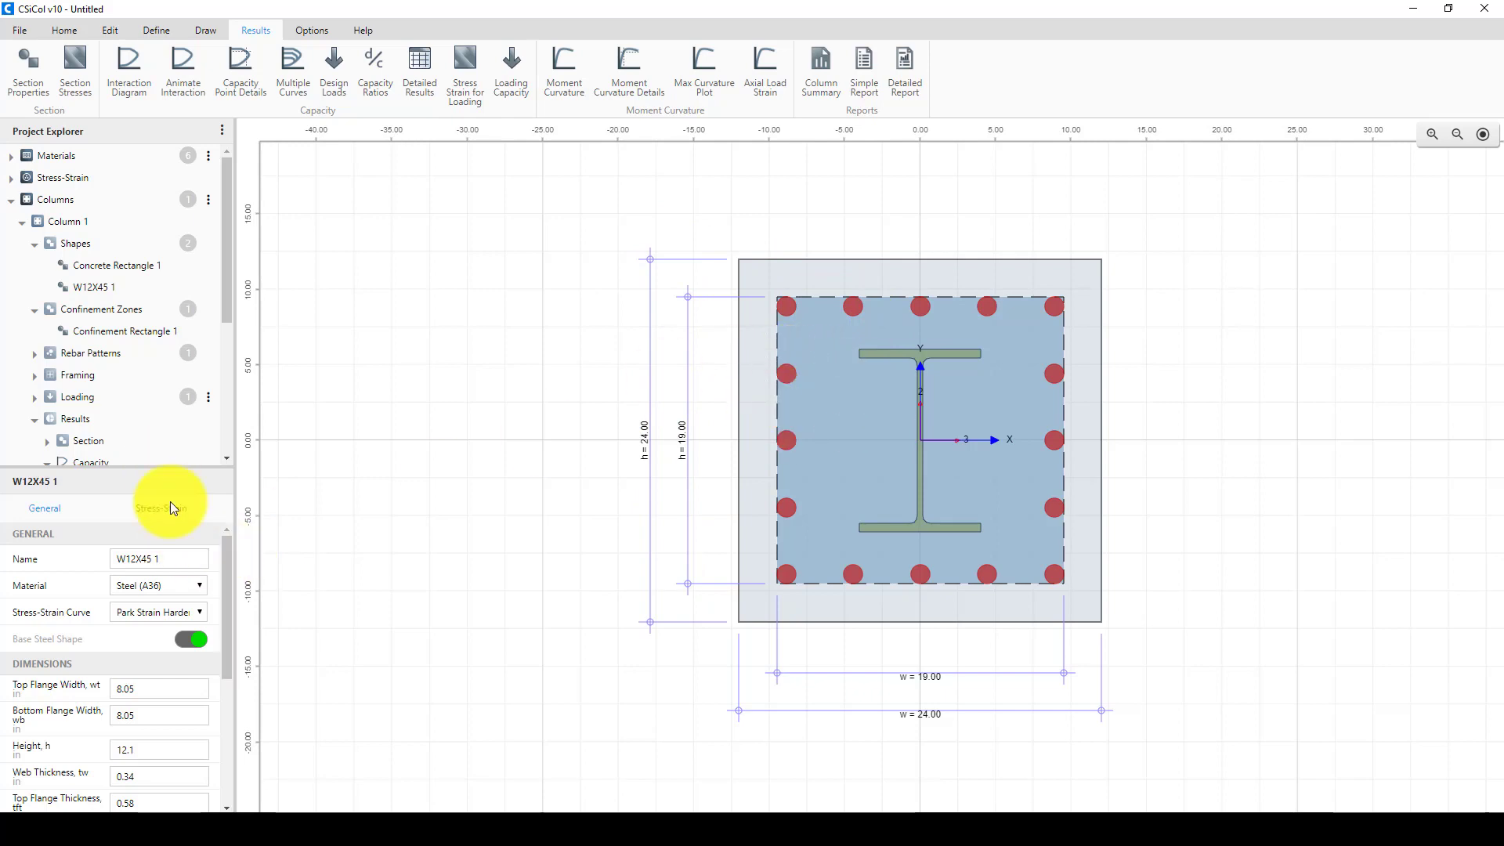
Set the rectangular rebar pattern to 4 bars along 2 and 4 bars along 3
{"action": "scroll", "coordinate": [123, 403], "scroll_direction": "down", "scroll_amount": 1}
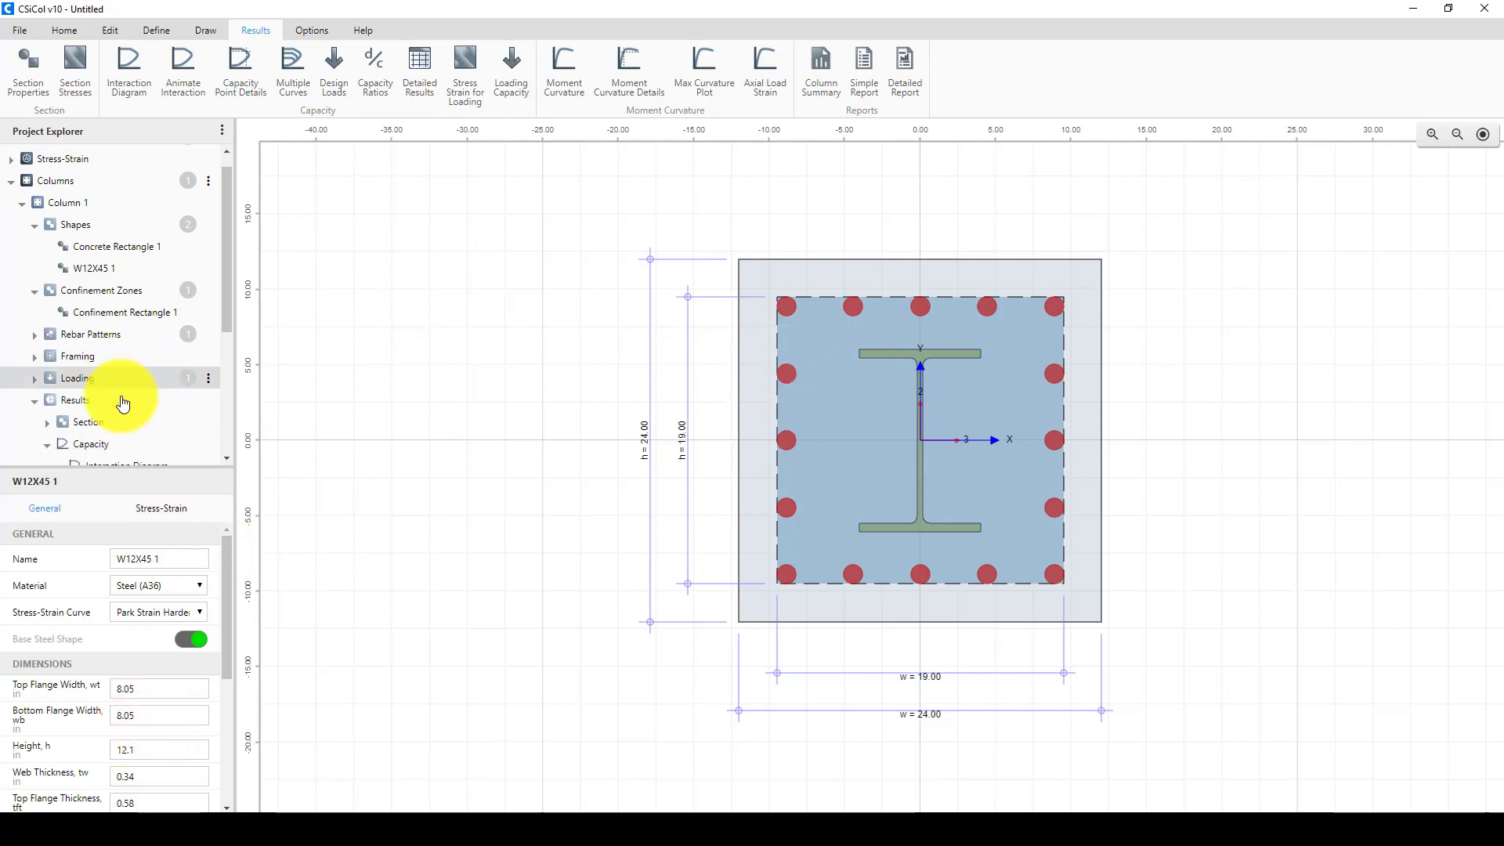
{"action": "scroll", "coordinate": [123, 404], "scroll_direction": "down", "scroll_amount": 3}
{"action": "left_click", "coordinate": [792, 307]}
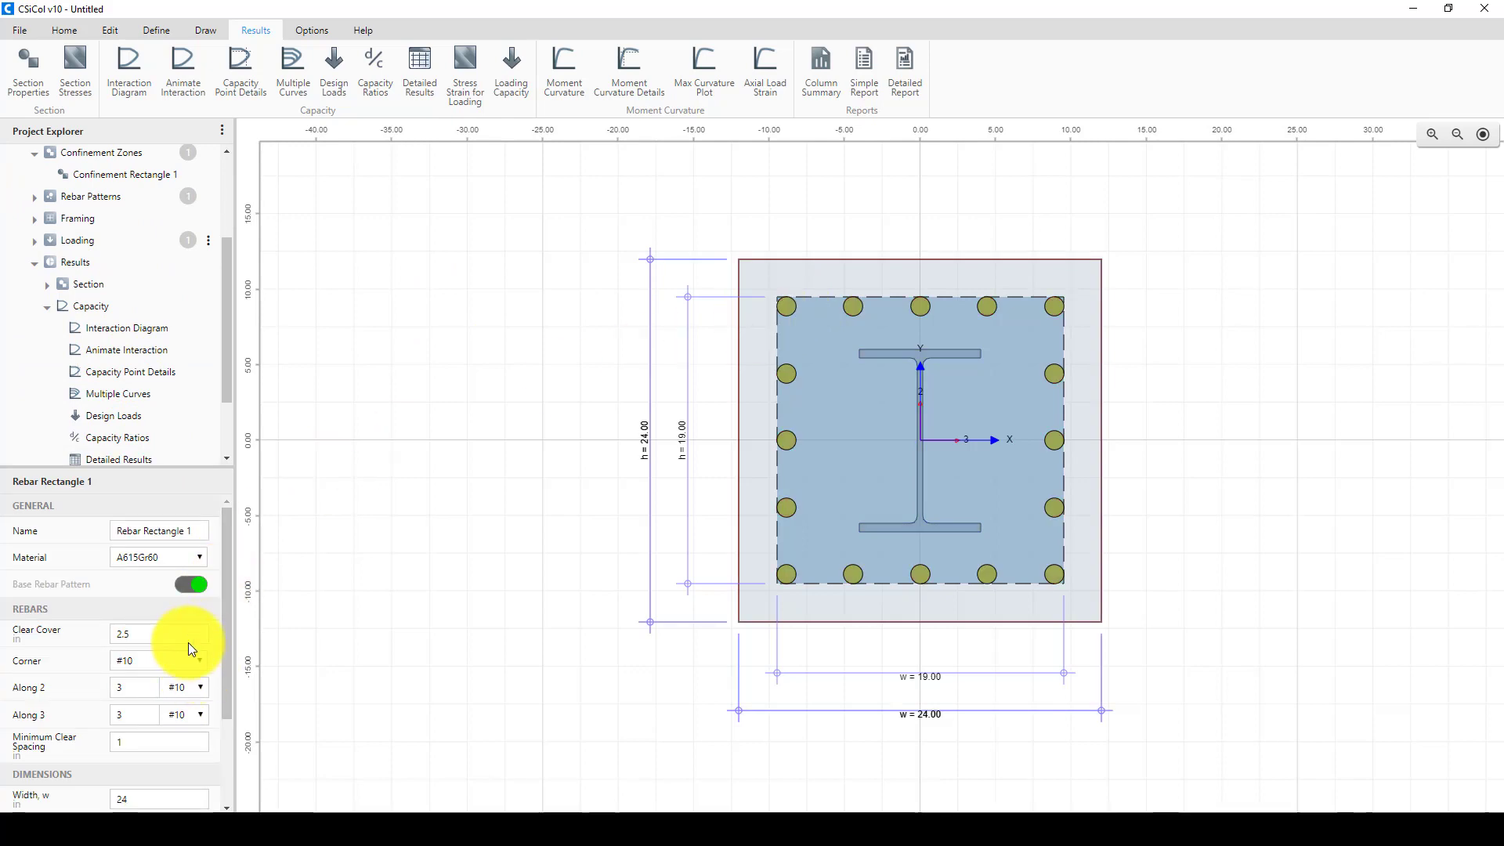
{"action": "left_click", "coordinate": [148, 686]}
{"action": "left_click", "coordinate": [147, 710]}
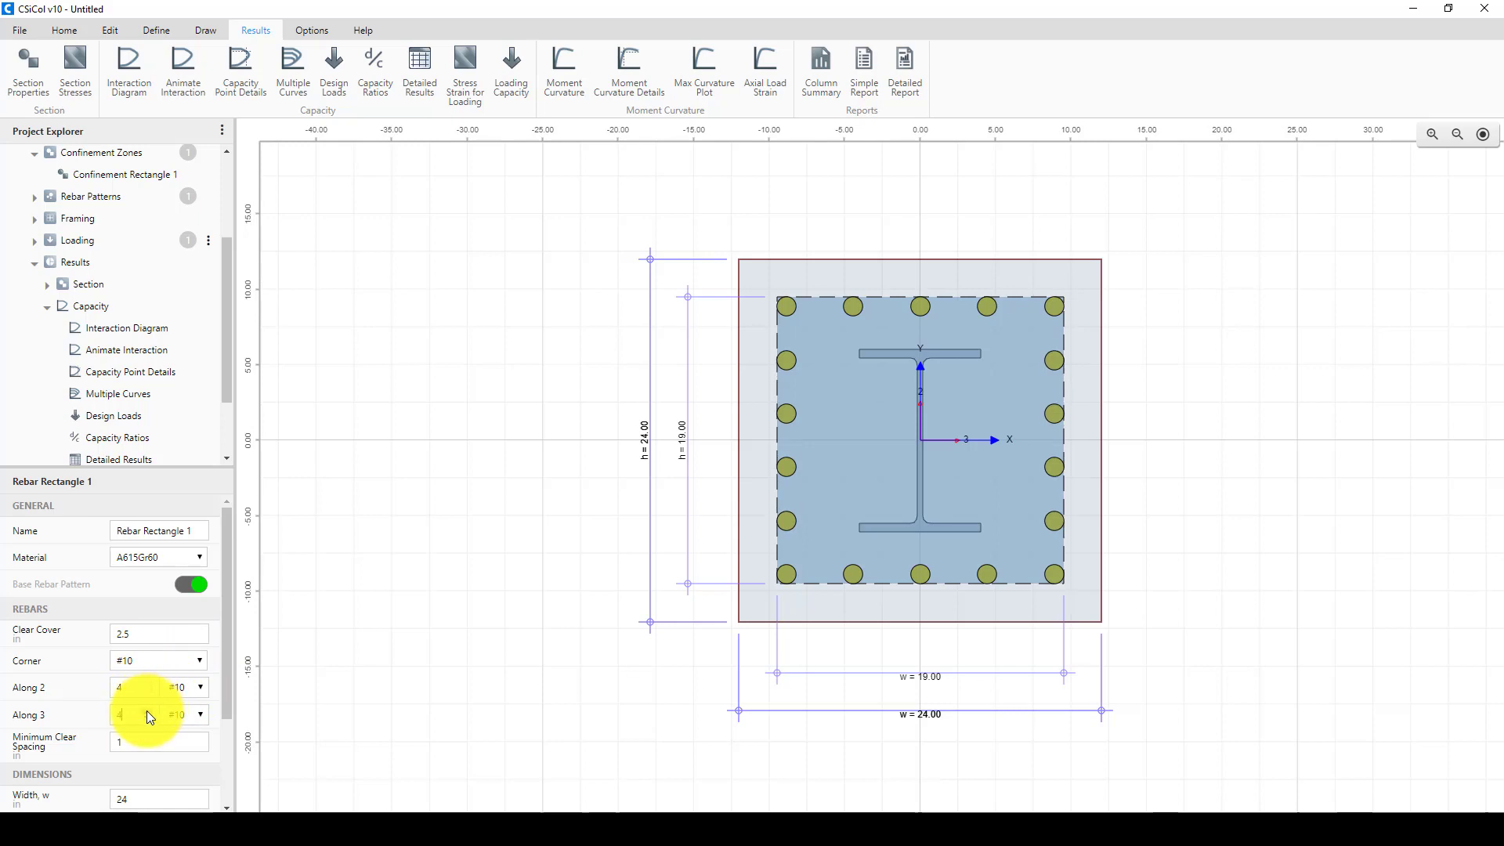
{"action": "left_click", "coordinate": [477, 397]}
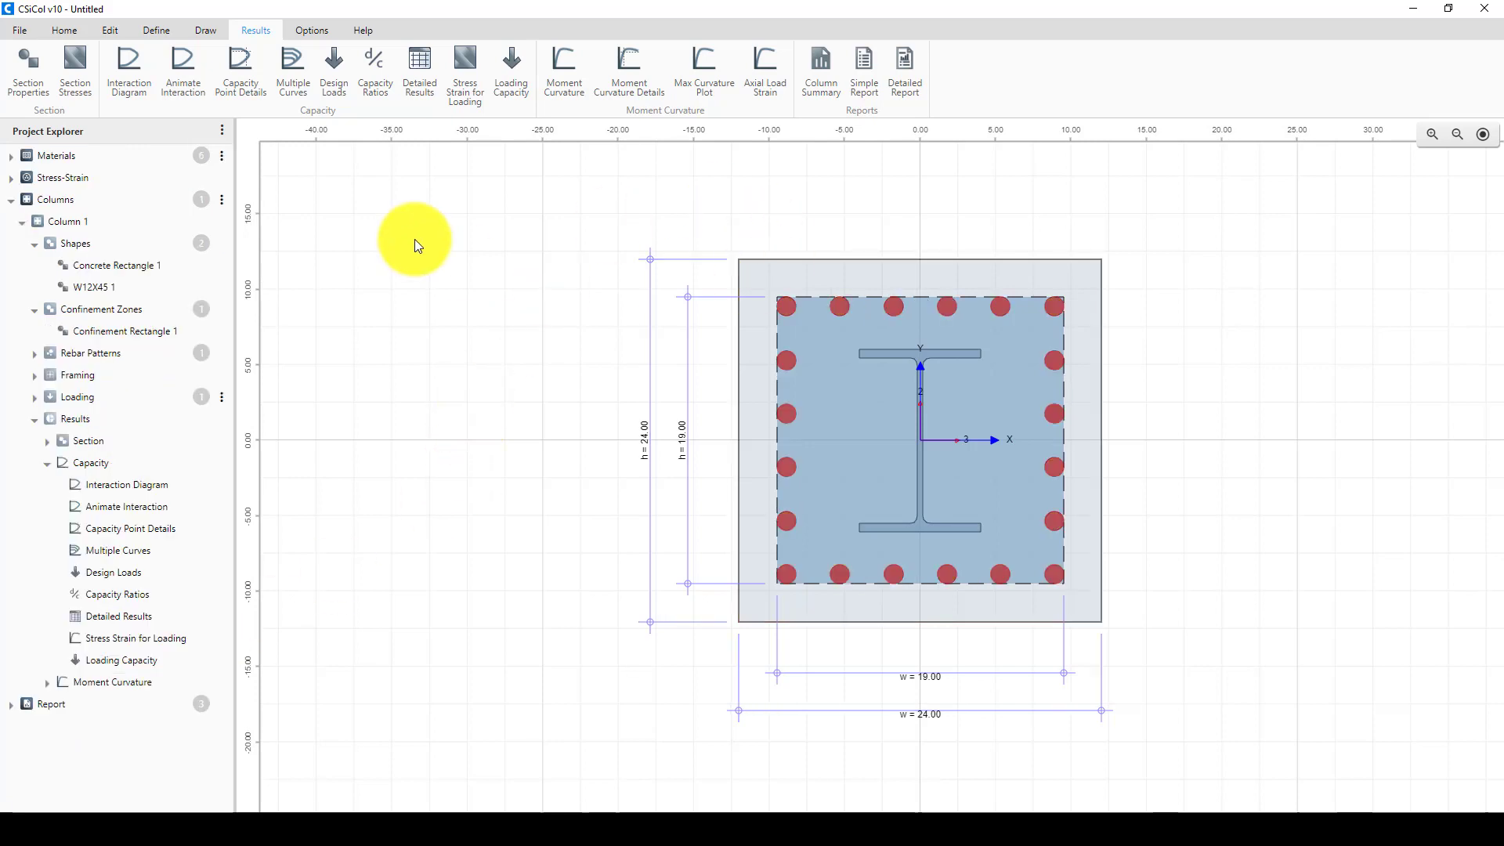
Check the detailed capacity results for the W12X45 column with the revised rebar pattern
{"action": "left_click", "coordinate": [437, 73]}
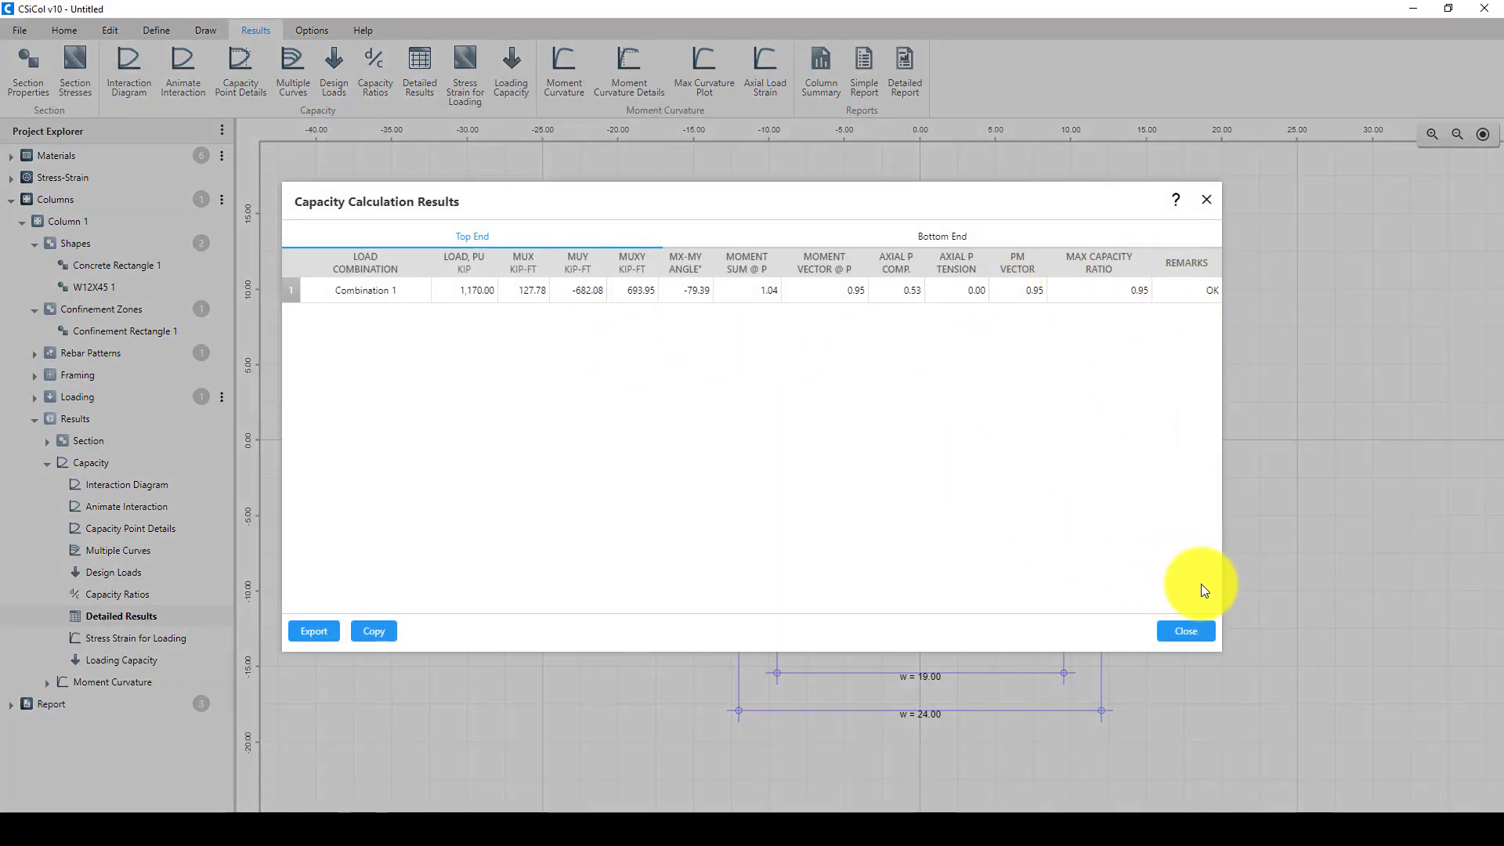
{"action": "left_click", "coordinate": [1188, 632]}
{"action": "scroll", "coordinate": [515, 342], "scroll_direction": "down", "scroll_amount": 1}
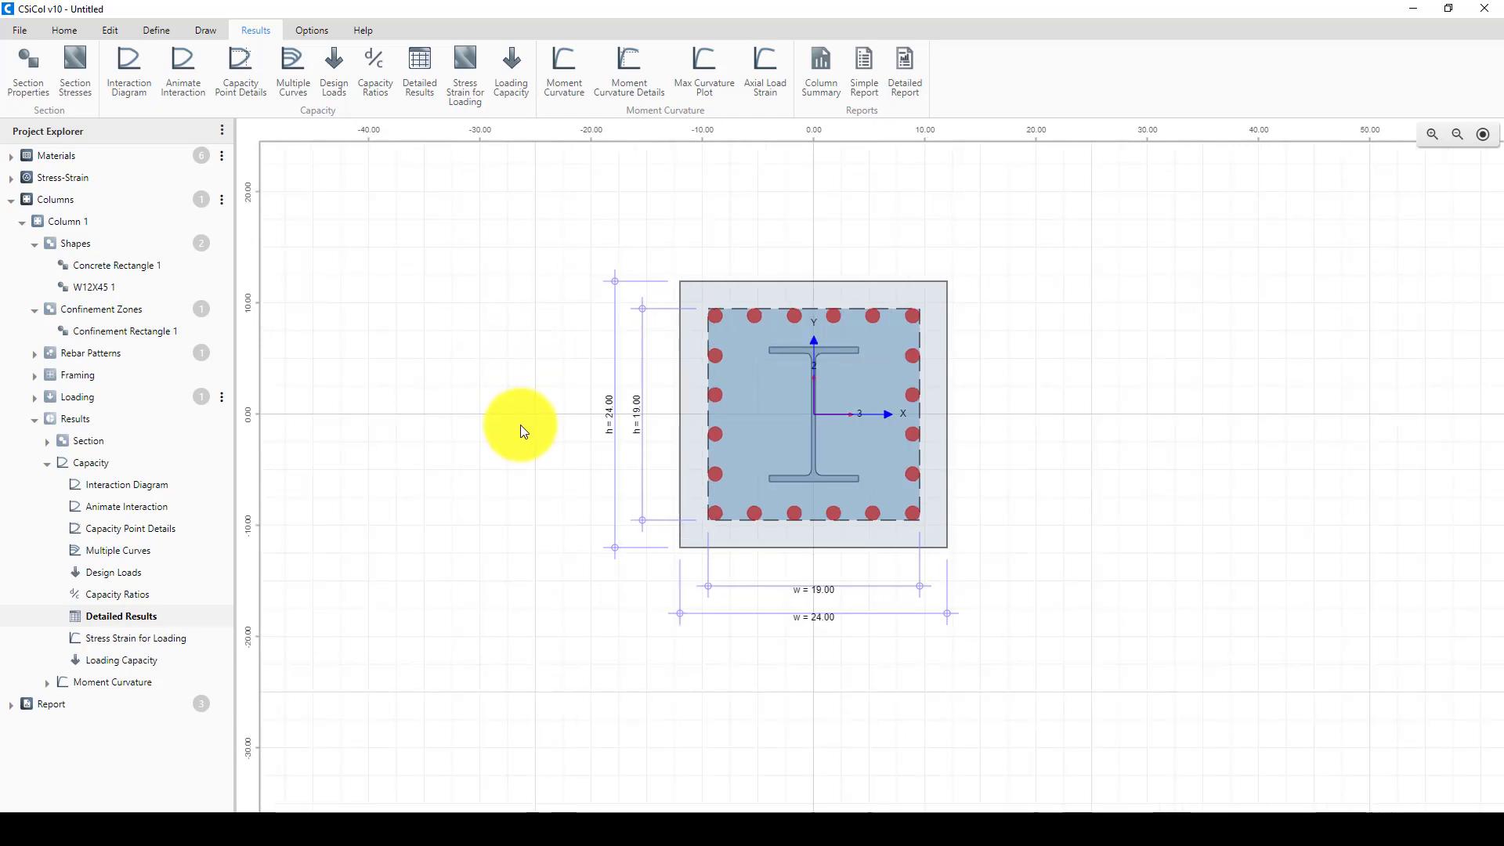
{"action": "scroll", "coordinate": [702, 452], "scroll_direction": "up", "scroll_amount": 2}
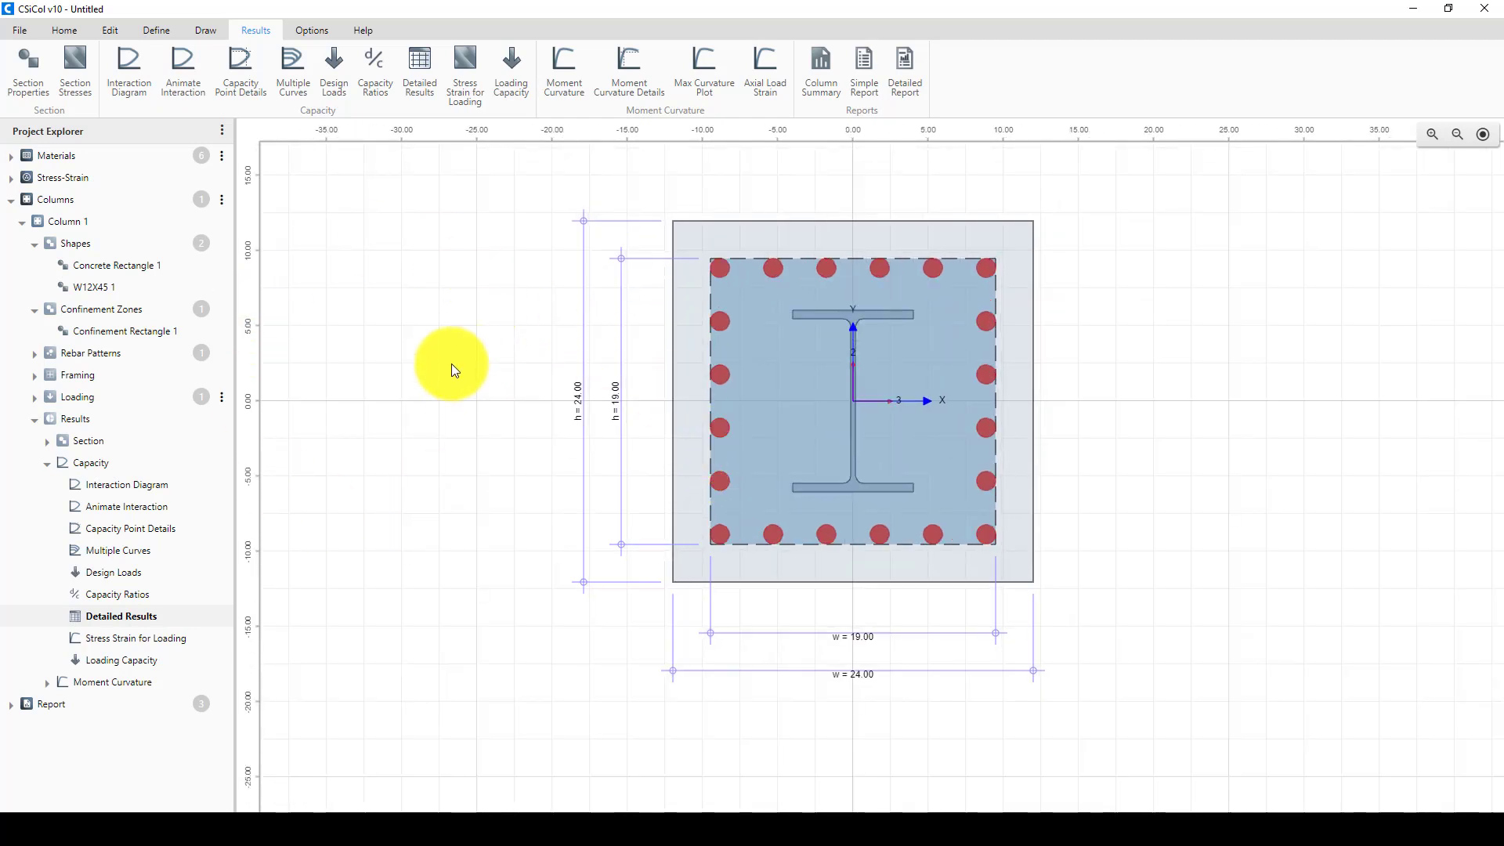